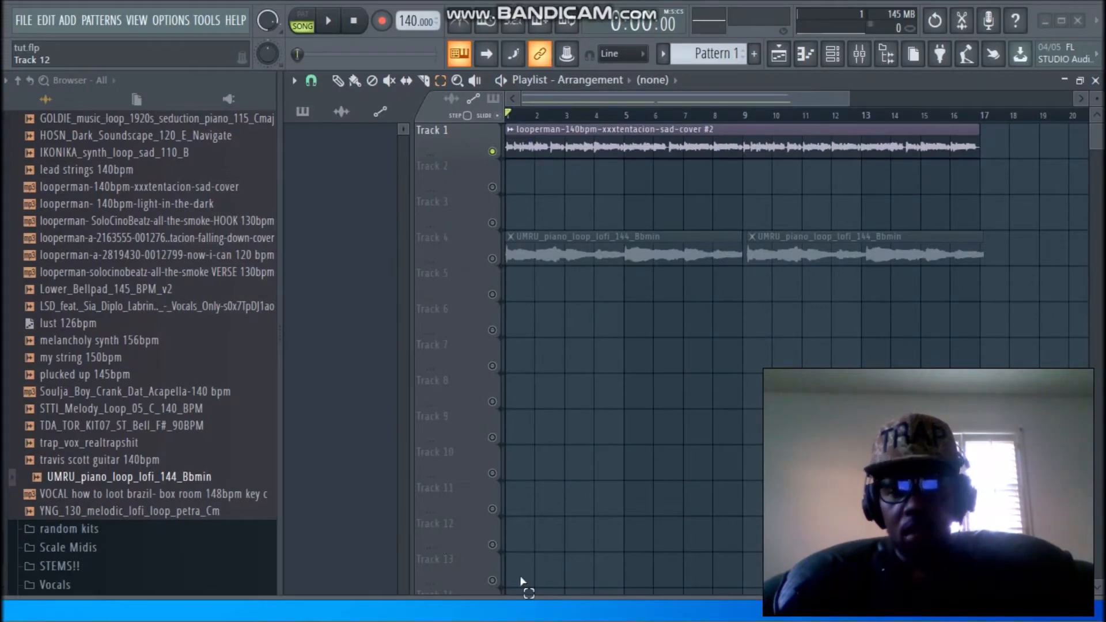
Play the opening bars of the sad-cover vocal loop on Track 1 without effects
mouse_move(438, 619)
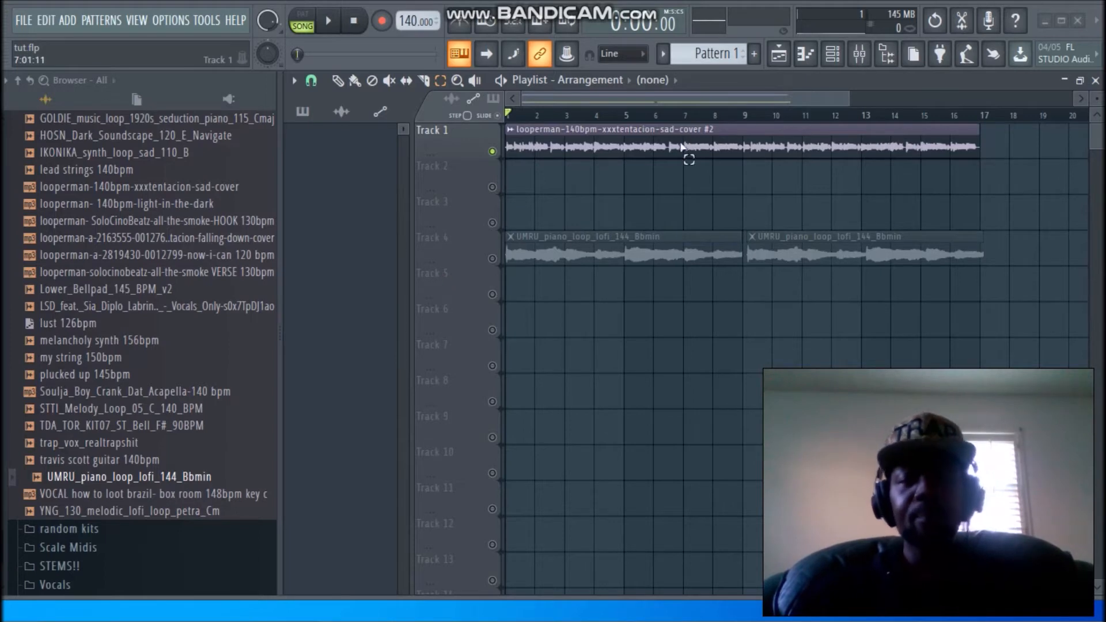
left_click(338, 81)
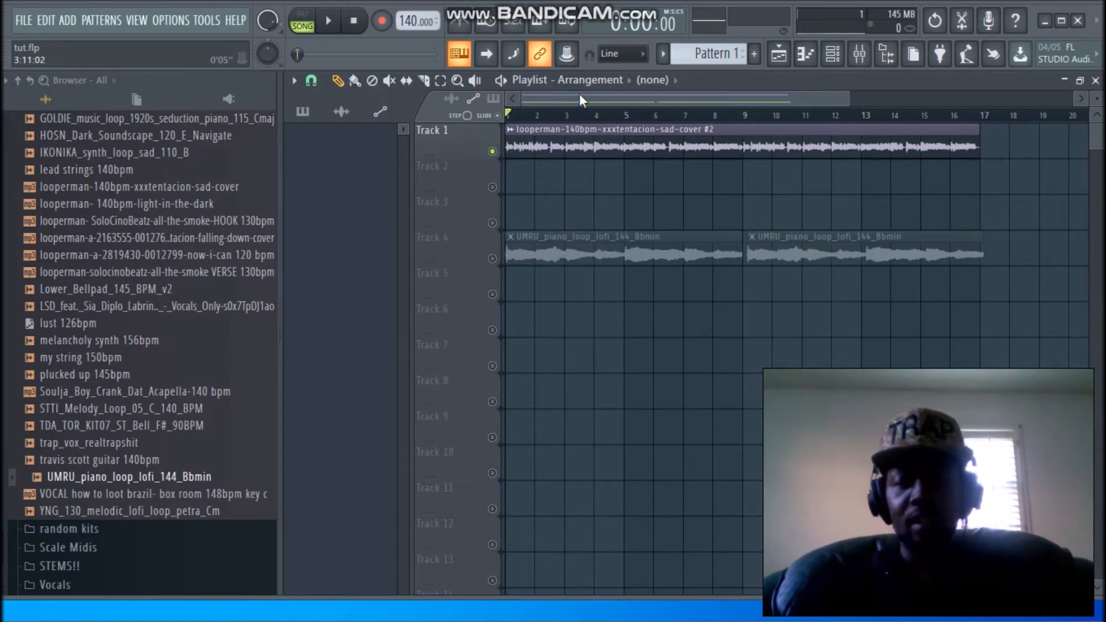
key("space")
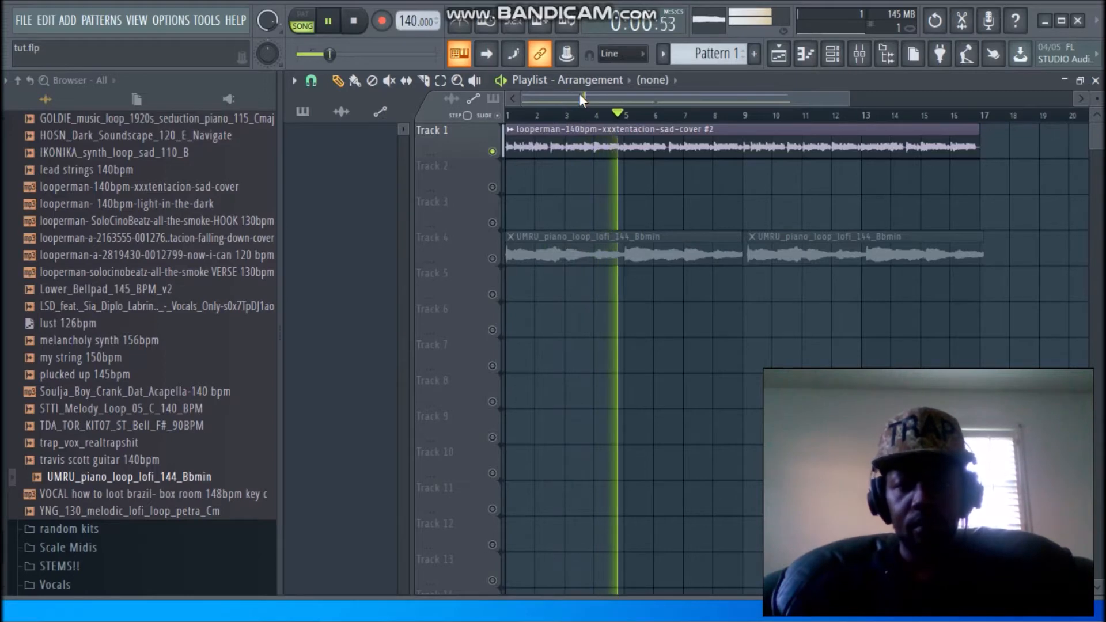
key("space")
Add Fruity Reeverb 2 to the first effect slot of Insert 1 and load The Venue preset
left_click(583, 127)
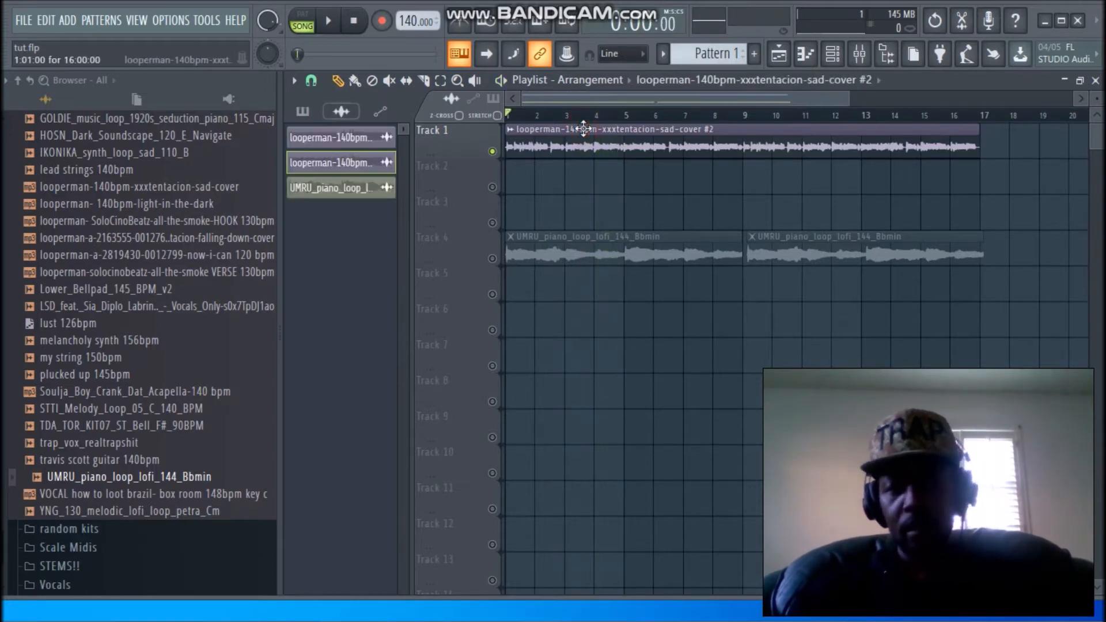
double_click(583, 128)
double_click(583, 129)
left_click(583, 129)
left_click(853, 53)
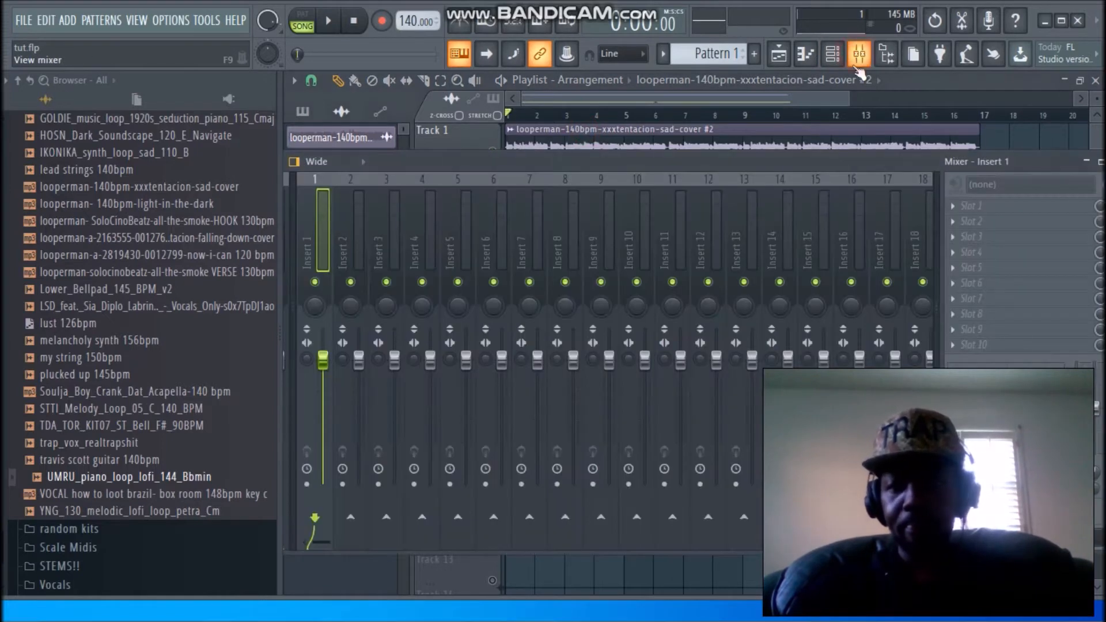
left_click(957, 205)
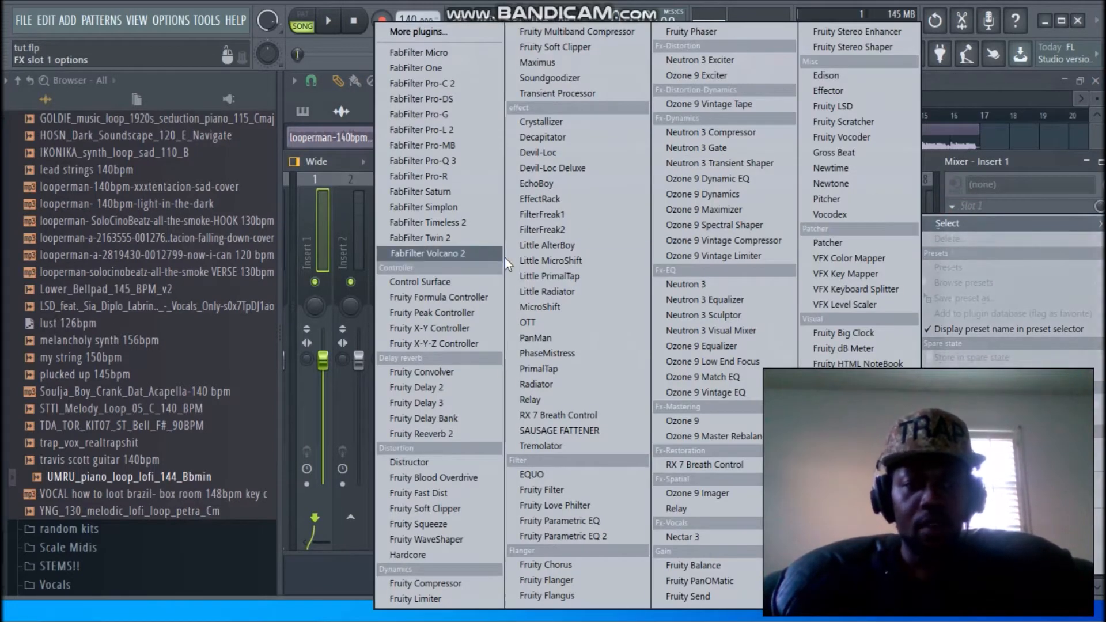
left_click(458, 433)
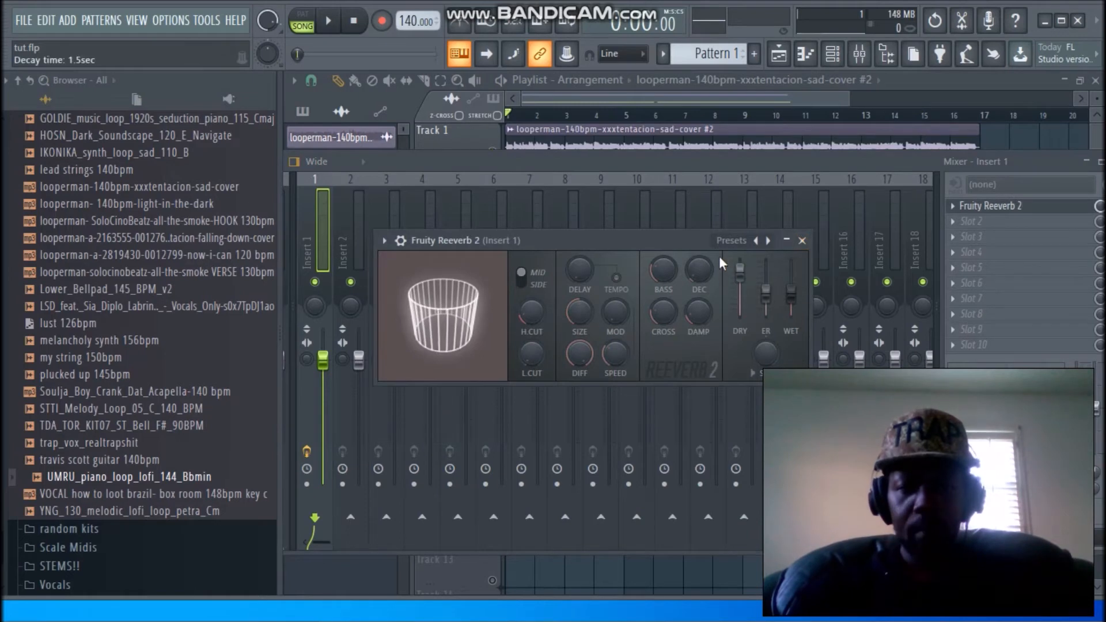
left_click(728, 240)
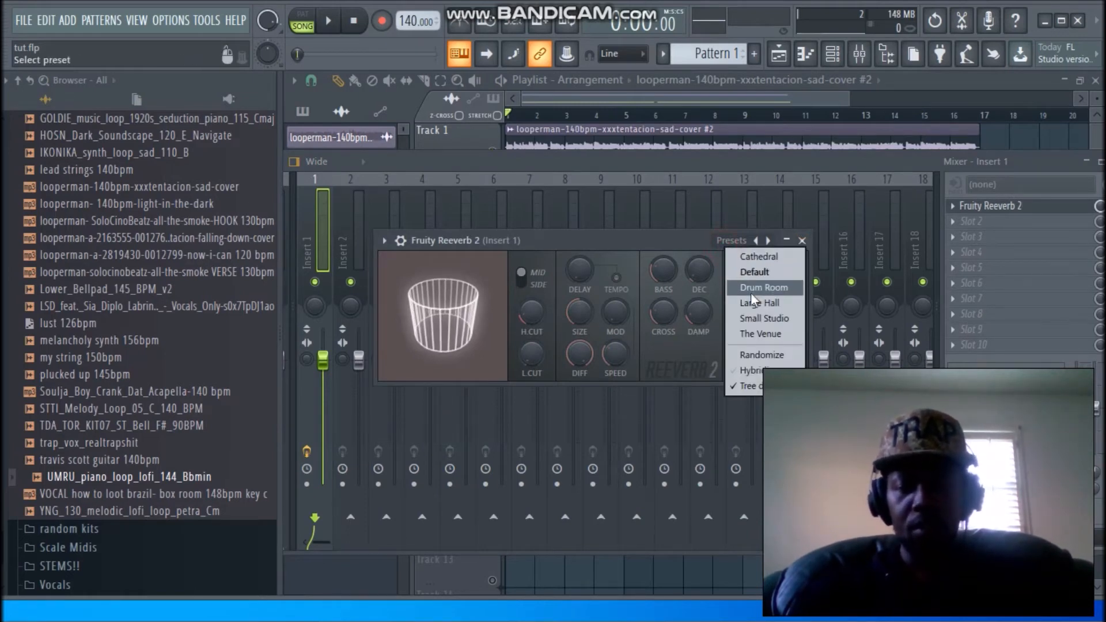
left_click(769, 335)
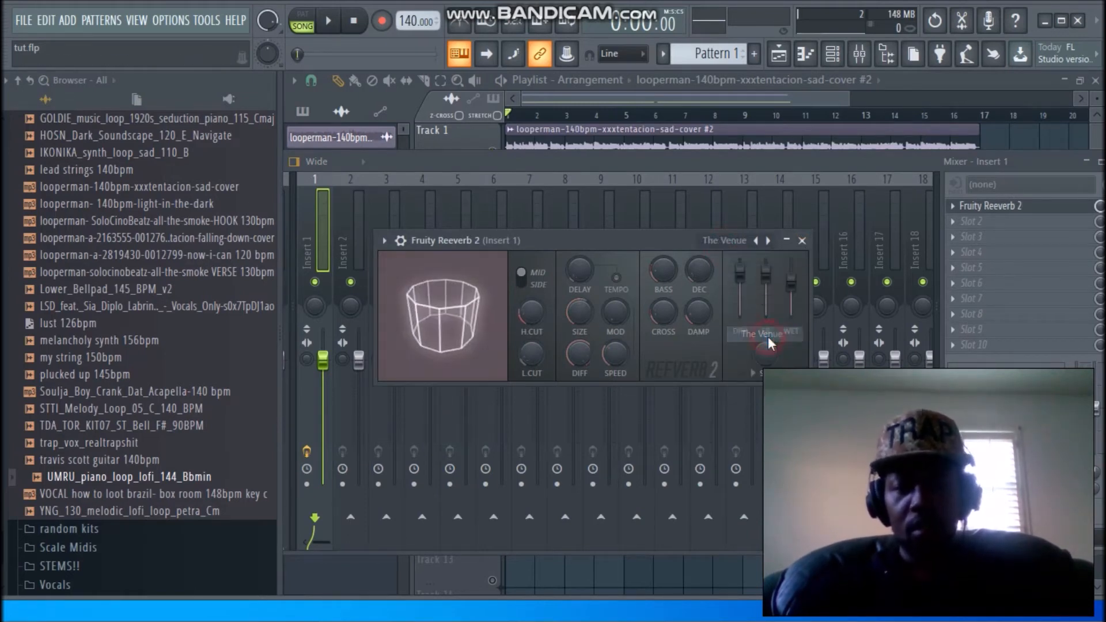
Create an automation clip for the reverb's wet level and unmute Track 2, which holds it
right_click(792, 287)
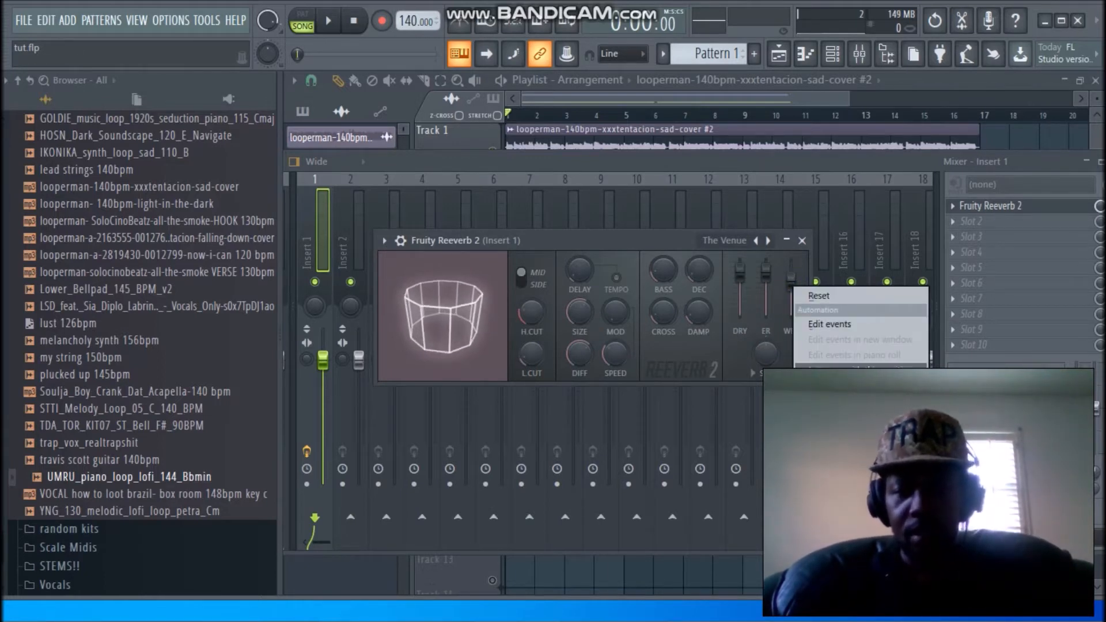
left_click(844, 386)
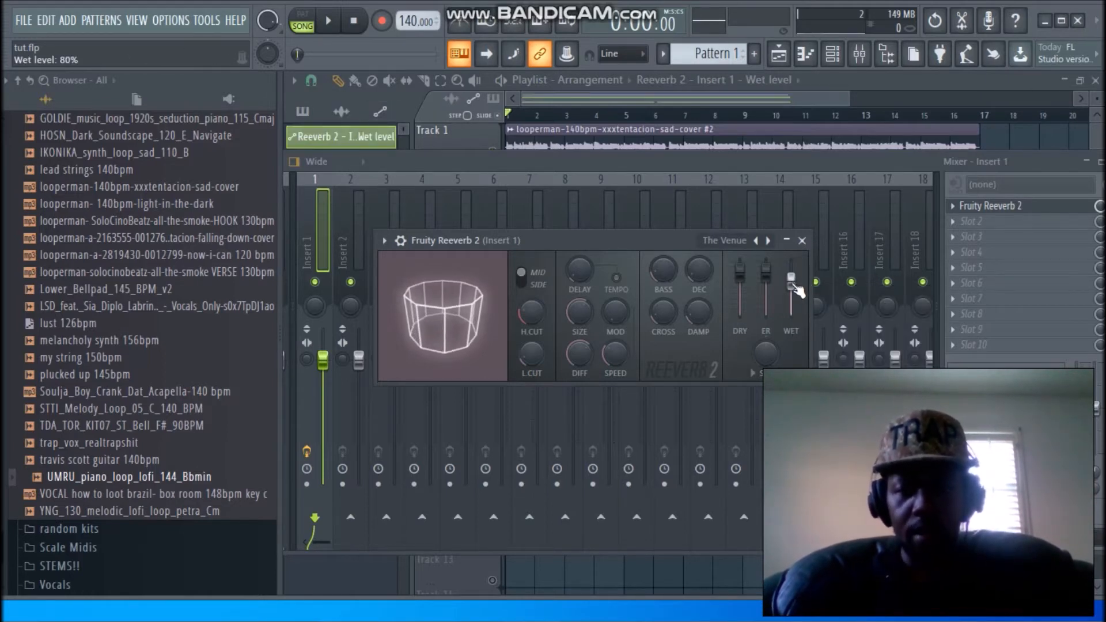
left_click(579, 98)
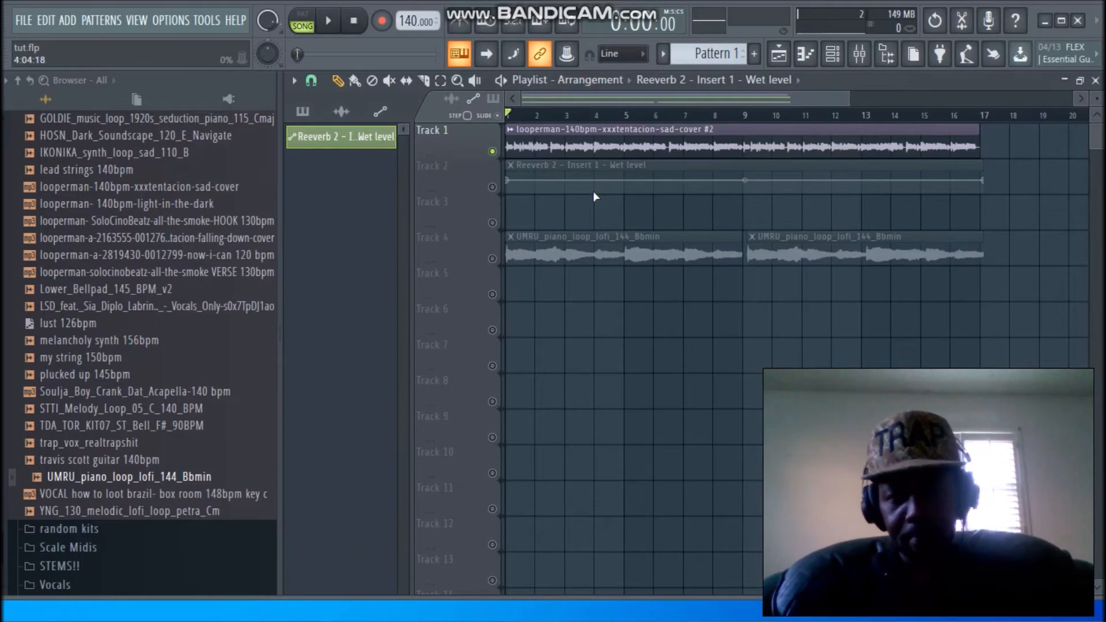
left_click(491, 189)
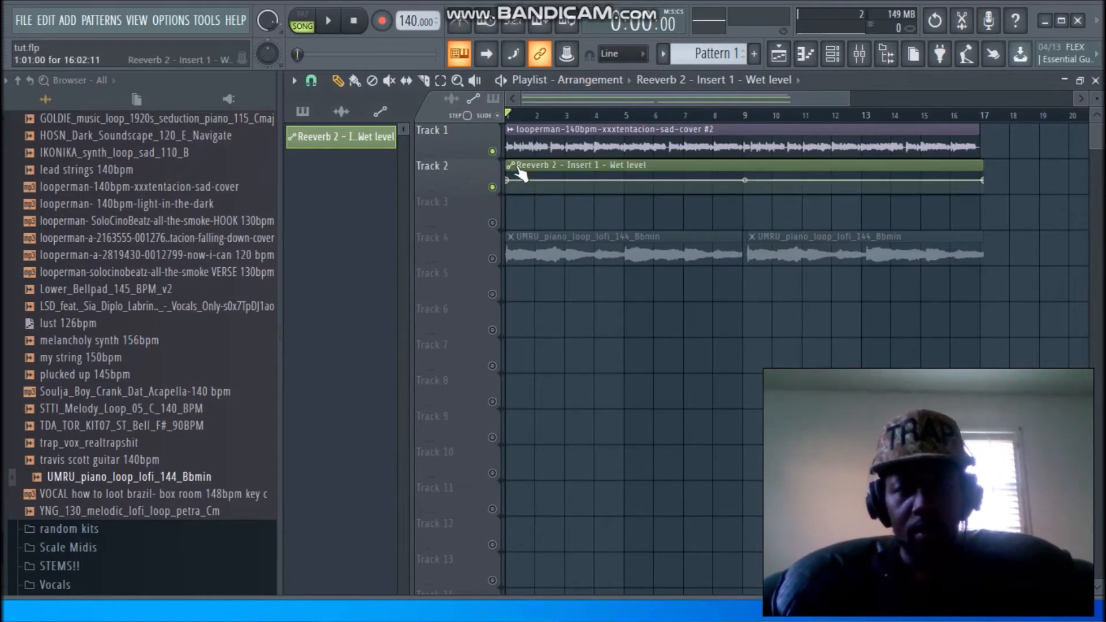
Shape the wet level automation clip by analyzing the second "sad cover" audio file from the Desktop
right_click(514, 175)
mouse_move(562, 241)
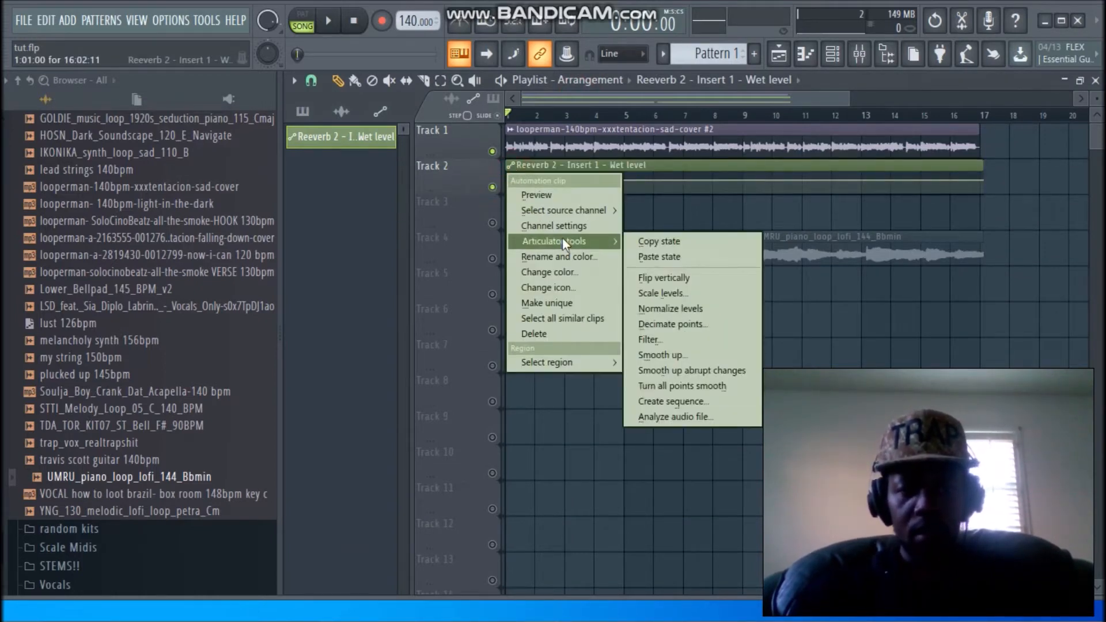
left_click(671, 416)
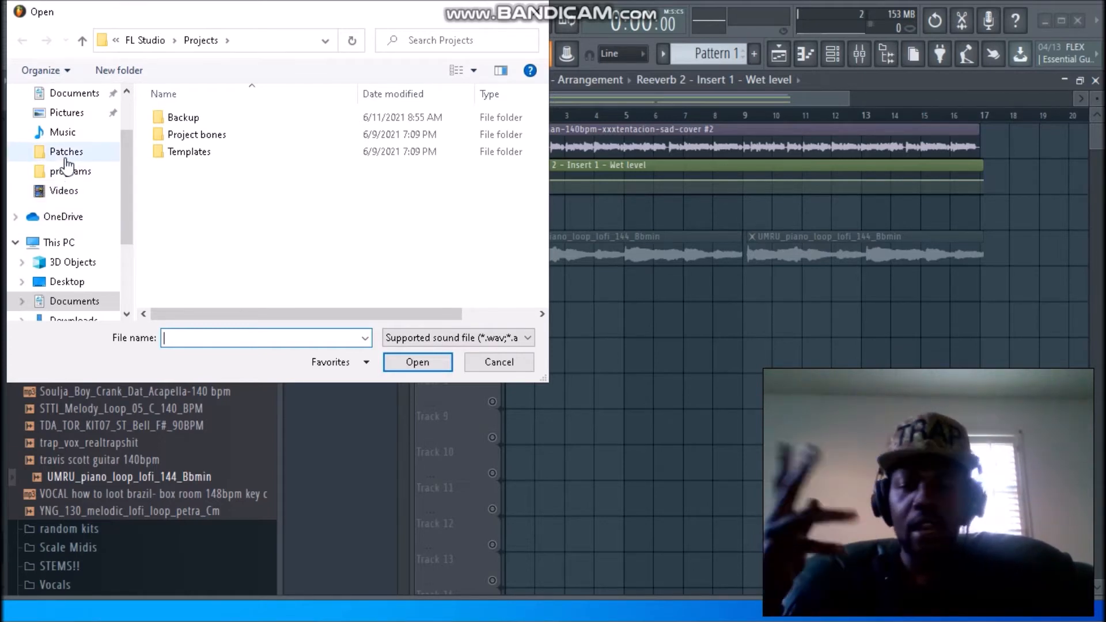
left_click(83, 282)
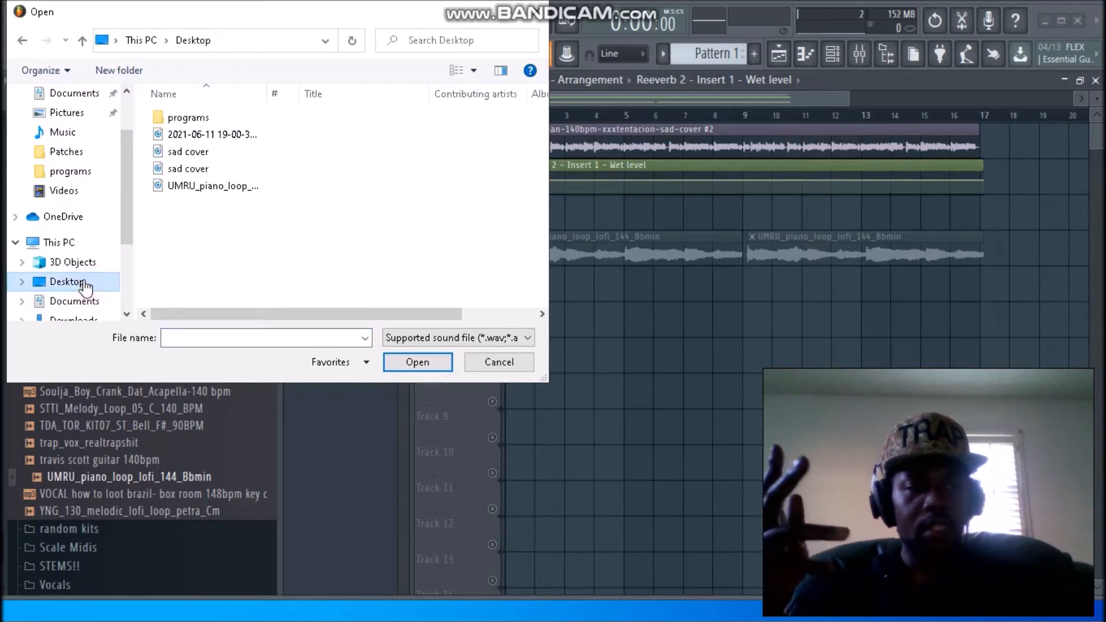
double_click(194, 168)
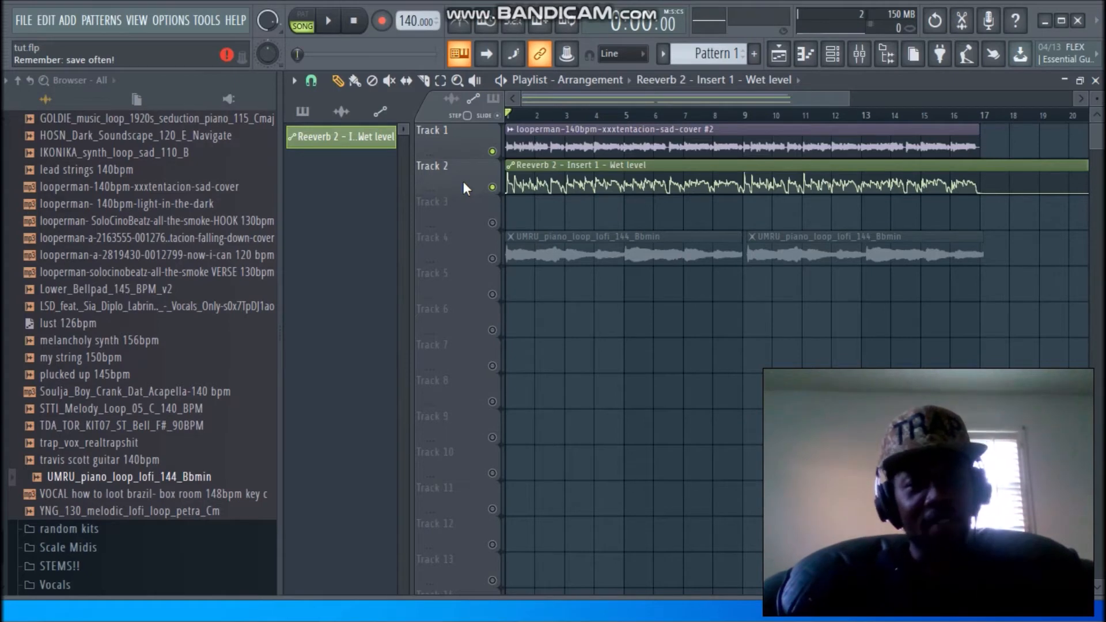
Slice the wet level automation clip at bar 17 and delete the excess after the vocal's end
left_click(424, 82)
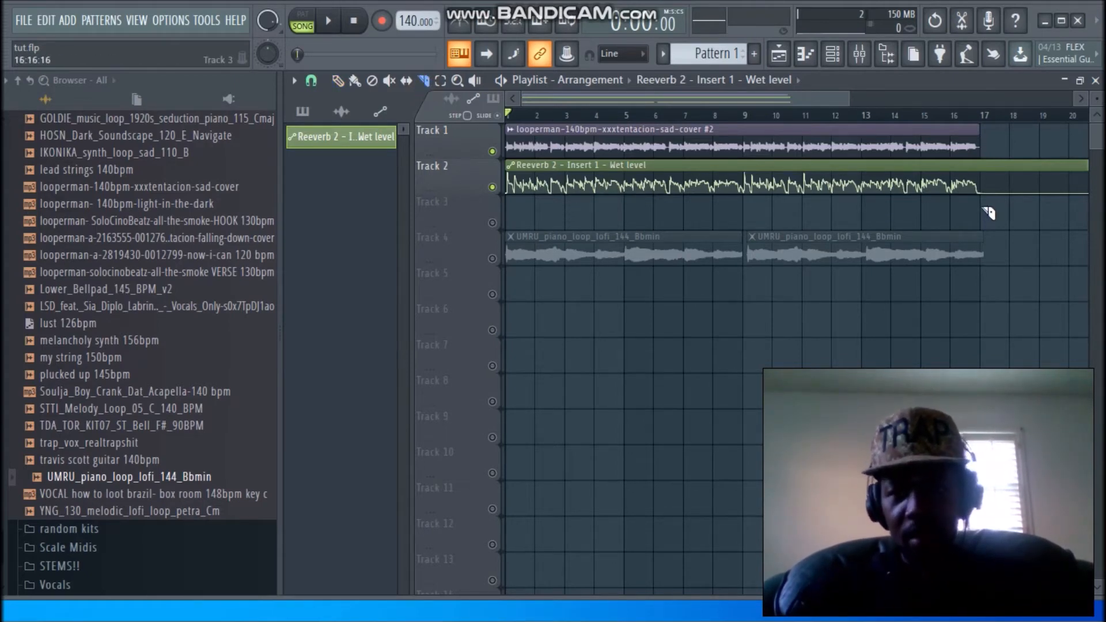
left_click(986, 166)
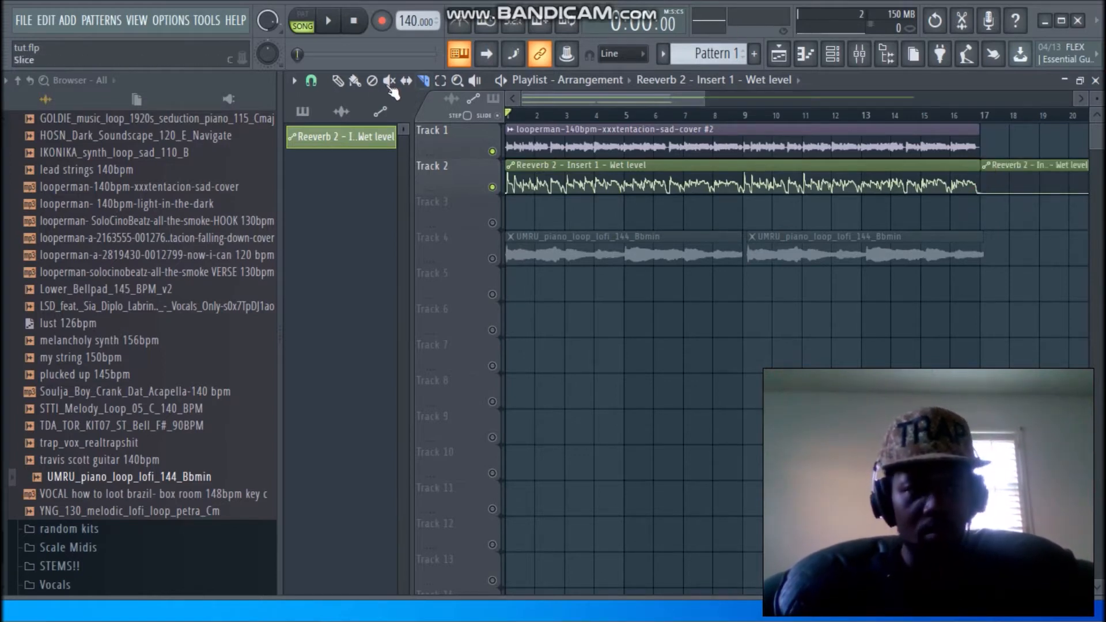
left_click(357, 82)
right_click(1033, 166)
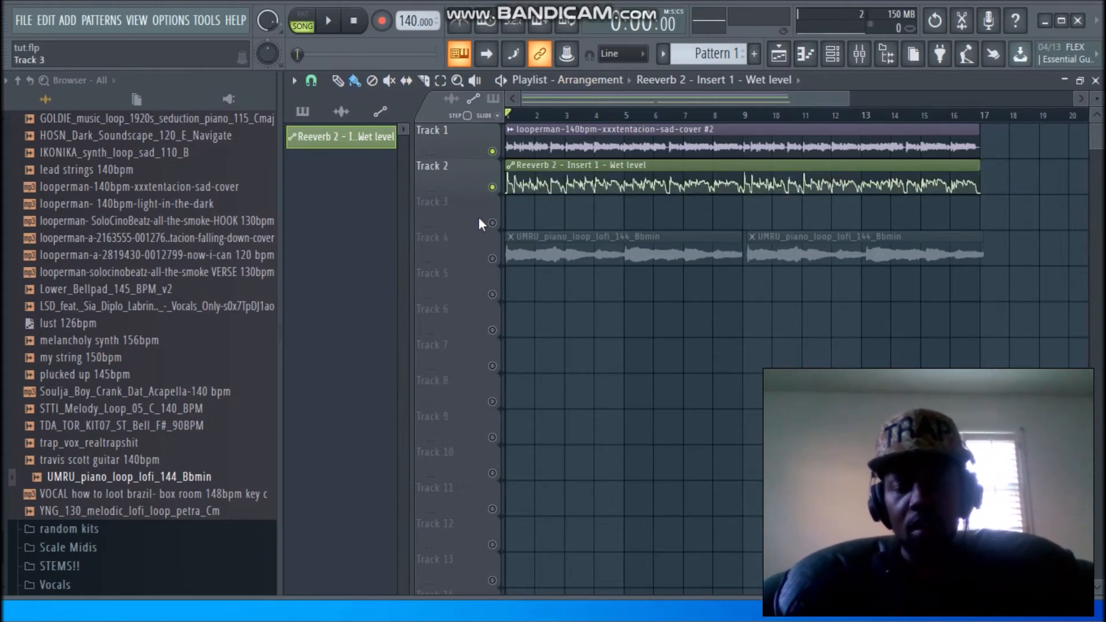
Reposition the mixer window so Insert 1's effect slots show fully, and return to the playlist
left_click(859, 54)
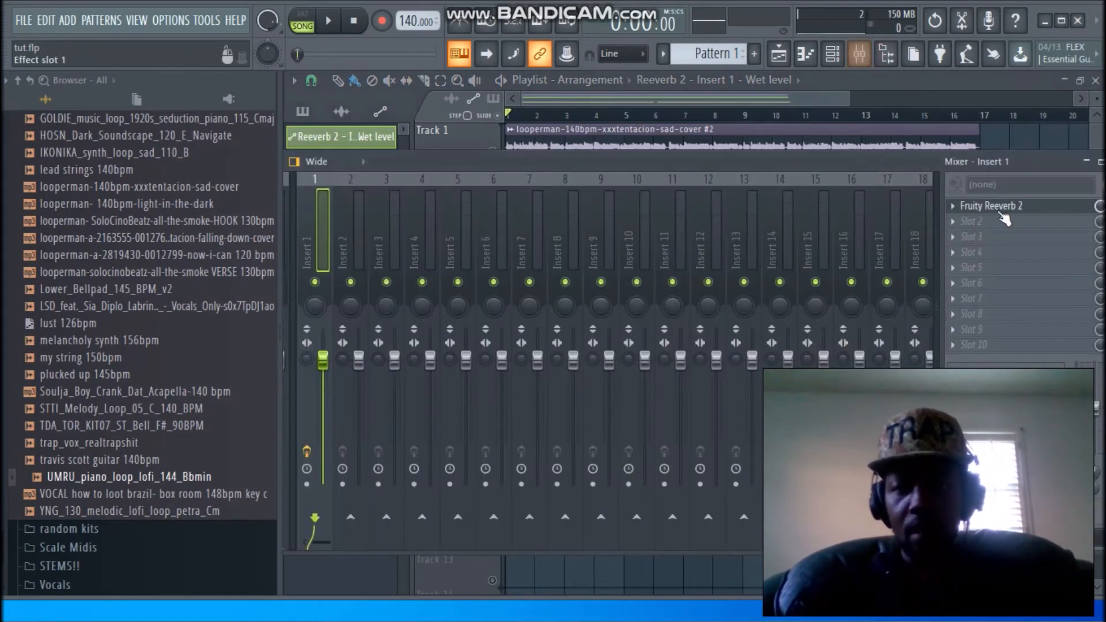
left_click_drag(1024, 160, 957, 189)
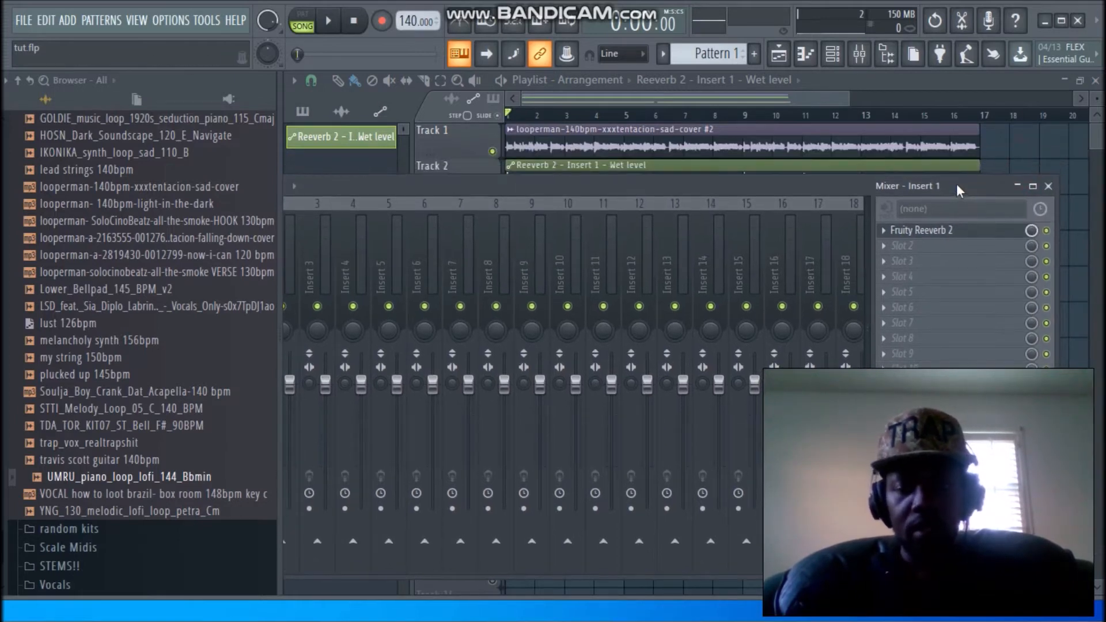
left_click(627, 99)
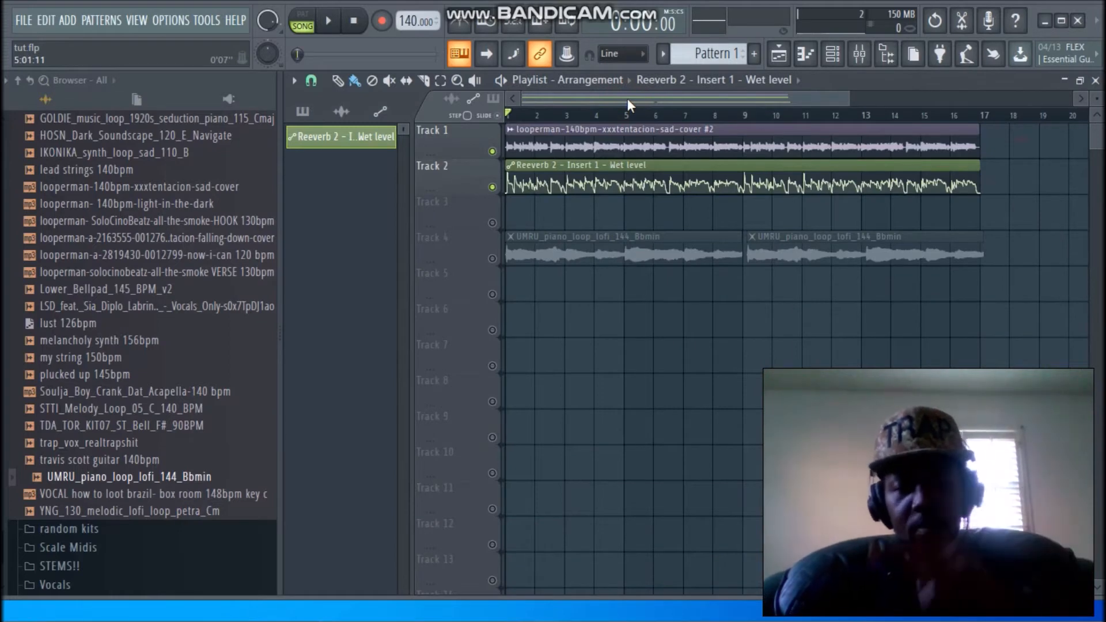
Mute the wet level automation on Track 2 and play the opening bars without it
left_click(492, 188)
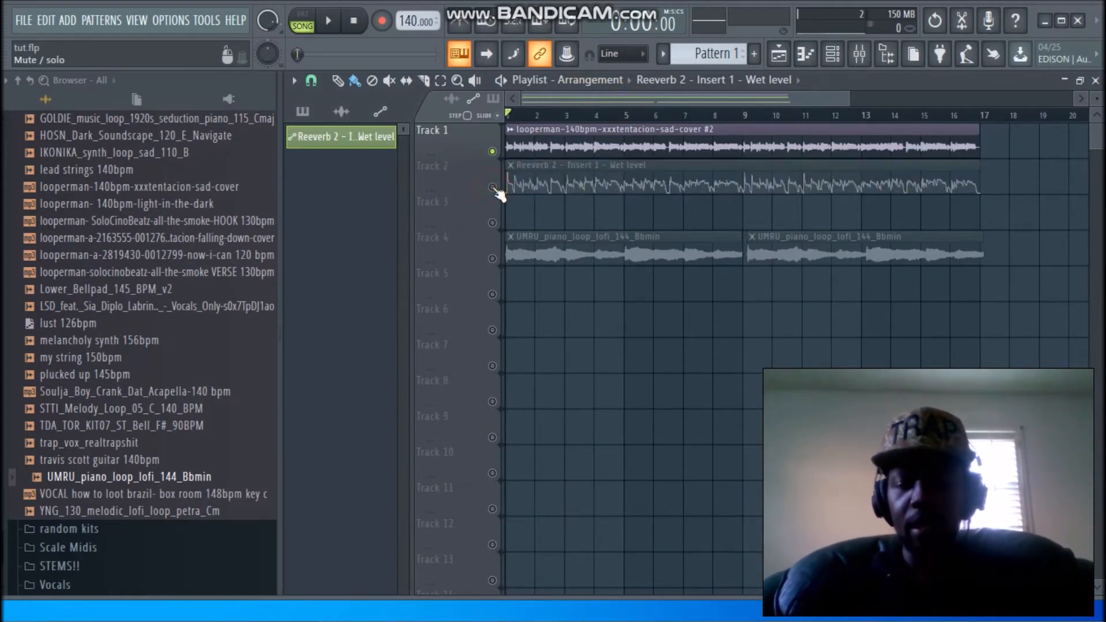
key("space")
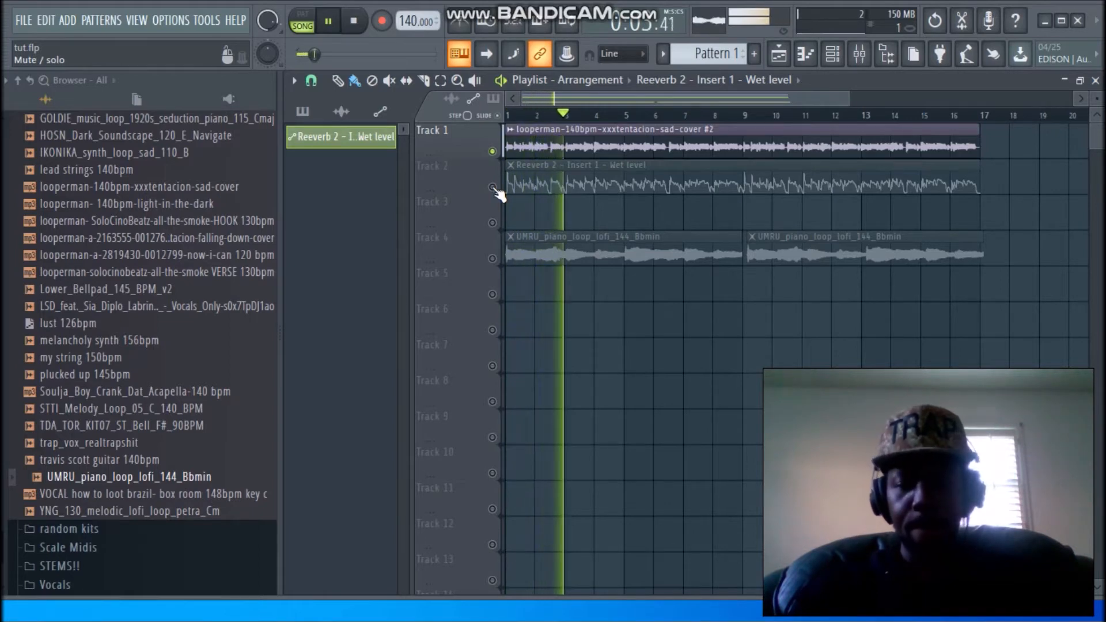
key("space")
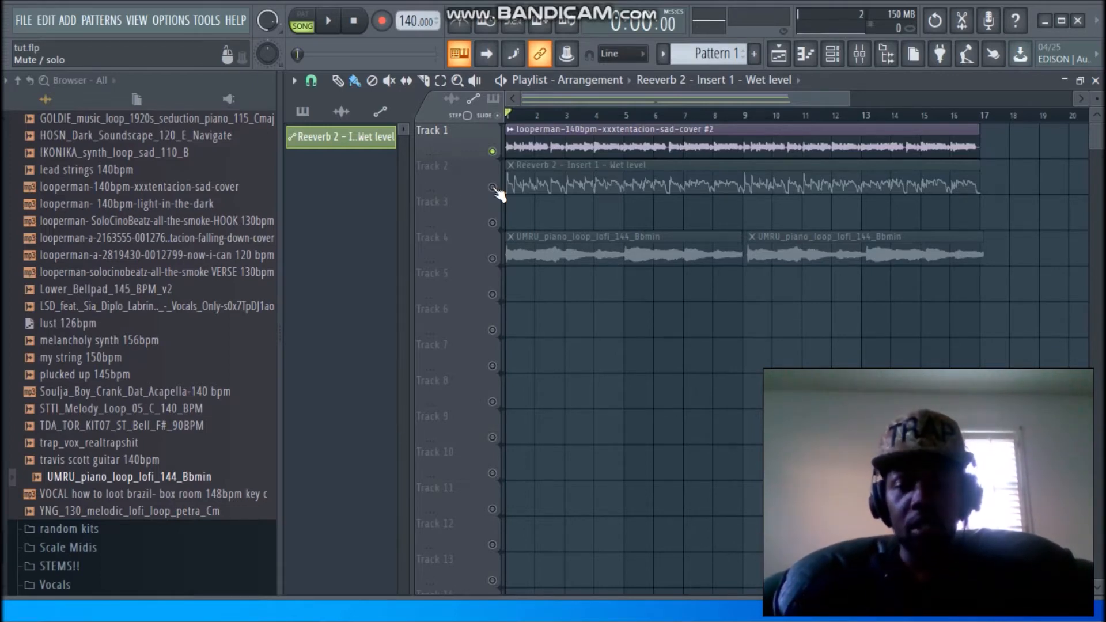
Unmute Track 2 and play the song with Fruity Reeverb 2 open to watch its automated wet level
left_click(492, 187)
key("space")
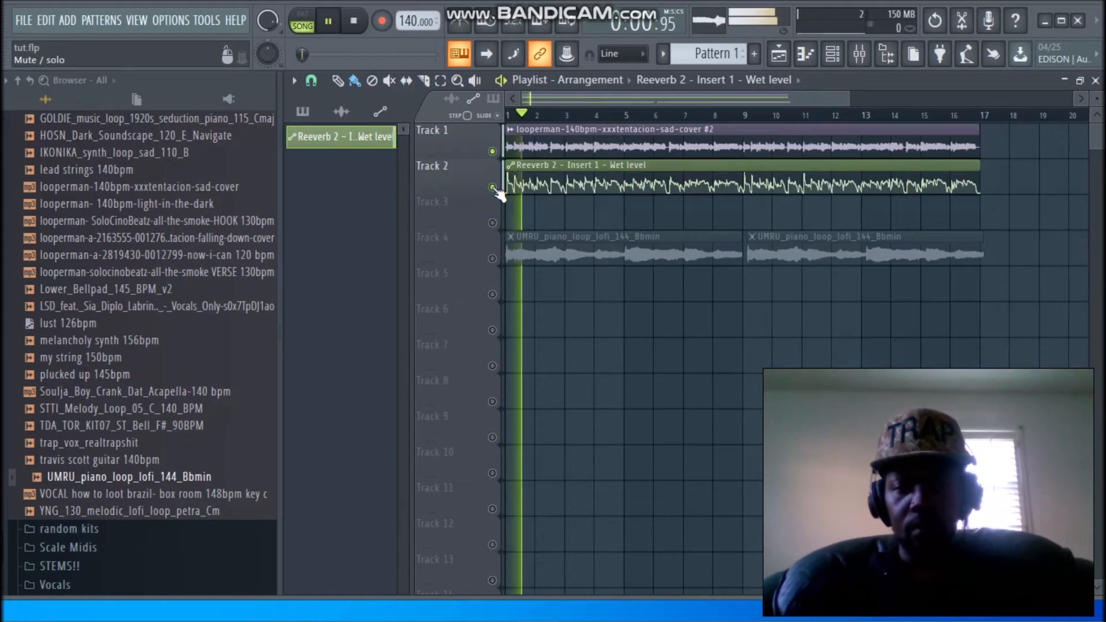
left_click(859, 54)
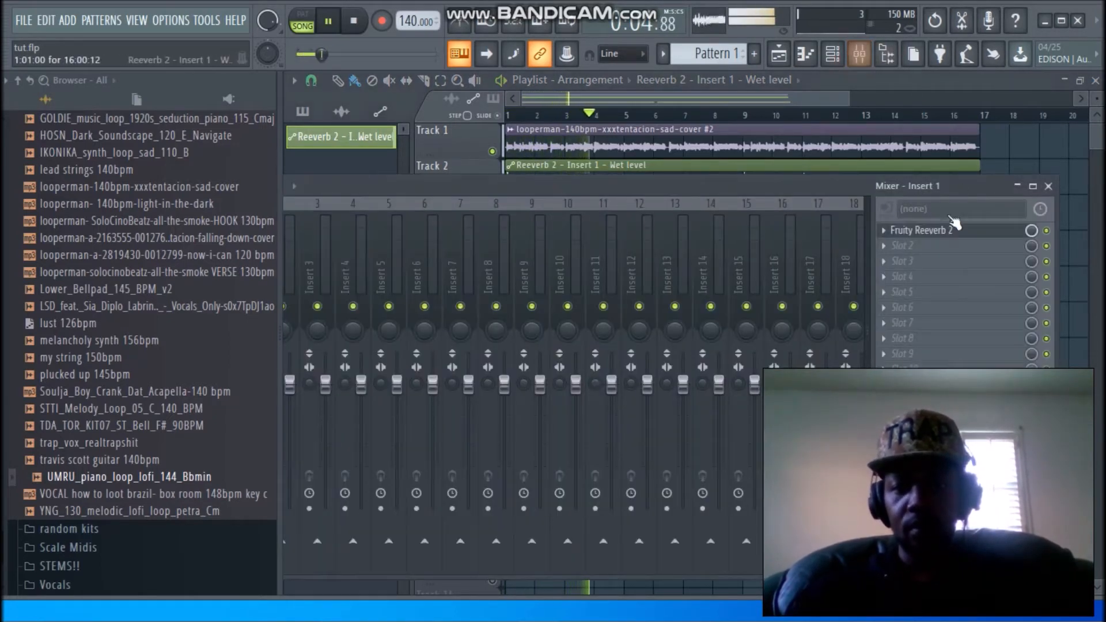
left_click(945, 231)
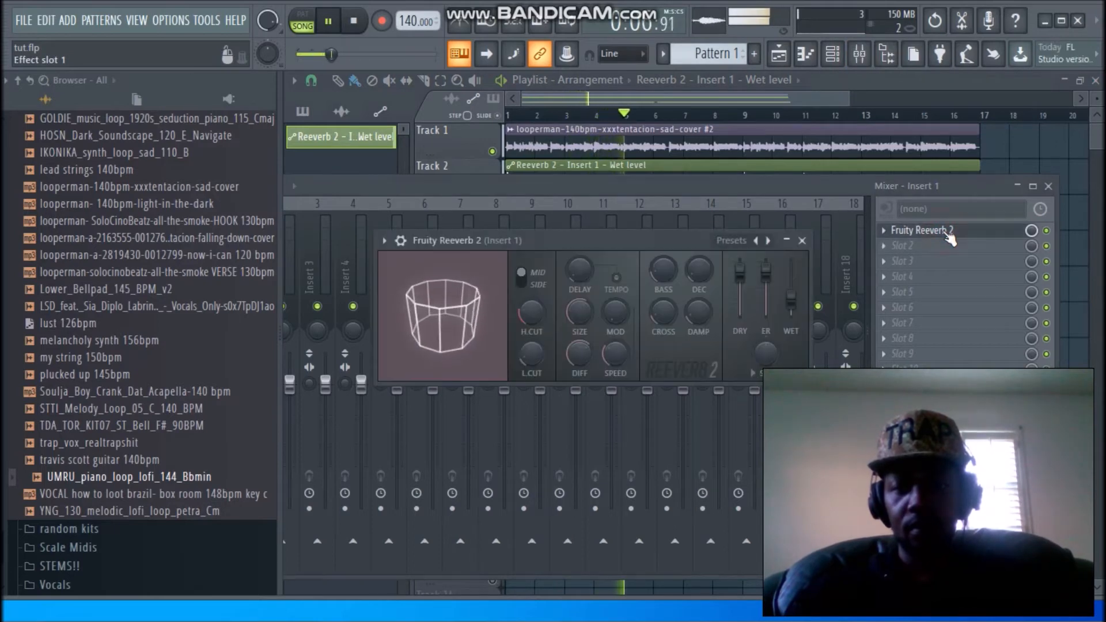
key("space")
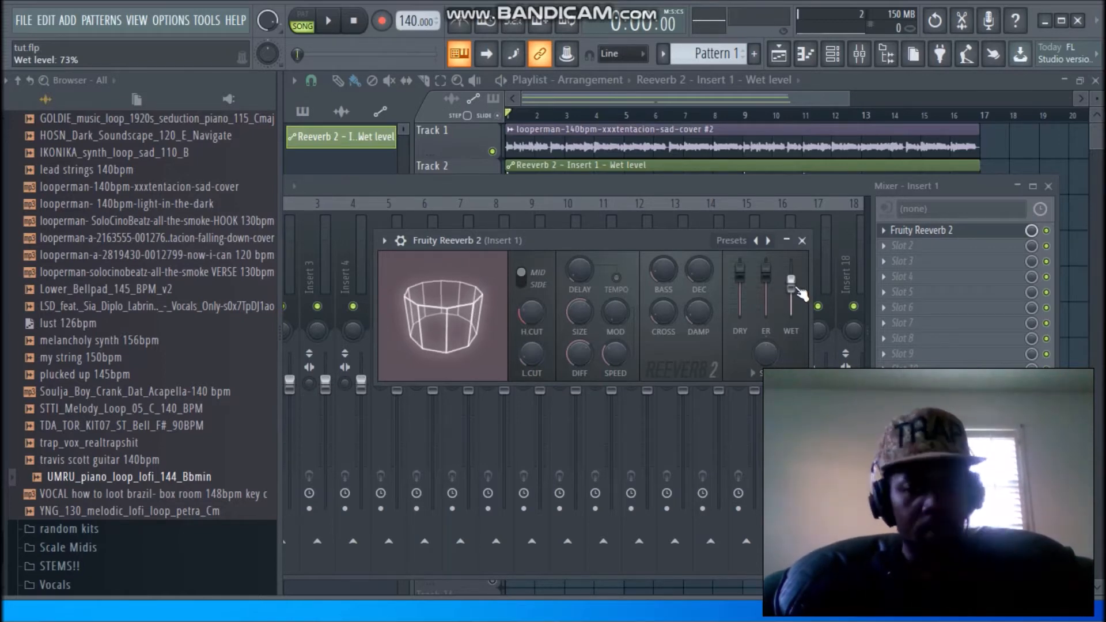
key("space")
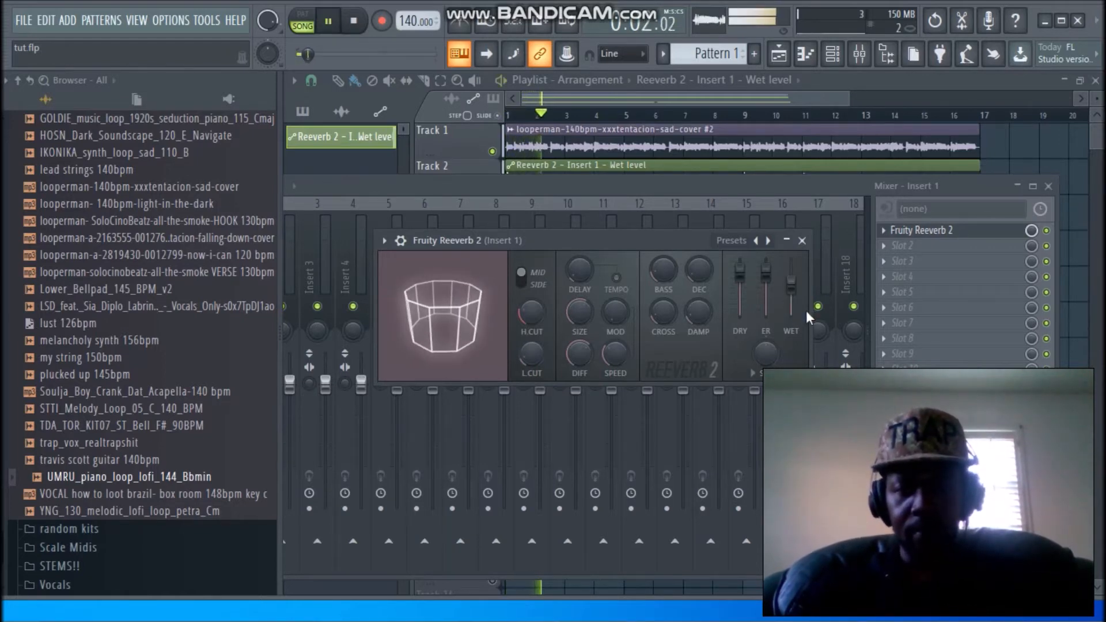
key("space")
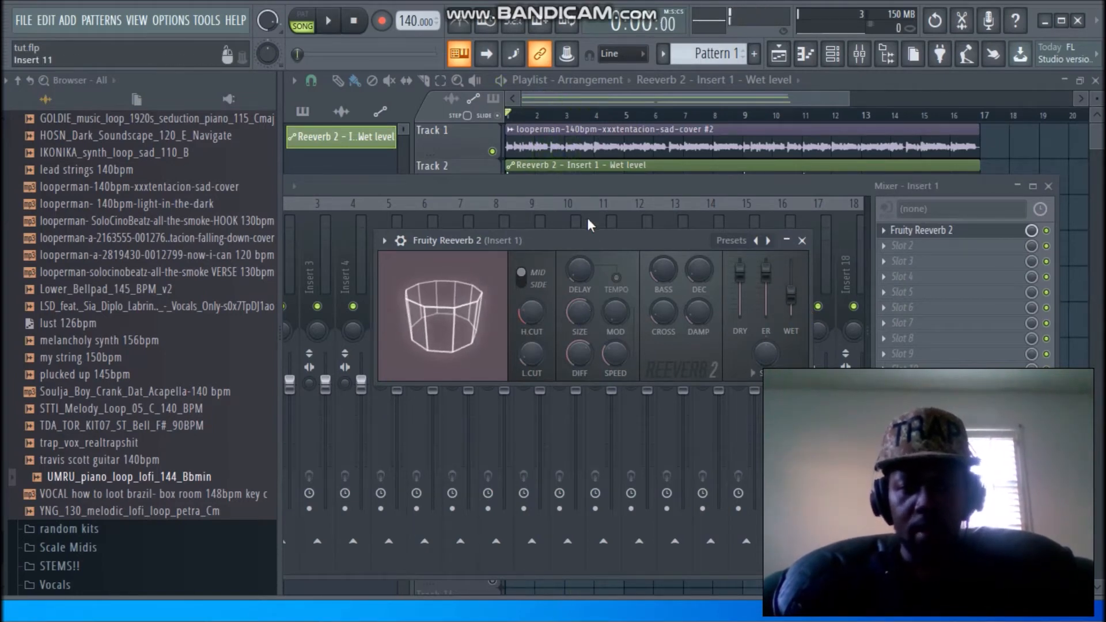
Increase Fruity Reeverb 2's room size and high cut, set its low cut to about 842 Hz, and replay the song
left_click_drag(580, 311, 581, 247)
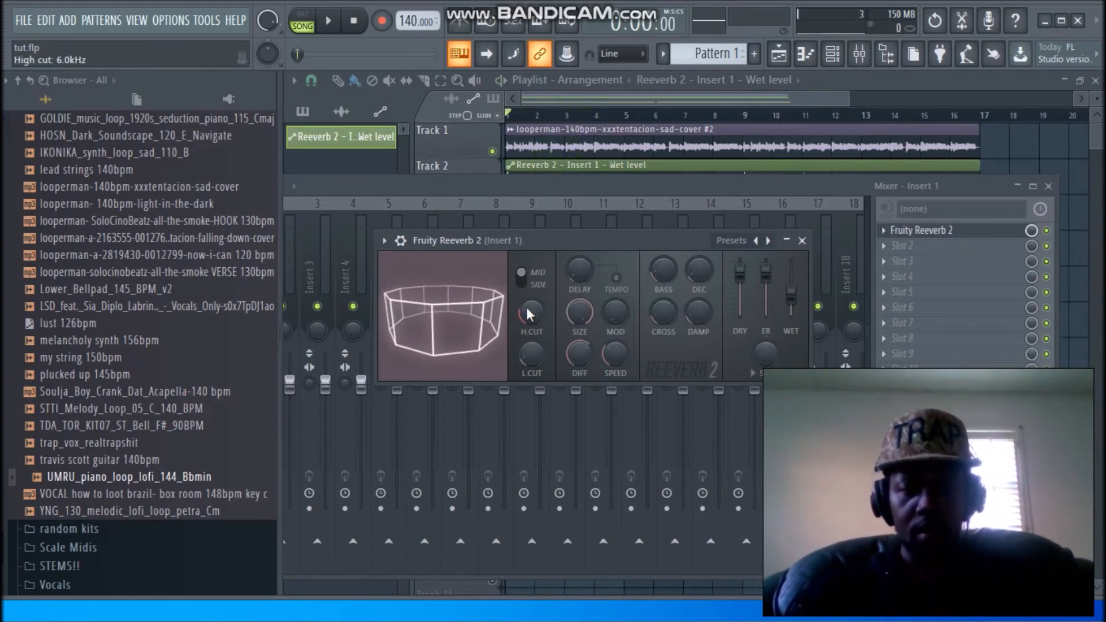
left_click_drag(530, 357, 530, 337)
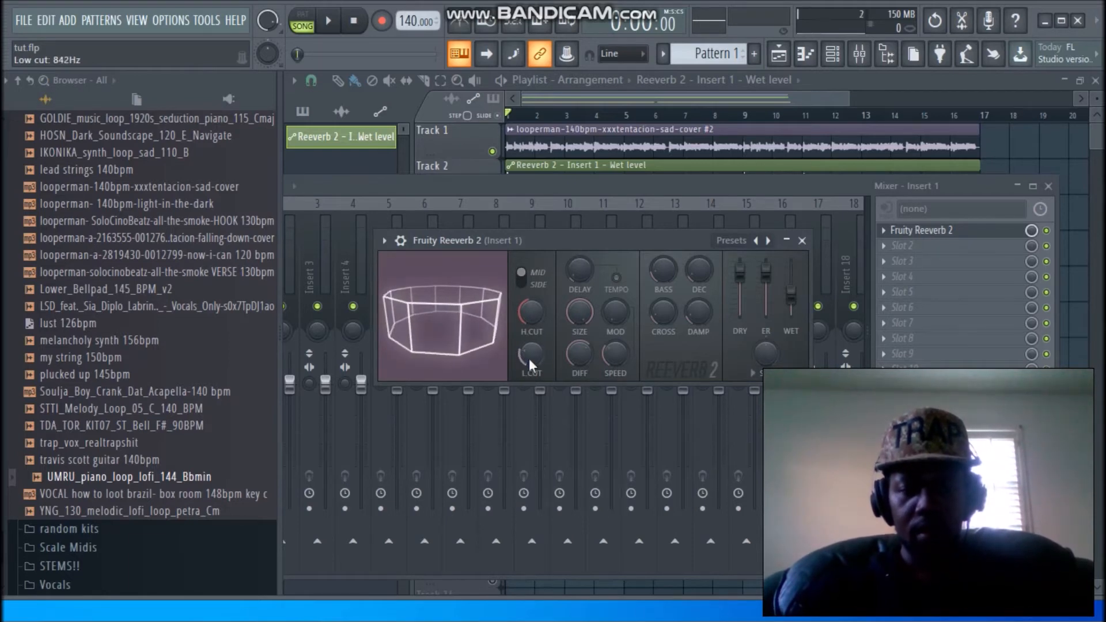
left_click(801, 240)
key("space")
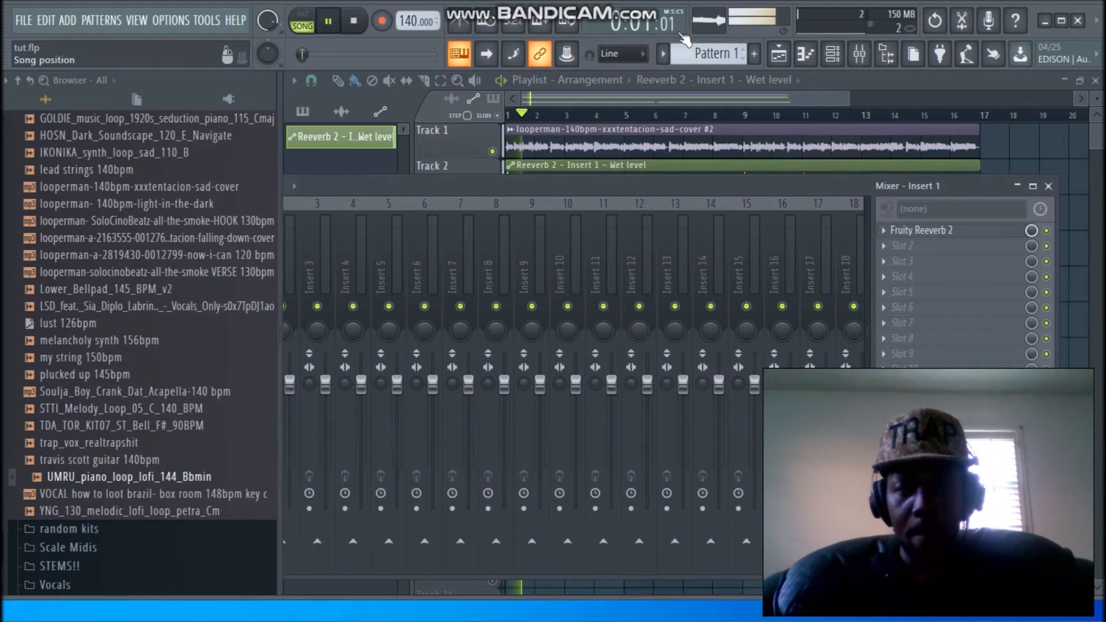
Stop playback and scale the reverb wet level automation's levels with a multiplier of about -83% and a raised offset
left_click(648, 96)
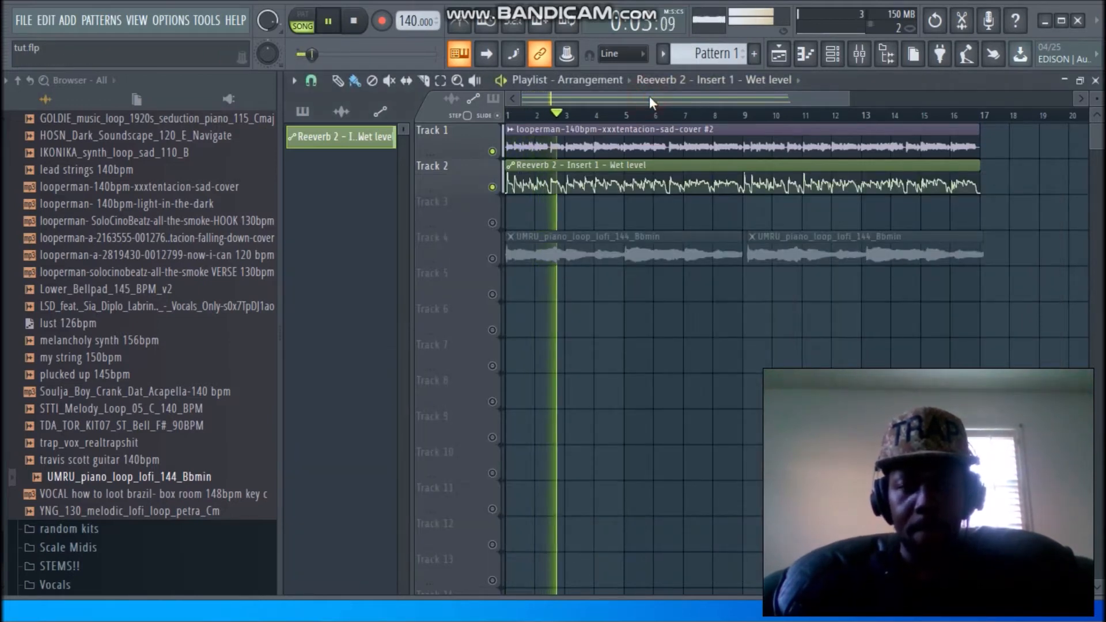
key("space")
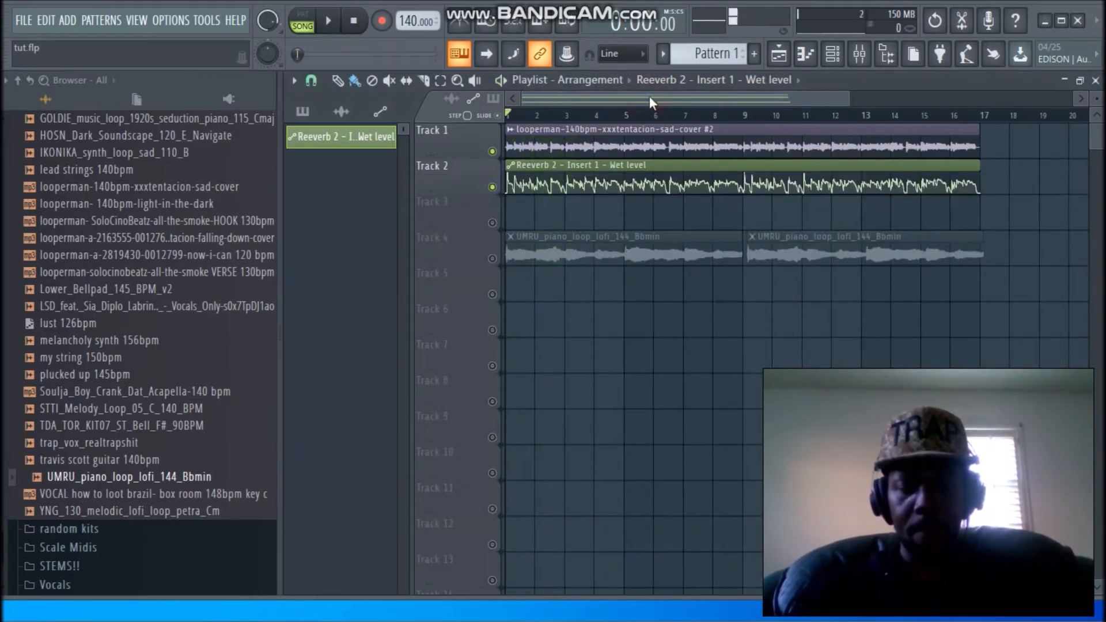
left_click(511, 167)
mouse_move(586, 244)
left_click(687, 295)
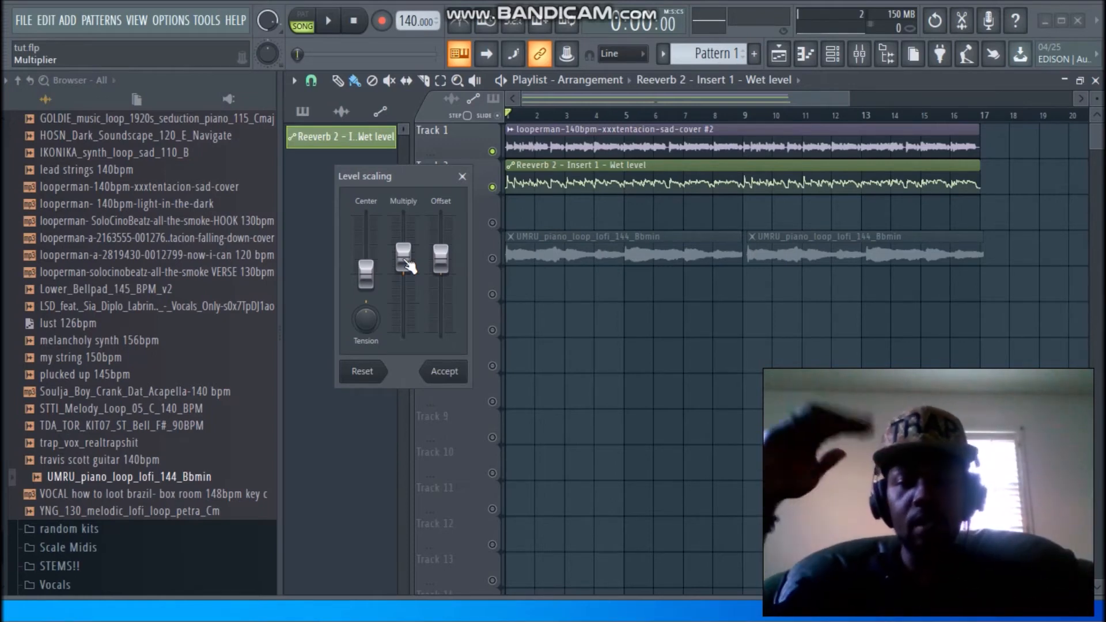
left_click_drag(409, 266, 403, 295)
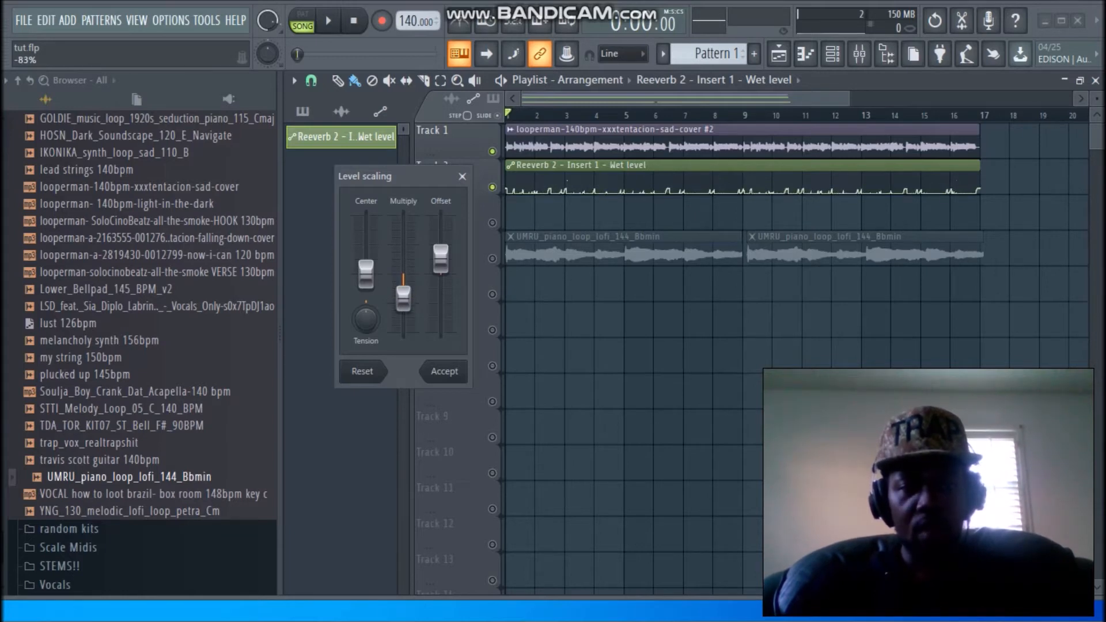
left_click_drag(448, 266, 441, 230)
left_click(452, 372)
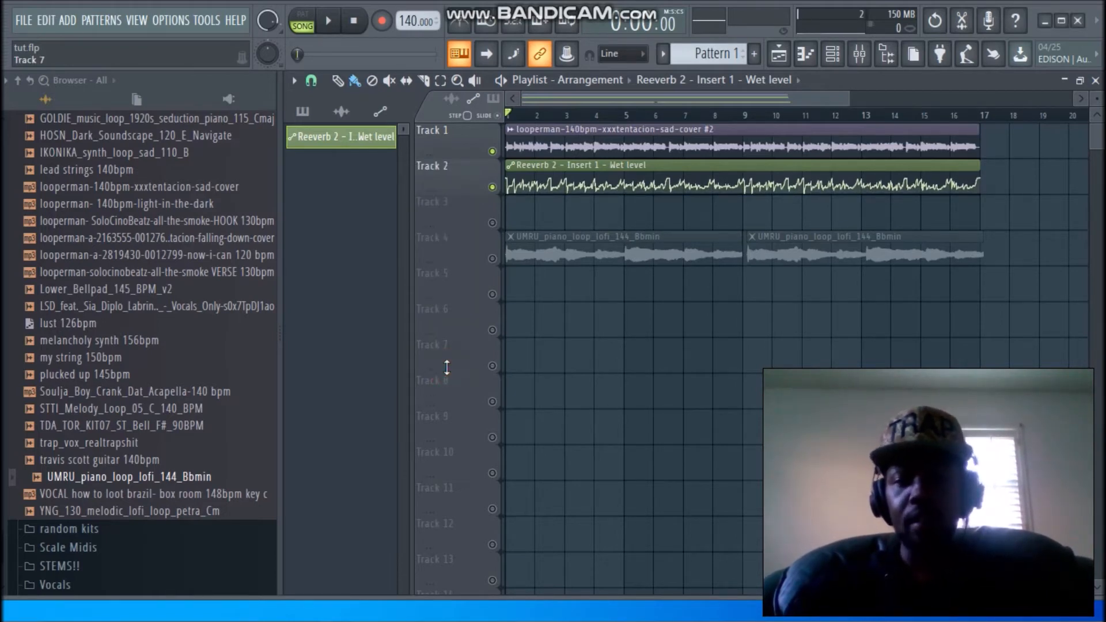
Play the song with Fruity Reeverb 2 open to check how the rescaled automation moves its wet level, and return to the playlist
key("space")
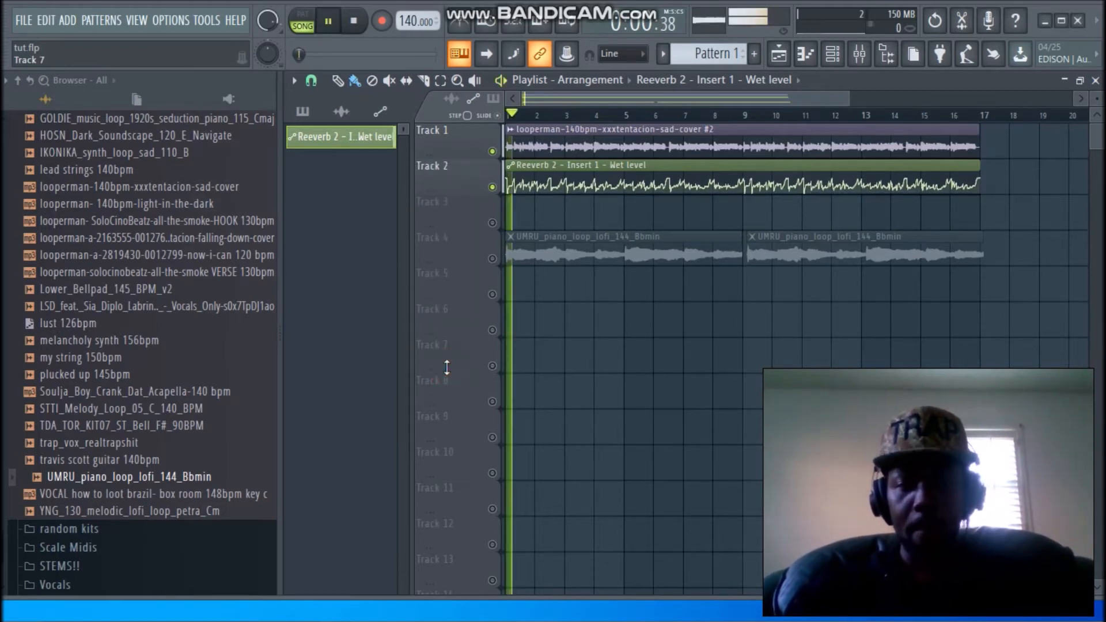
left_click(859, 56)
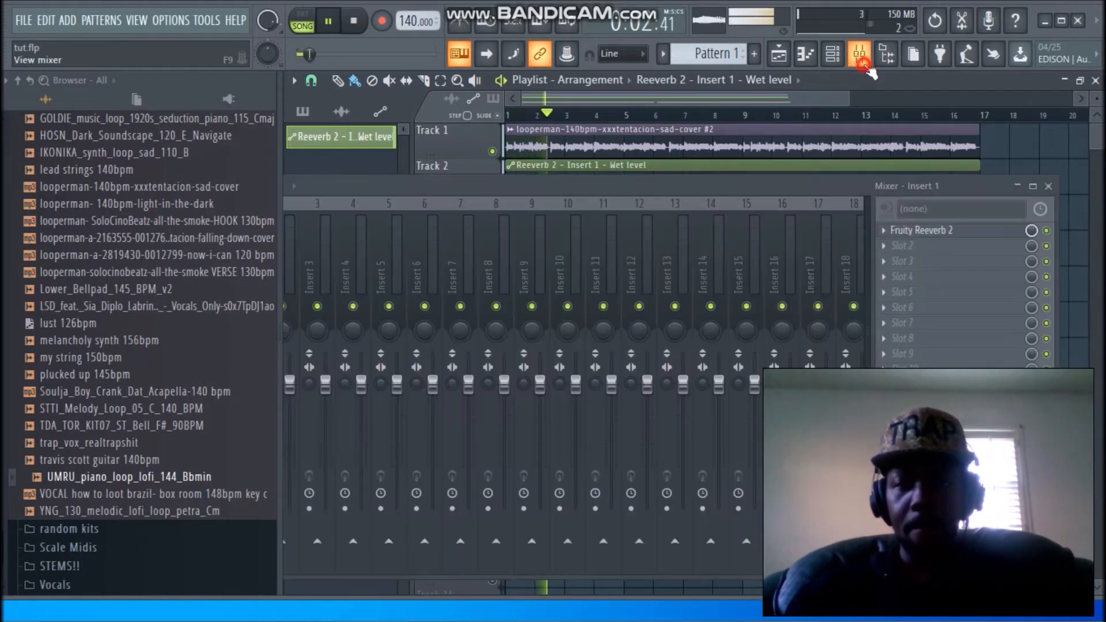
left_click(921, 230)
key("space")
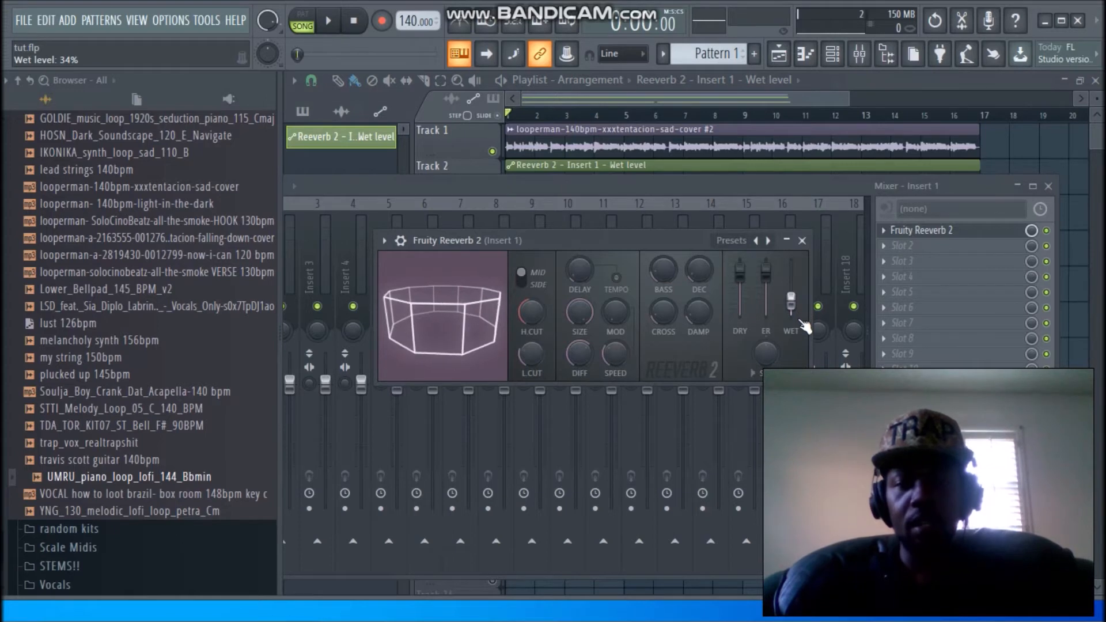
key("space")
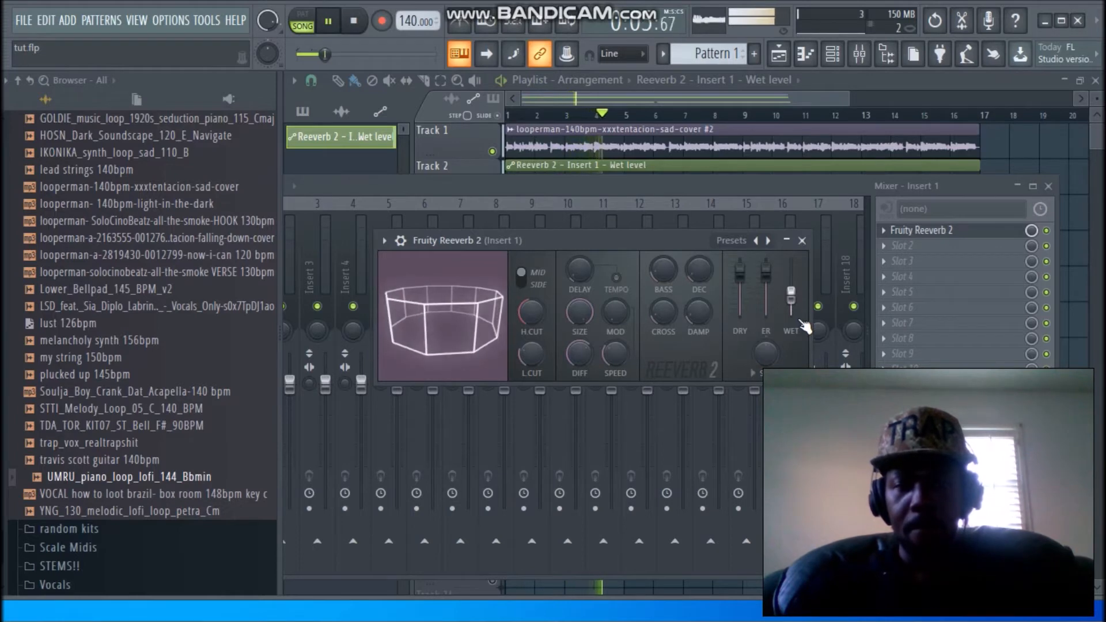
key("space")
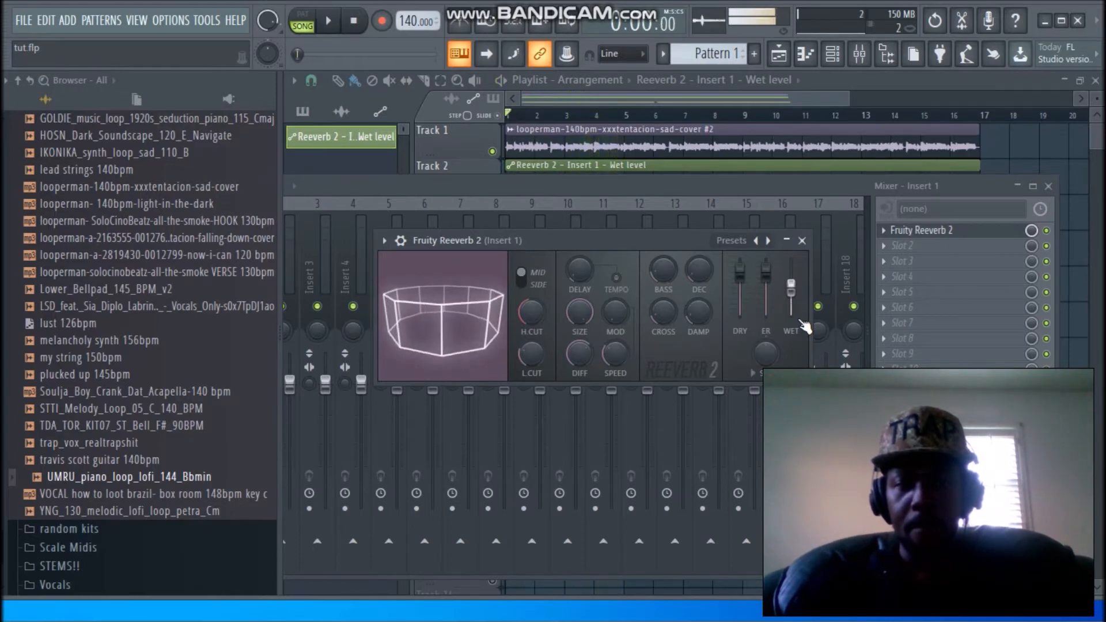
left_click(802, 241)
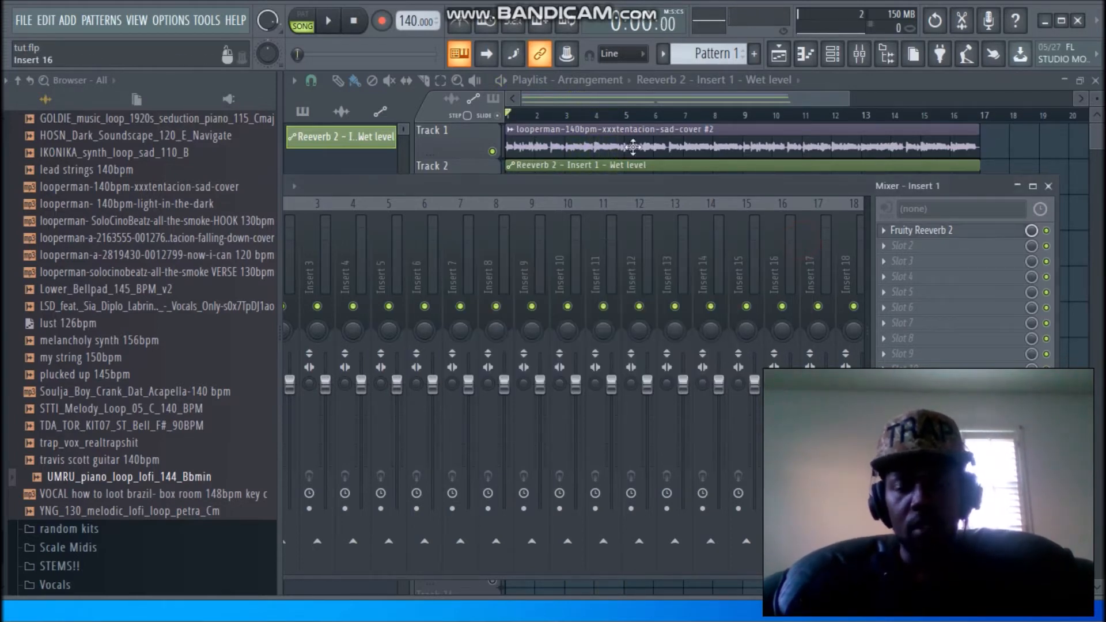
key("F9")
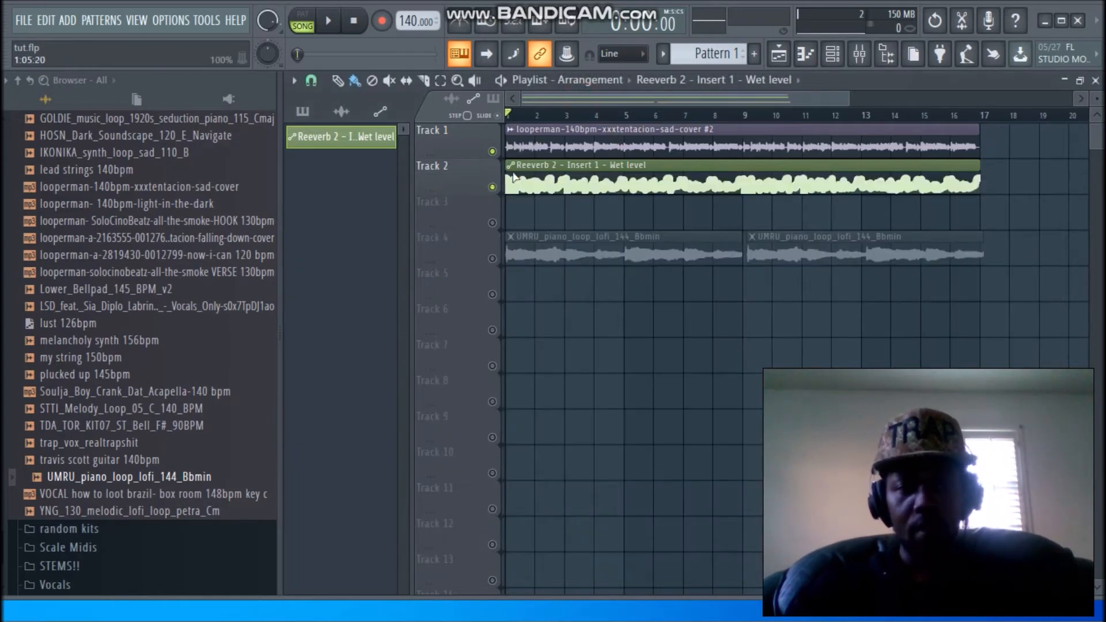
Smooth up the reverb wet level automation with increased, linked attack and release times, and play the opening bars
left_click(512, 168)
mouse_move(571, 242)
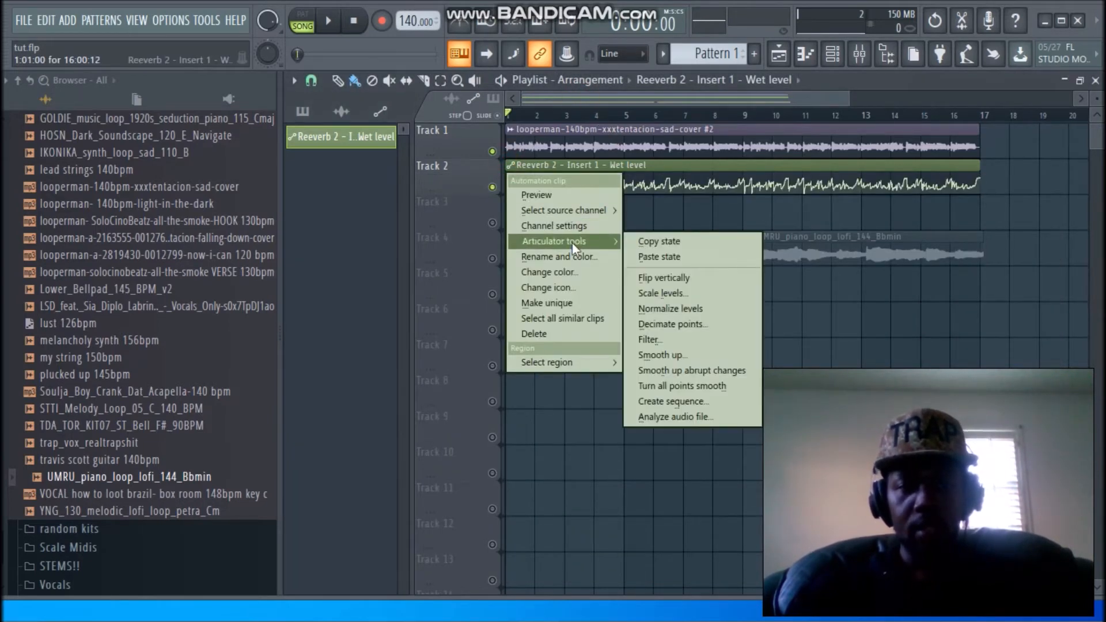
left_click(696, 354)
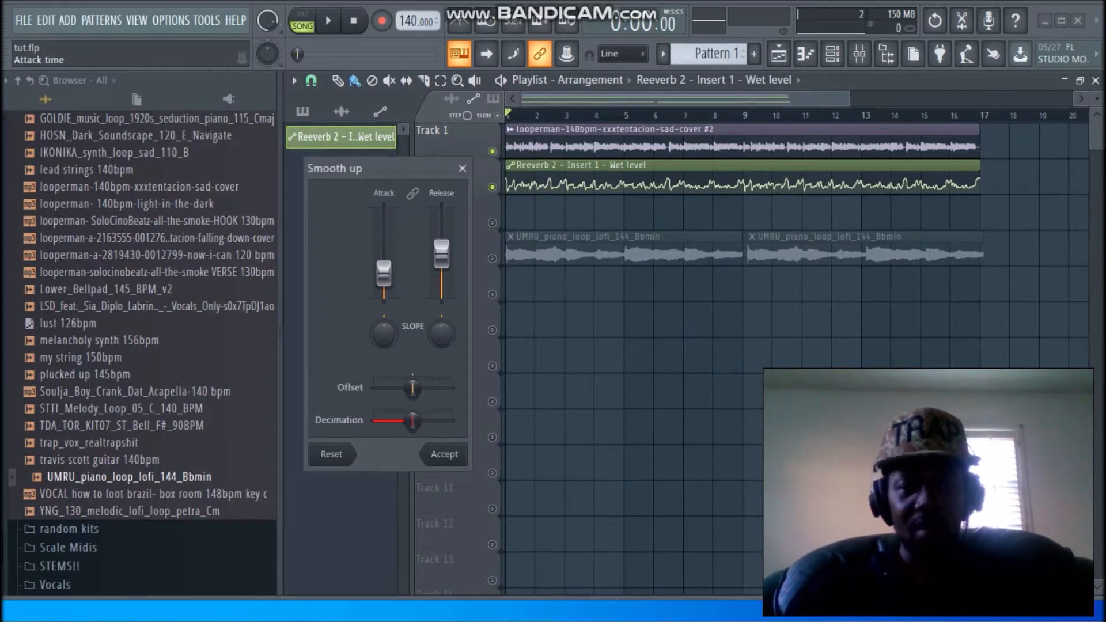
left_click_drag(383, 274, 384, 241)
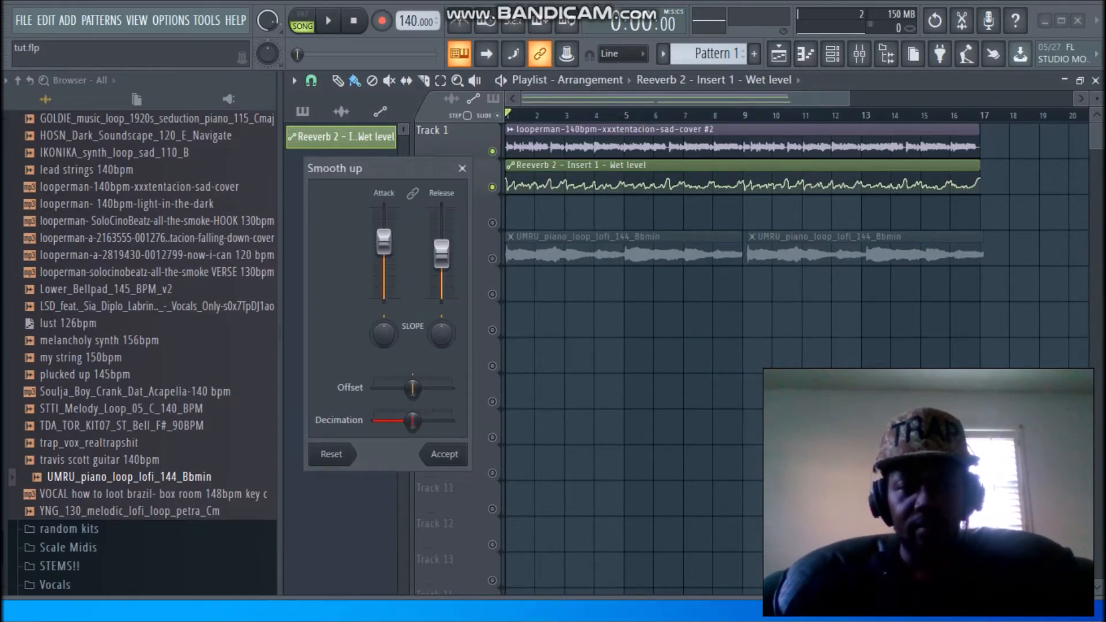
left_click_drag(446, 257, 448, 251)
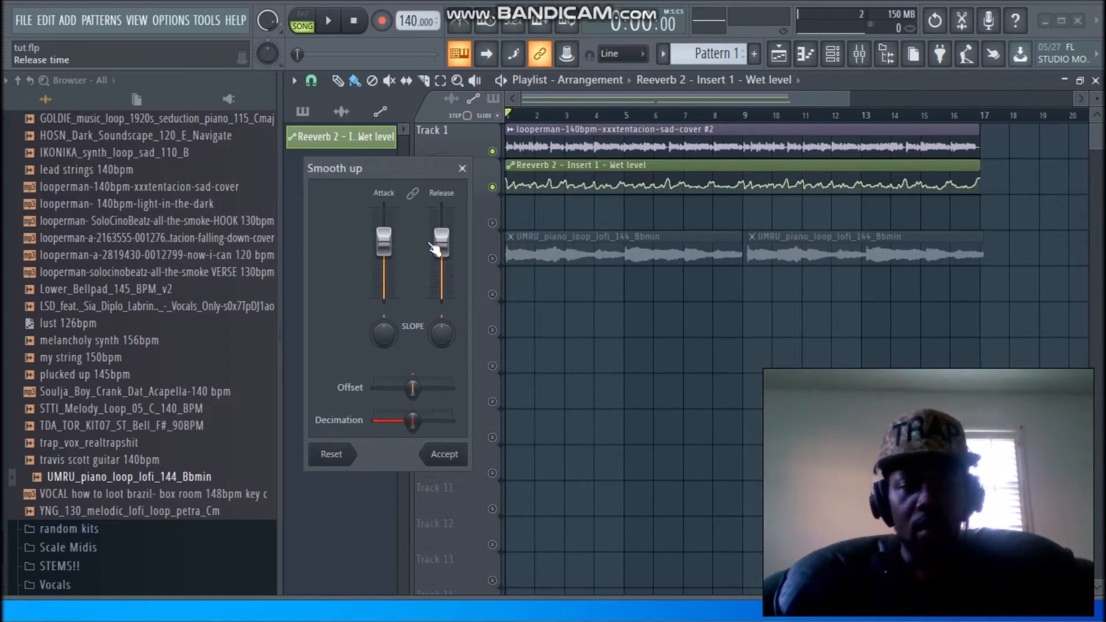
left_click(413, 193)
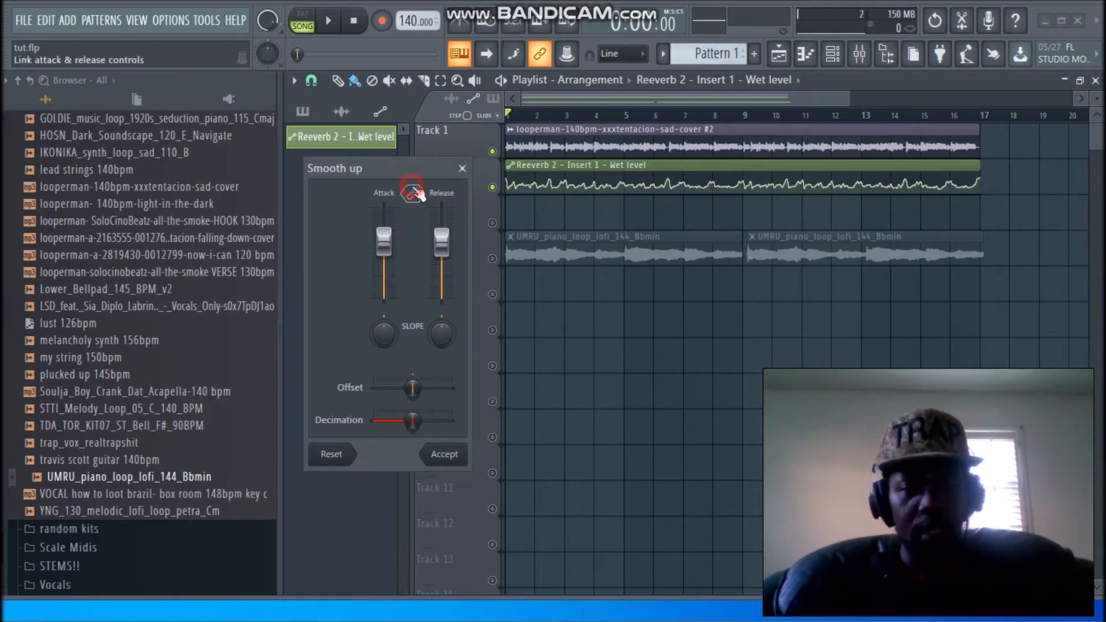
left_click(439, 455)
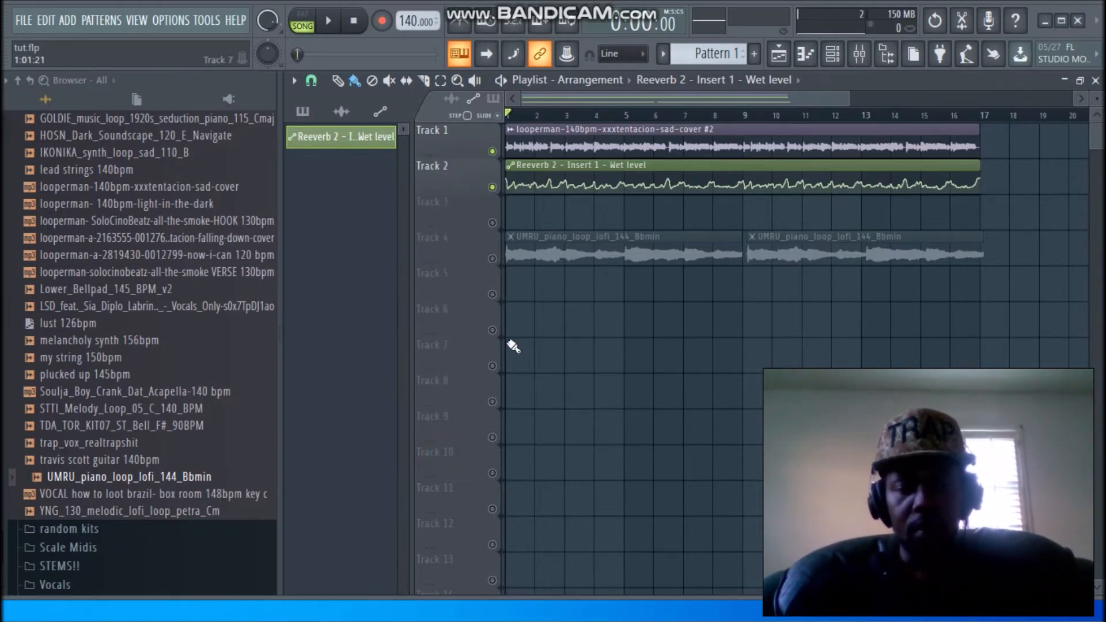
key("space")
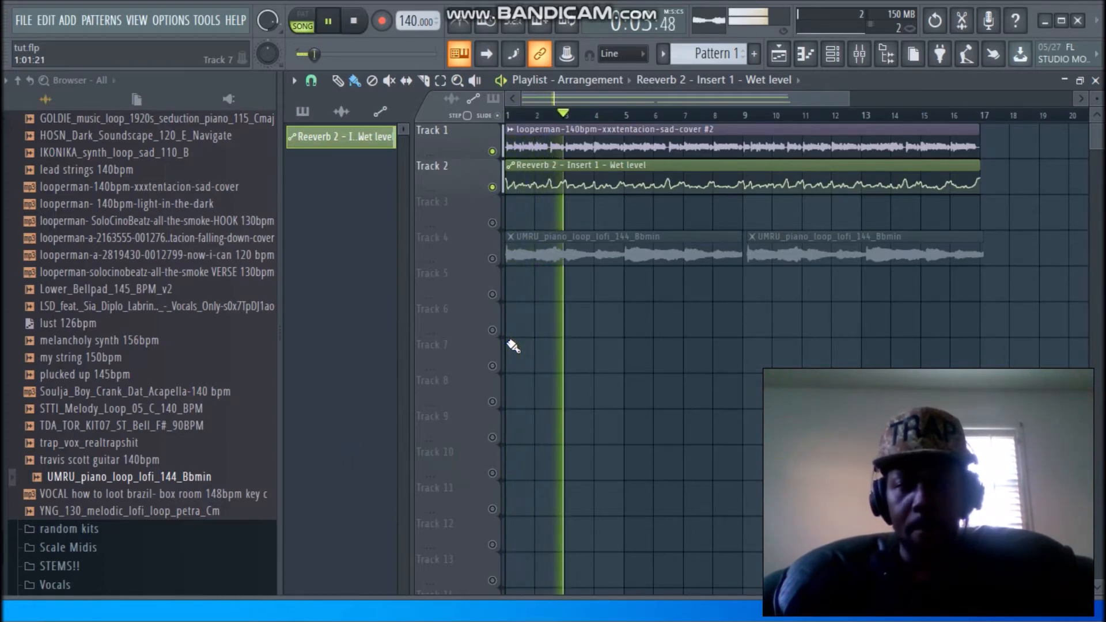
key("space")
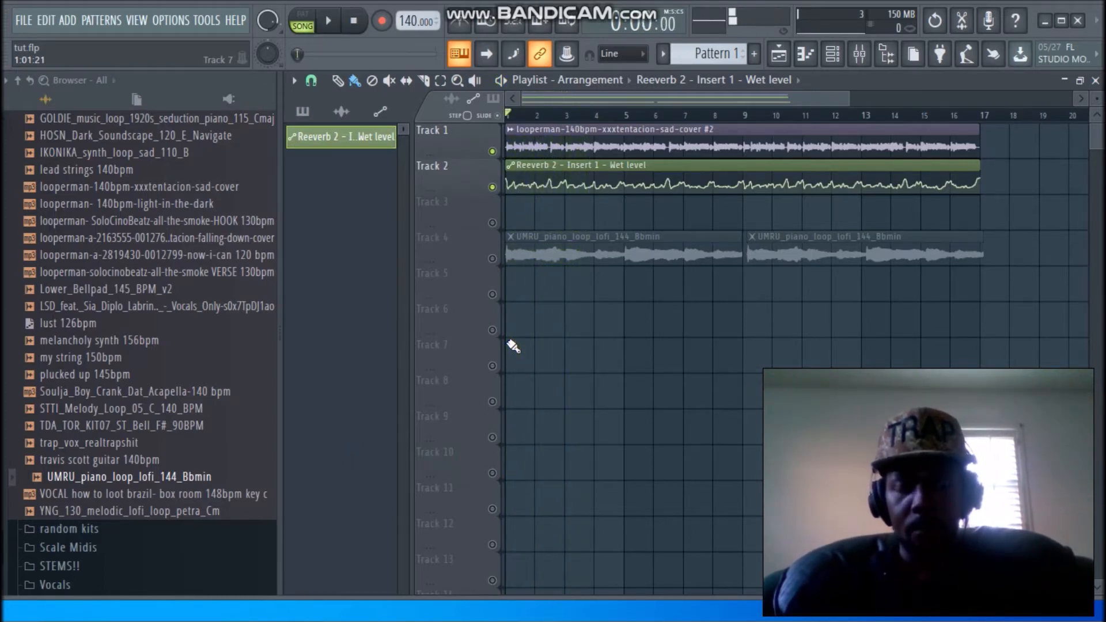
Add Fruity Delay 3 to slot 2 of Insert 1 and load its Tape preset
left_click(859, 53)
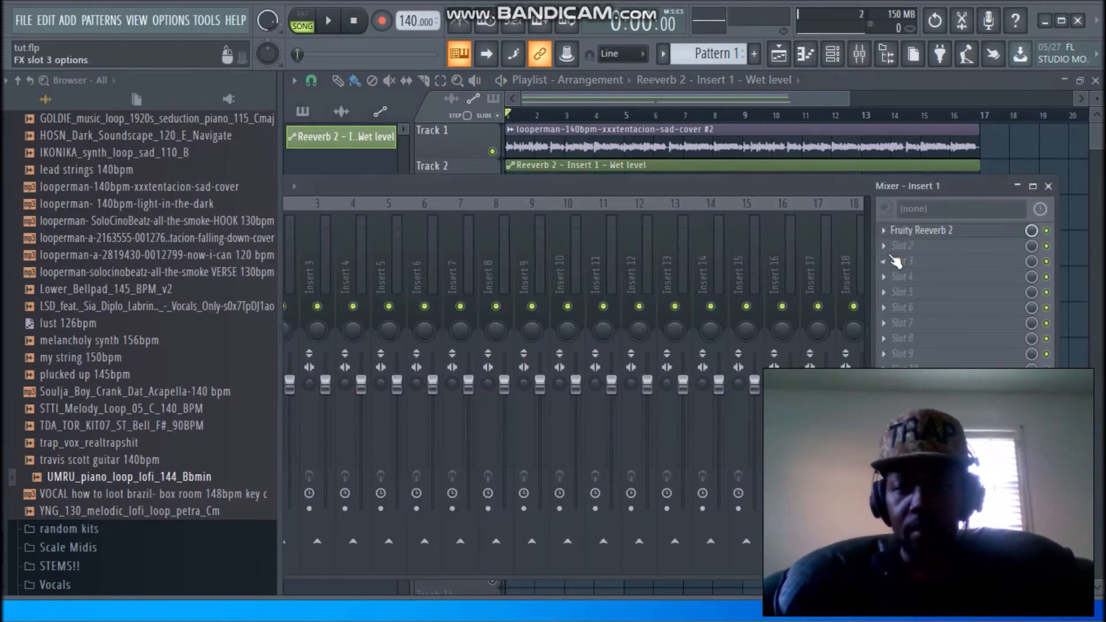
left_click(891, 256)
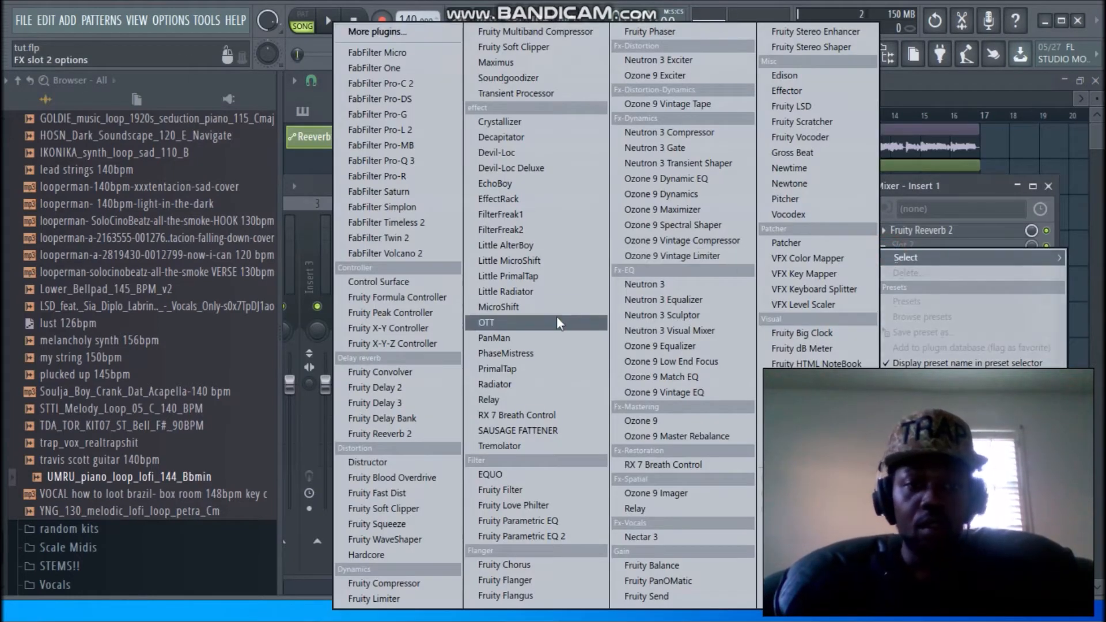
left_click(446, 405)
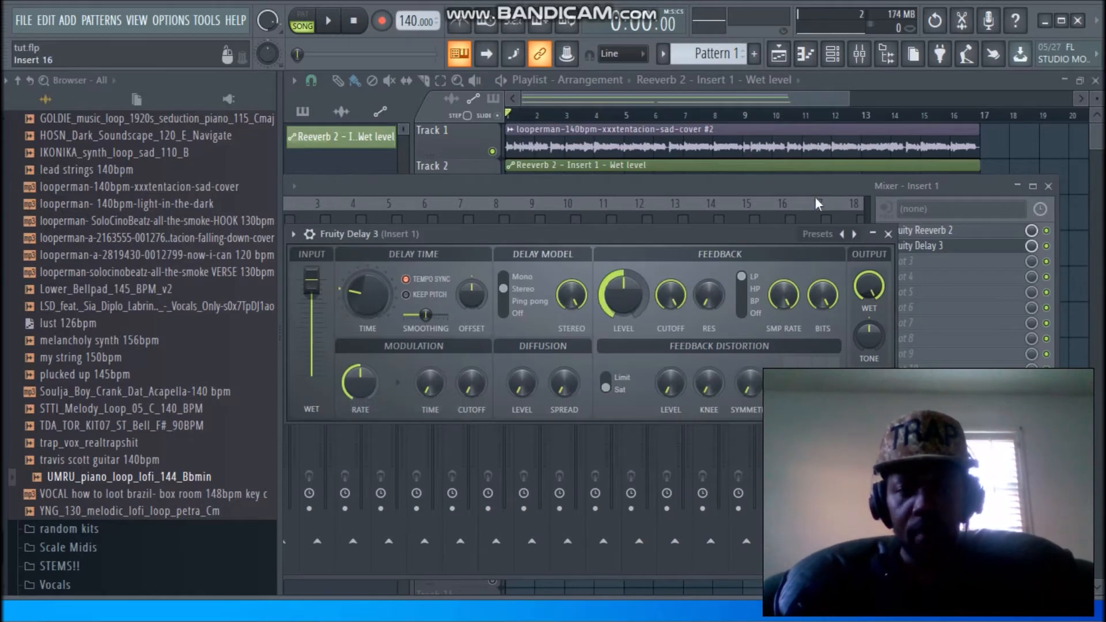
left_click(812, 237)
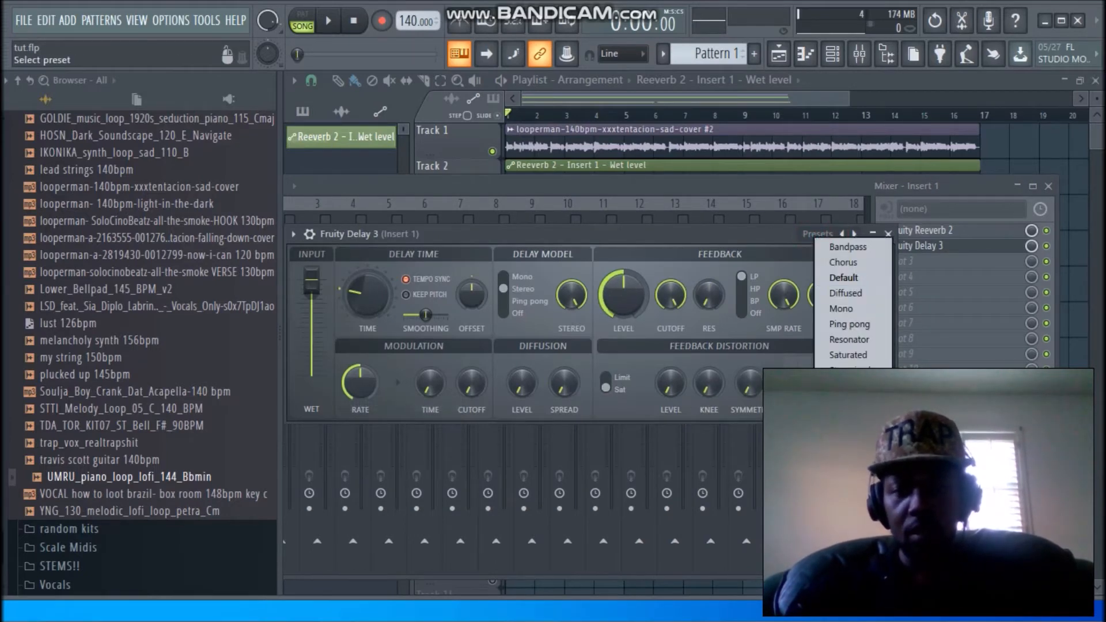
left_click(840, 386)
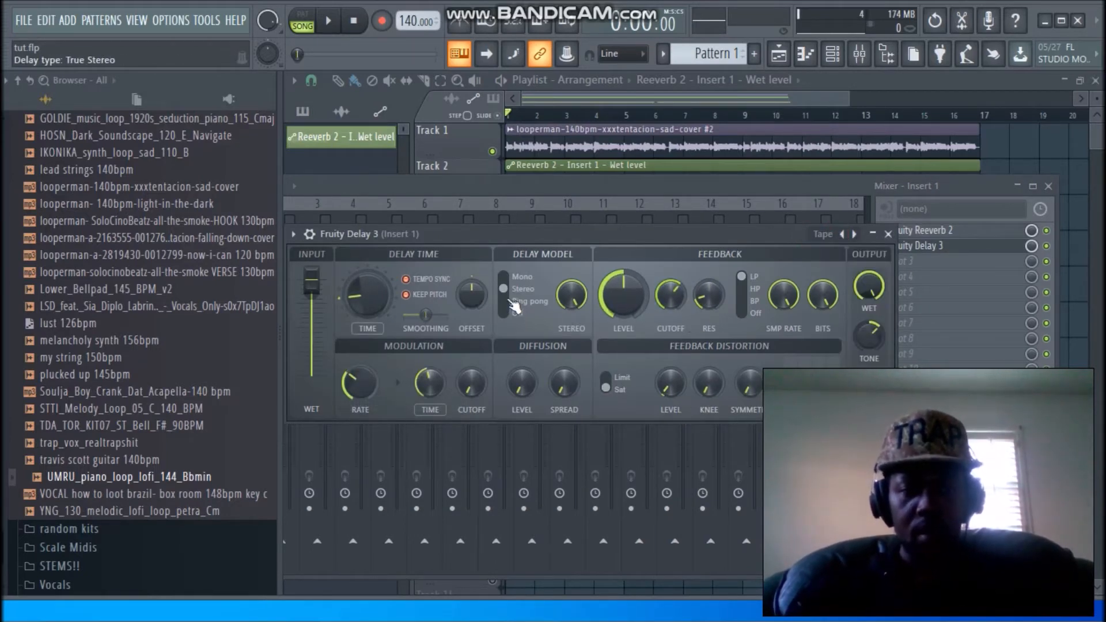
Create an automation clip for Fruity Delay 3's output wet level and return to the playlist
right_click(875, 294)
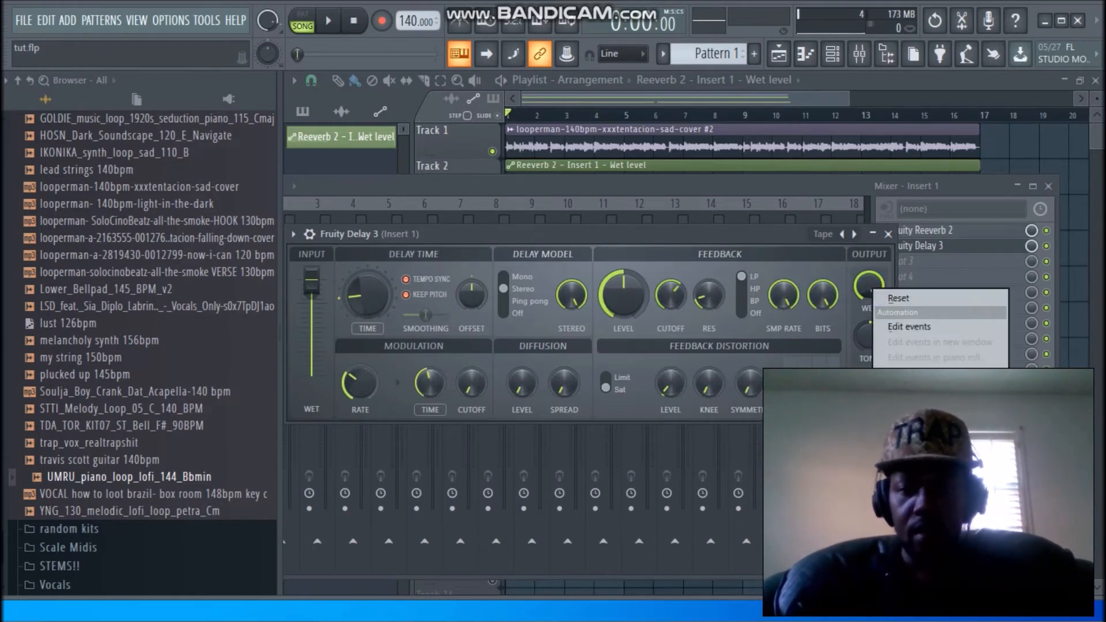
left_click(919, 387)
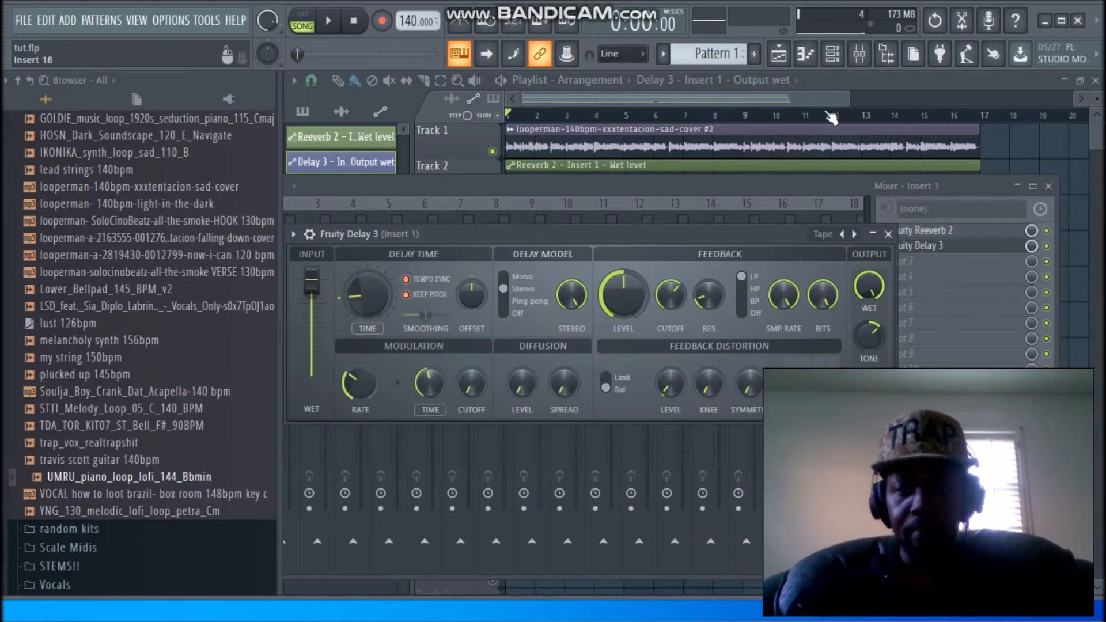
left_click(736, 98)
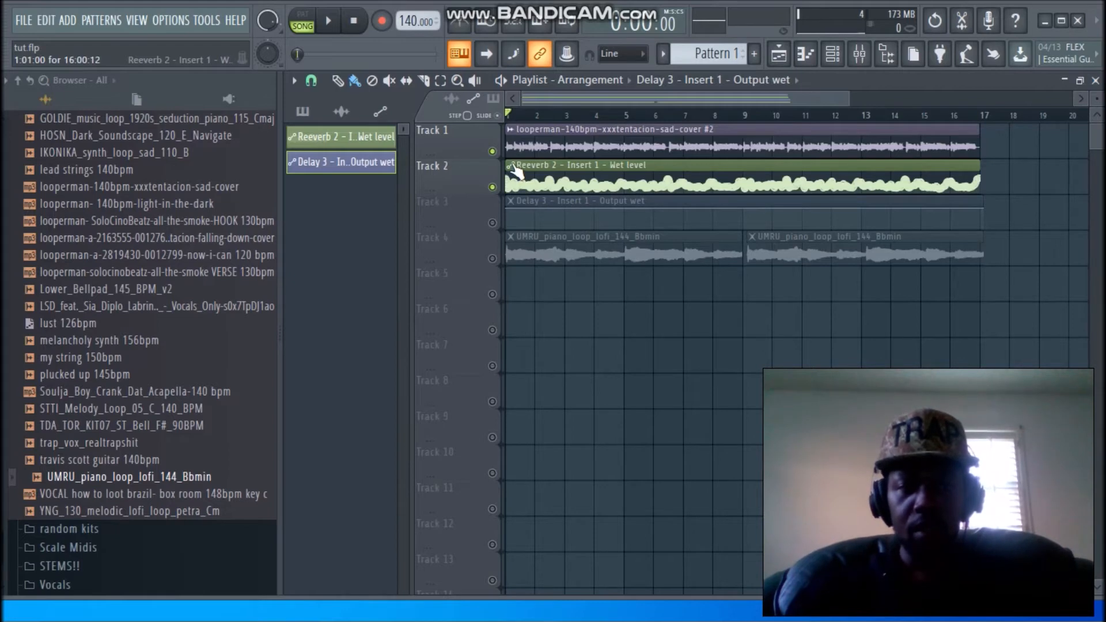
Copy the reverb wet level automation's state, unmute Track 3 and paste the state into the delay's output wet clip
left_click(510, 166)
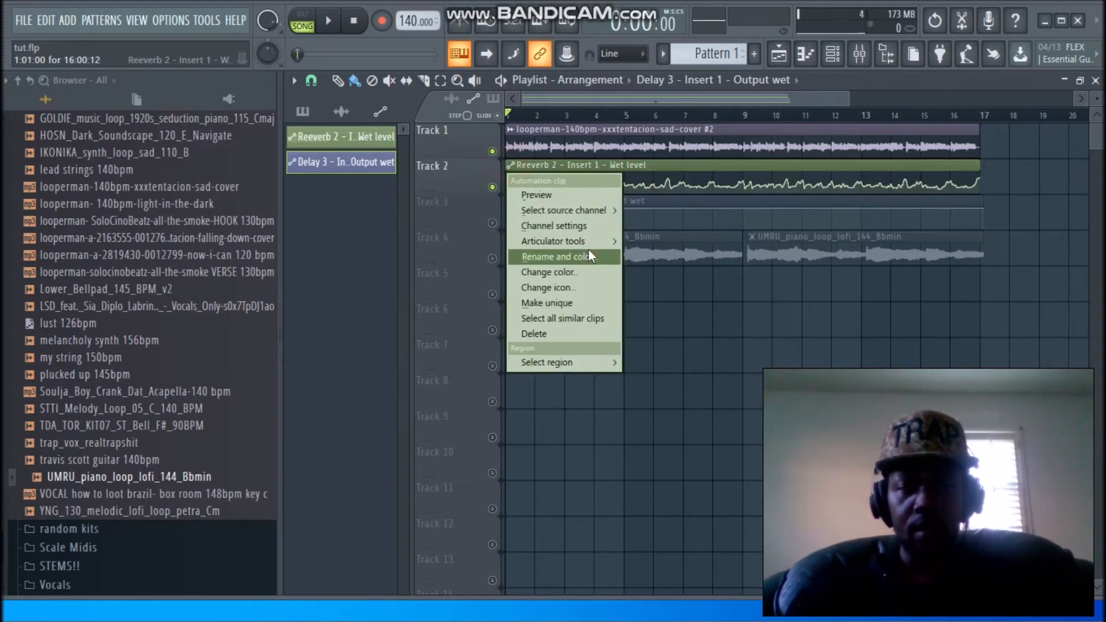
mouse_move(592, 240)
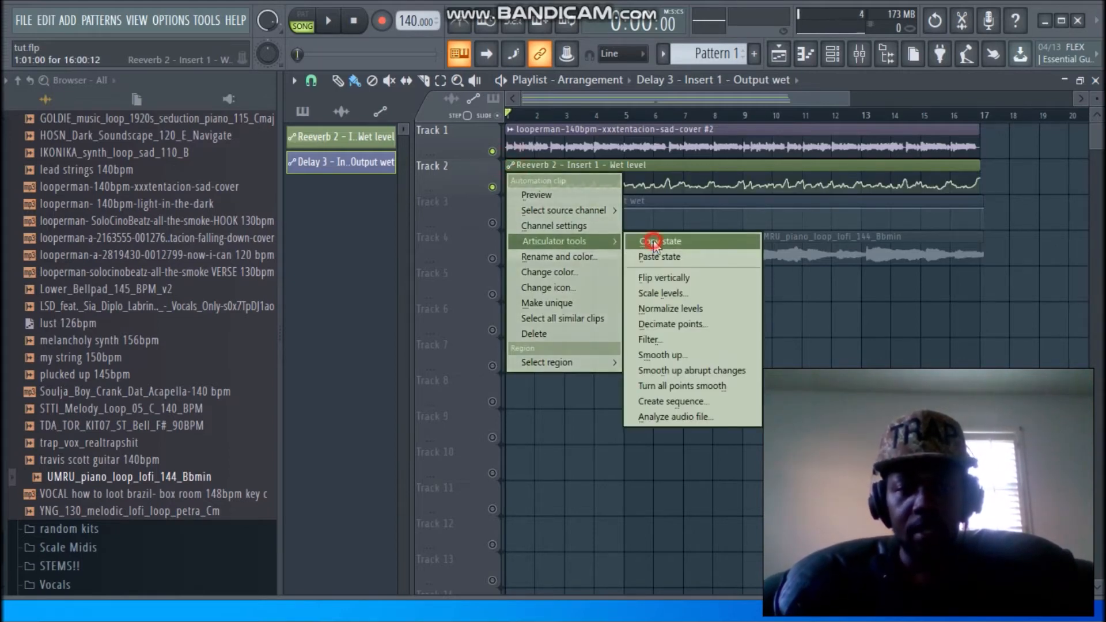
left_click(654, 243)
left_click(492, 222)
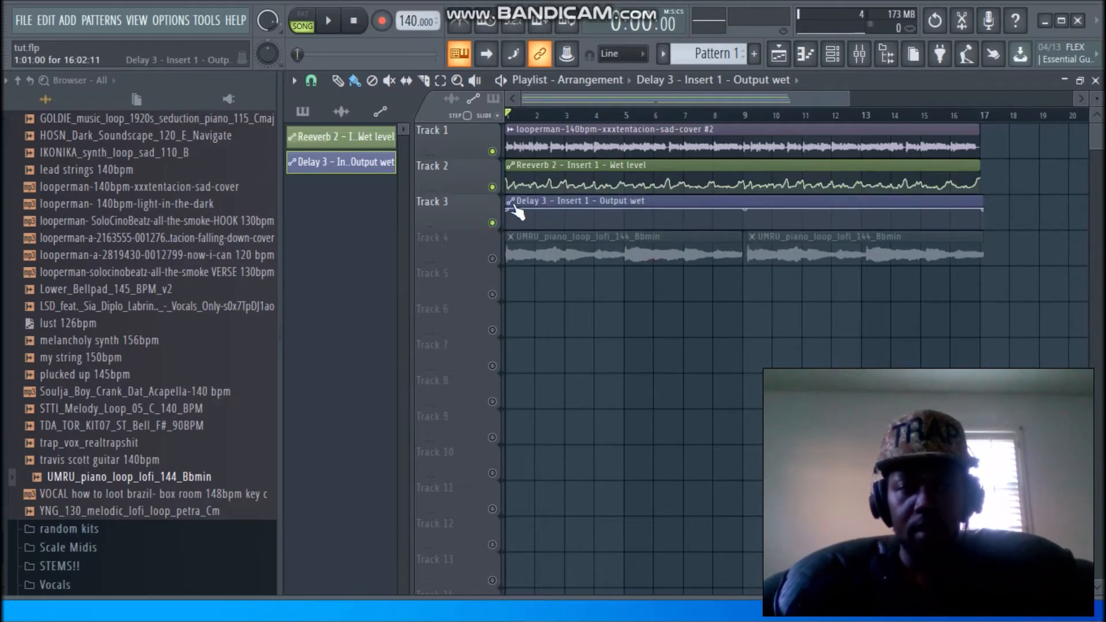
left_click(512, 206)
mouse_move(582, 279)
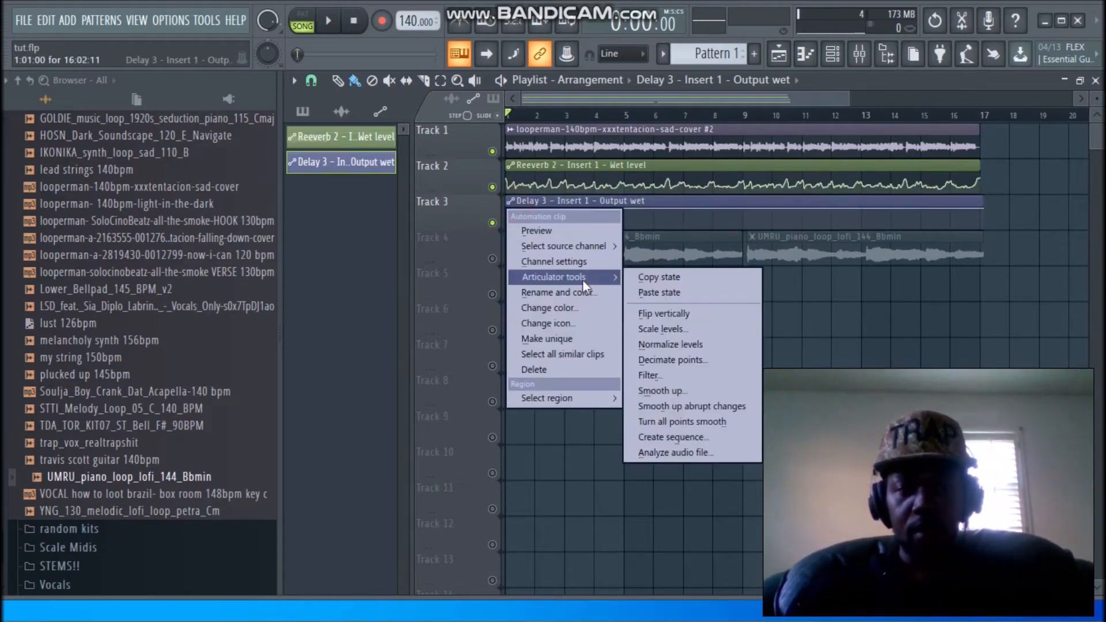
left_click(658, 292)
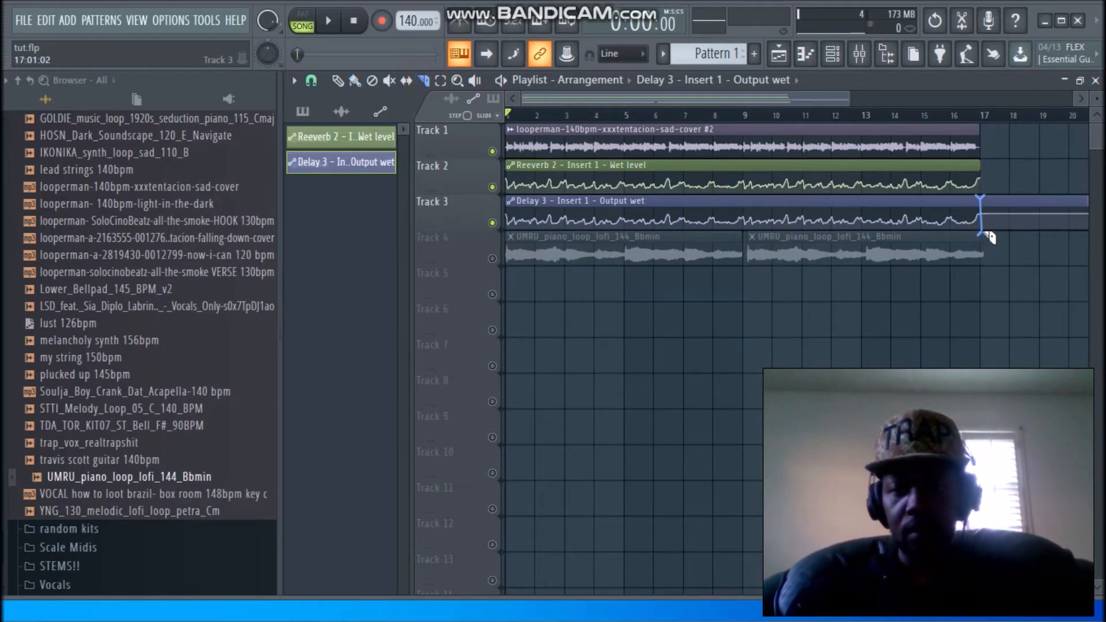
Slice the delay automation clip on Track 3 where the vocal loop ends near bar 17, and delete the excess part
left_click_drag(984, 236, 988, 238)
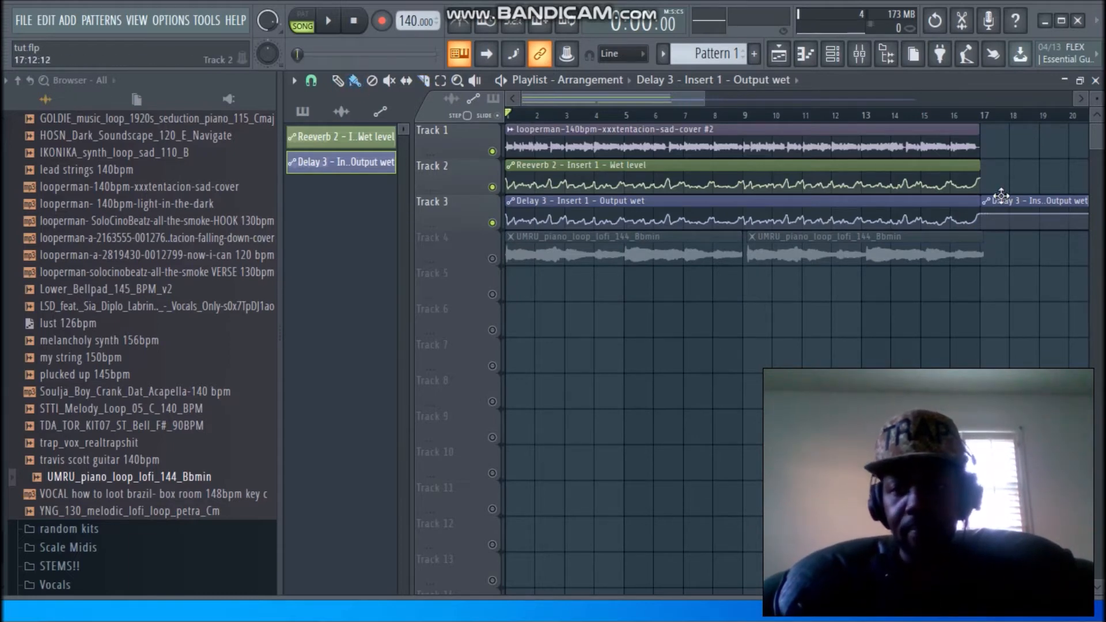
right_click(1008, 215)
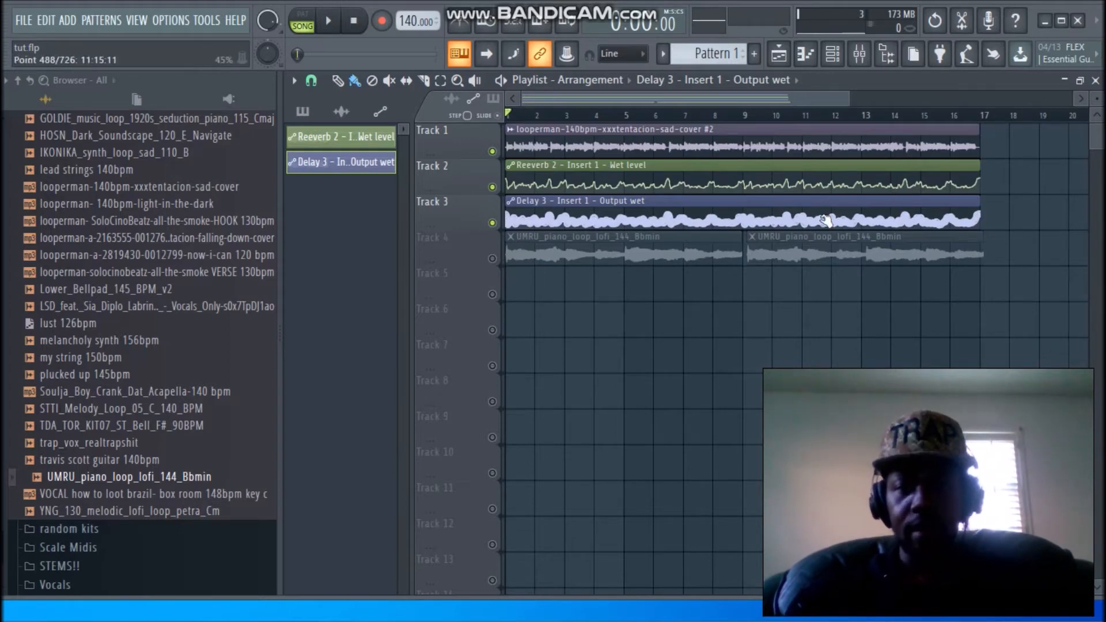
Reset the TIME control in the channel settings of the Delay 3 output wet automation clip
double_click(817, 200)
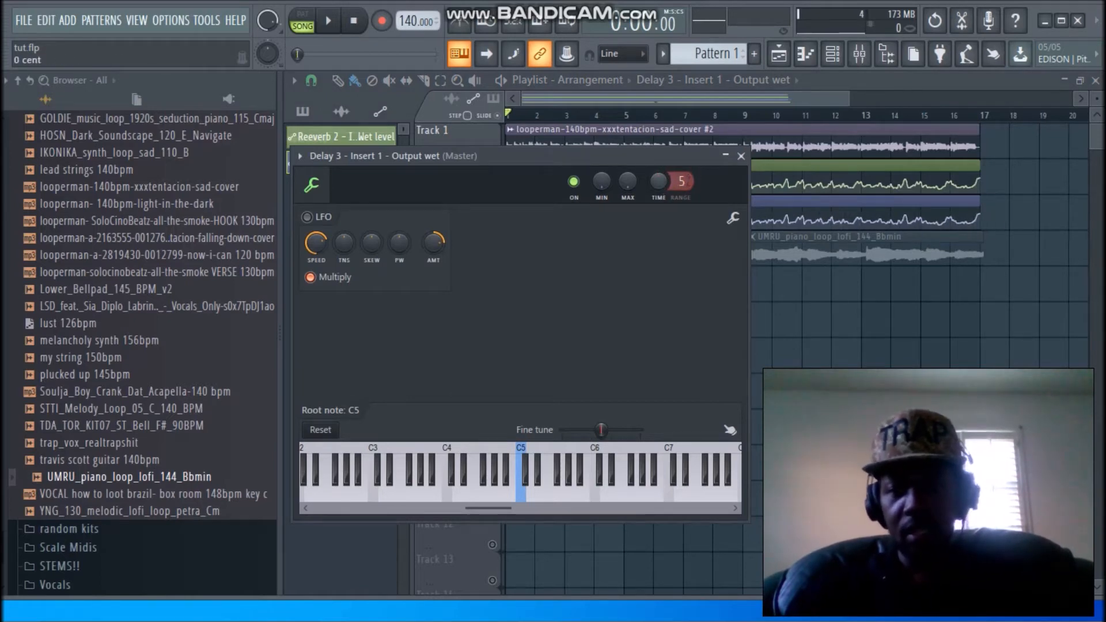
left_click_drag(658, 181, 659, 182)
right_click(659, 181)
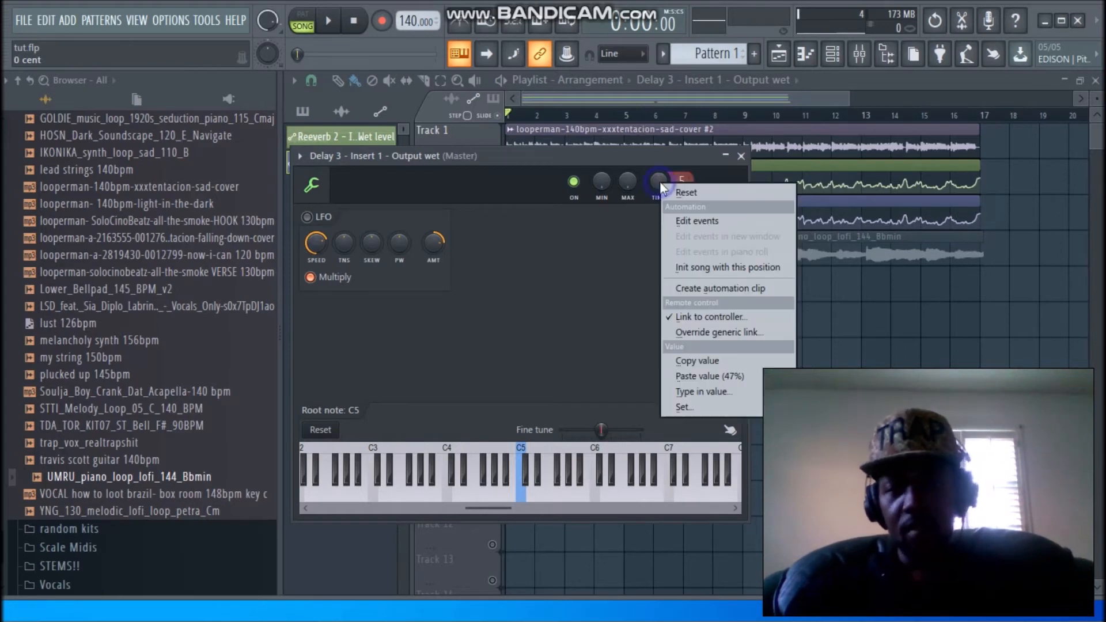
left_click(669, 187)
left_click(739, 156)
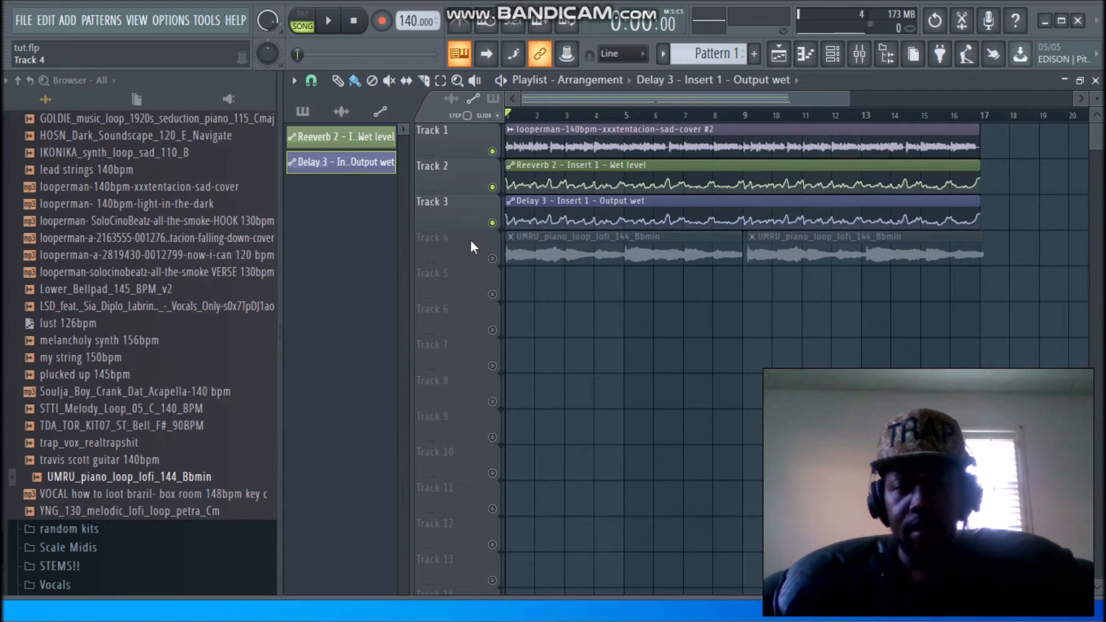
Bypass Fruity Reeverb 2 on Insert 1 and audition the vocal loop through Fruity Delay 3, opening the delay's editor
left_click(863, 58)
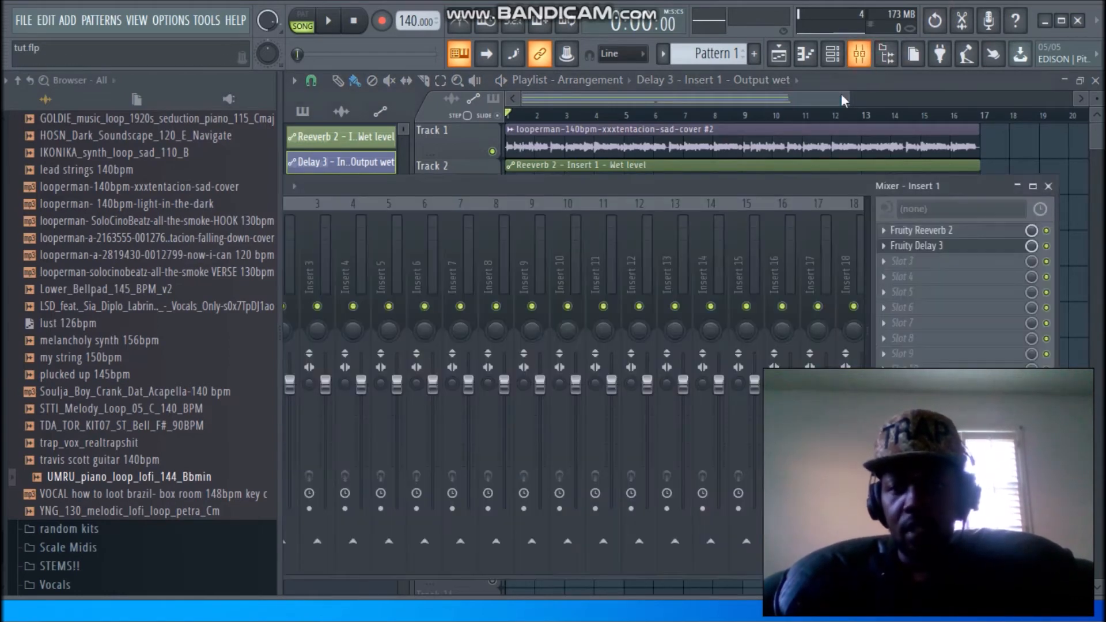
left_click(1046, 231)
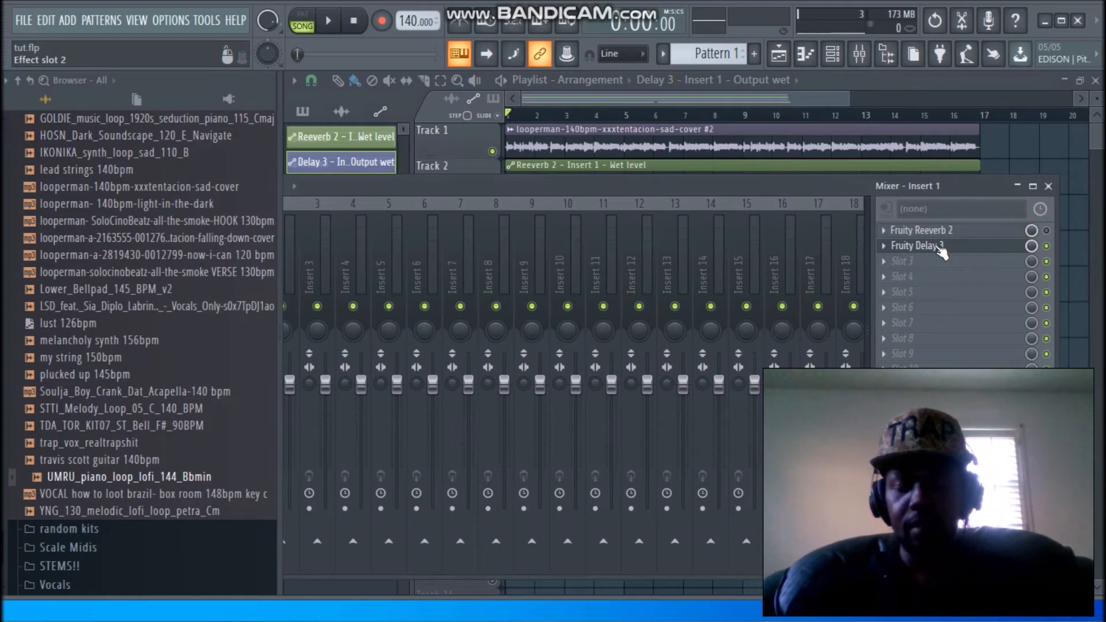
key("space")
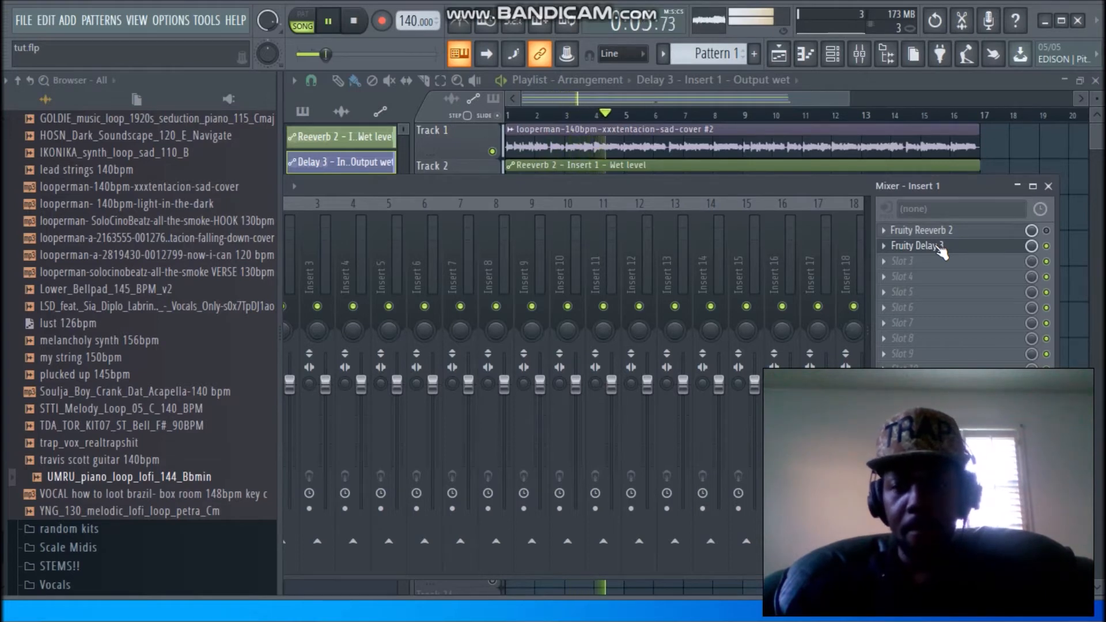
left_click(939, 246)
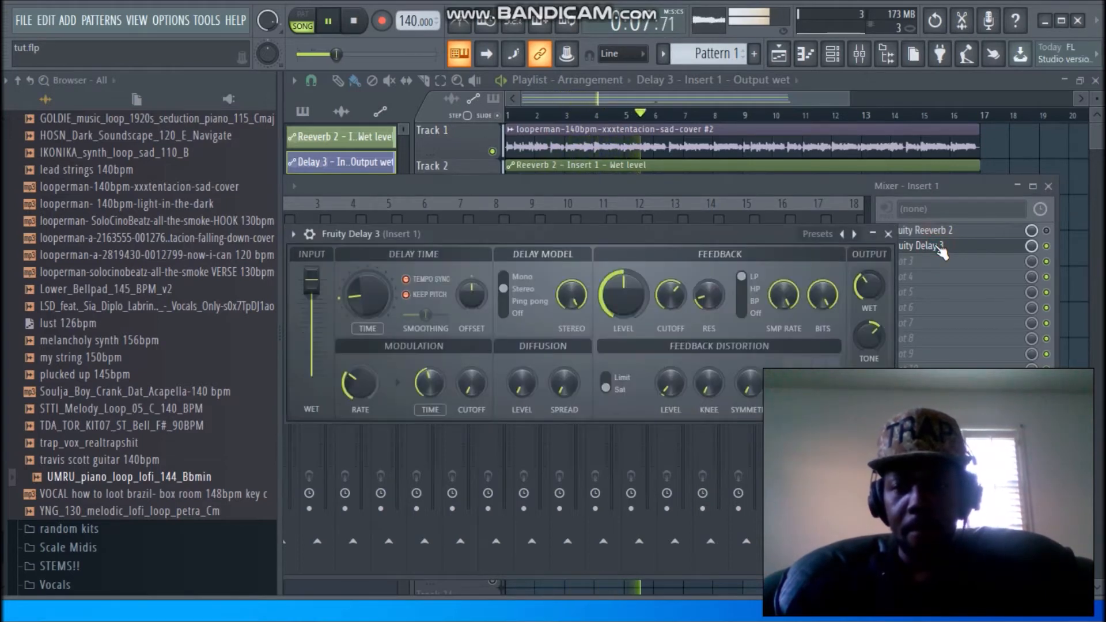
key("space")
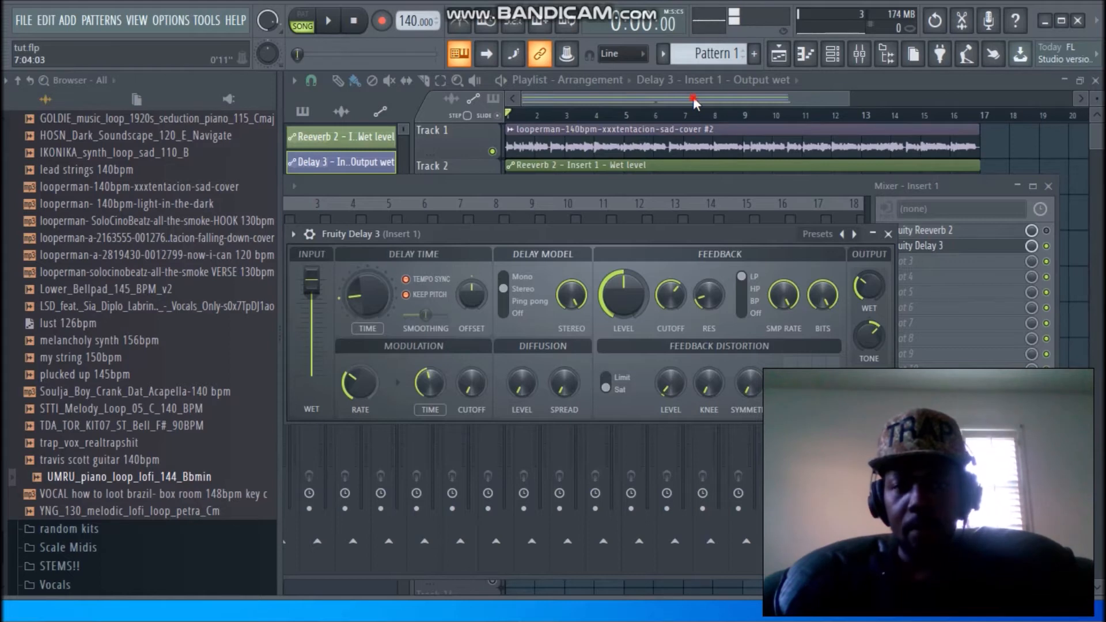
Scale the levels of the delay output wet automation clip on Track 3 by lowering Multiply and Offset, and accept
left_click(695, 103)
right_click(512, 203)
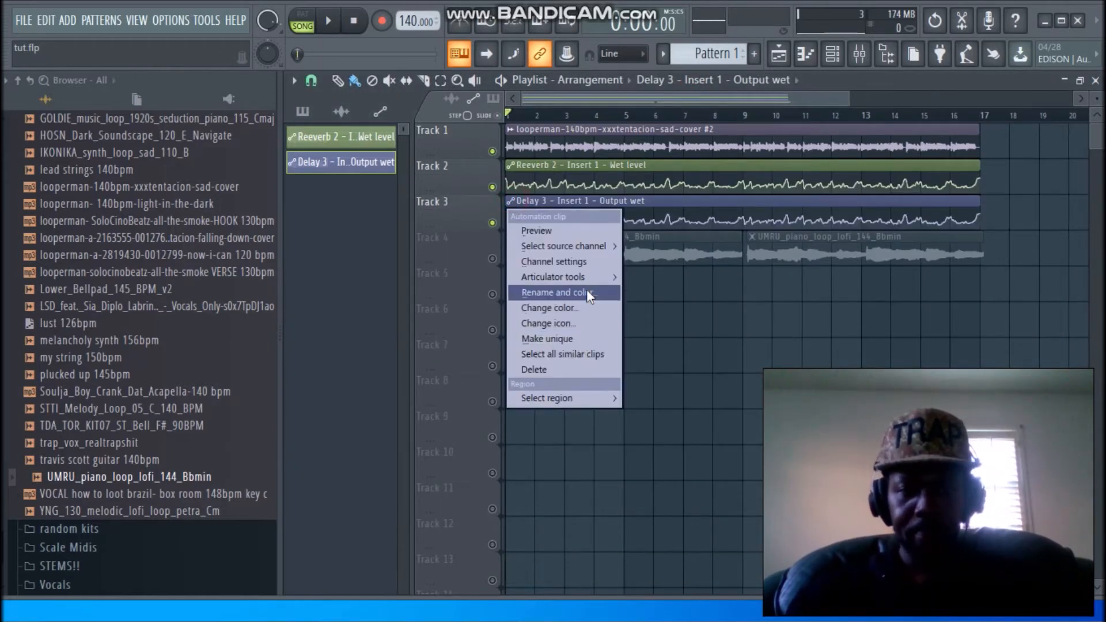
mouse_move(586, 277)
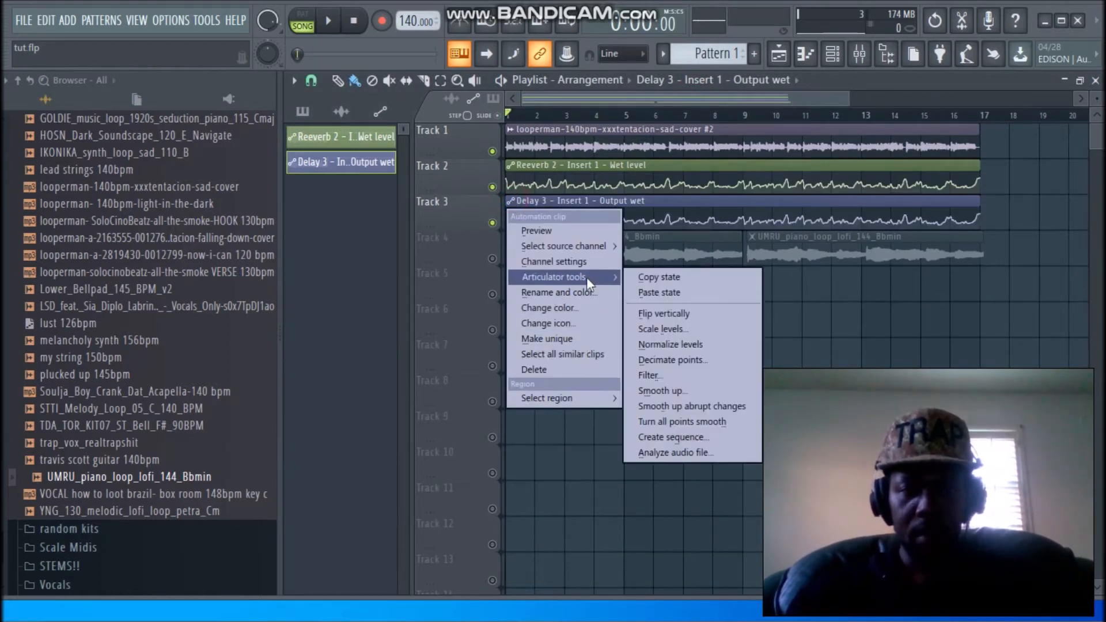
left_click(663, 328)
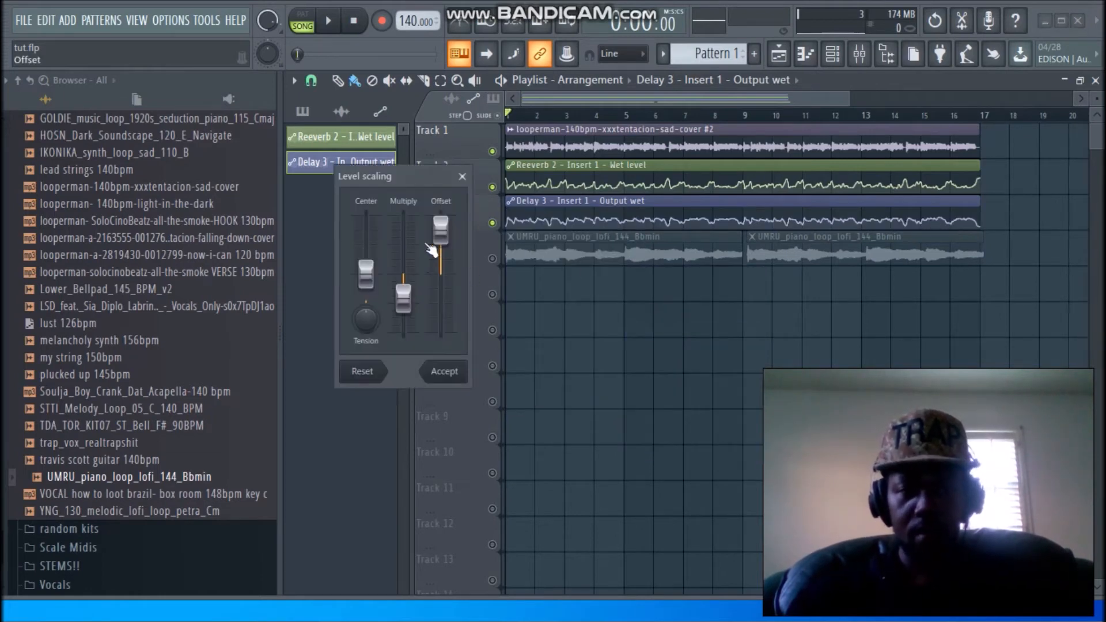
left_click_drag(412, 307, 413, 320)
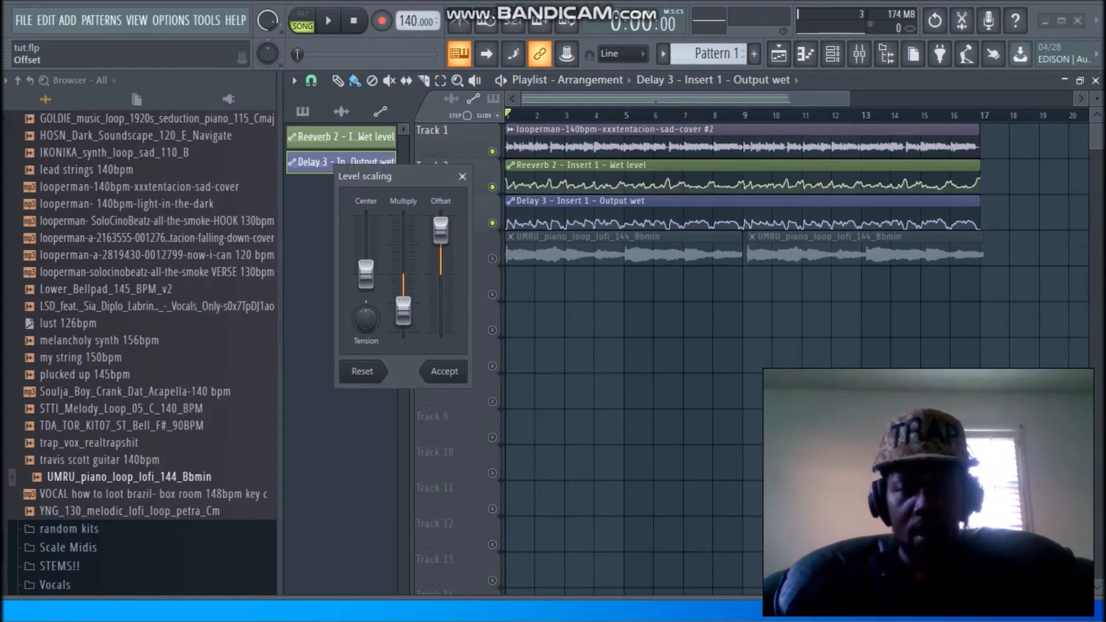
left_click_drag(440, 229, 440, 235)
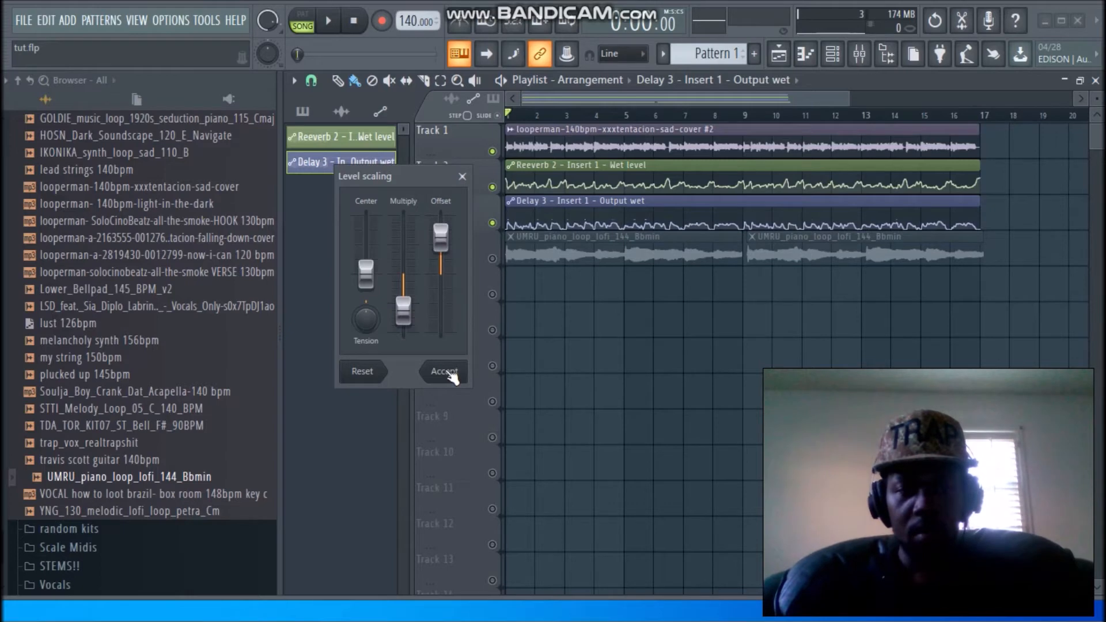
left_click(447, 371)
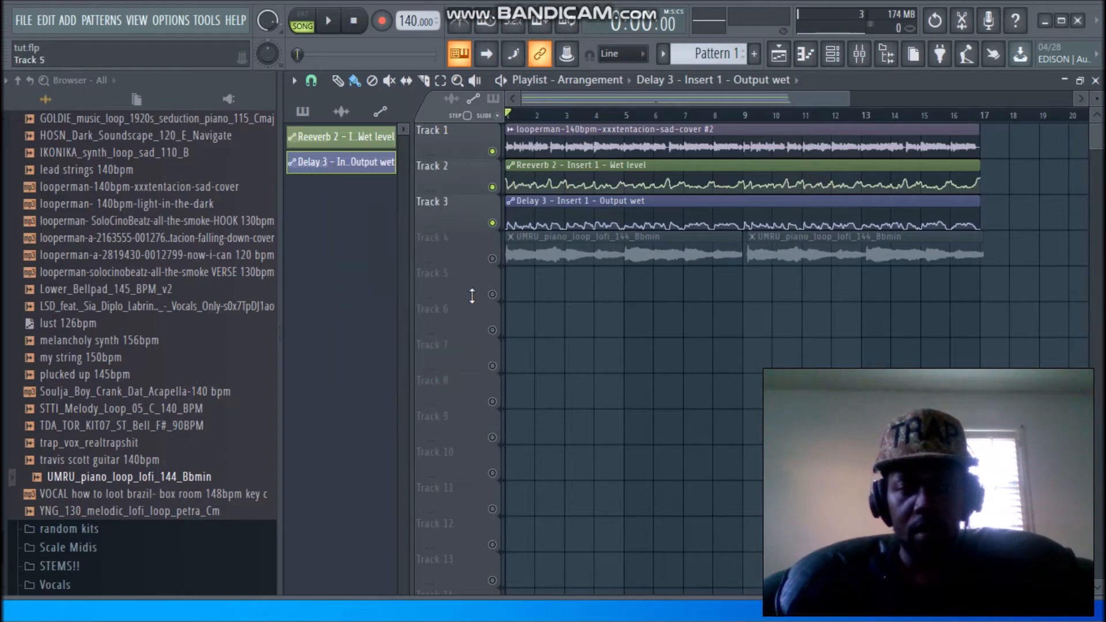
Play the song from the start to audition the vocal loop with the rescaled delay automation
left_click(866, 53)
left_click(869, 53)
key("space")
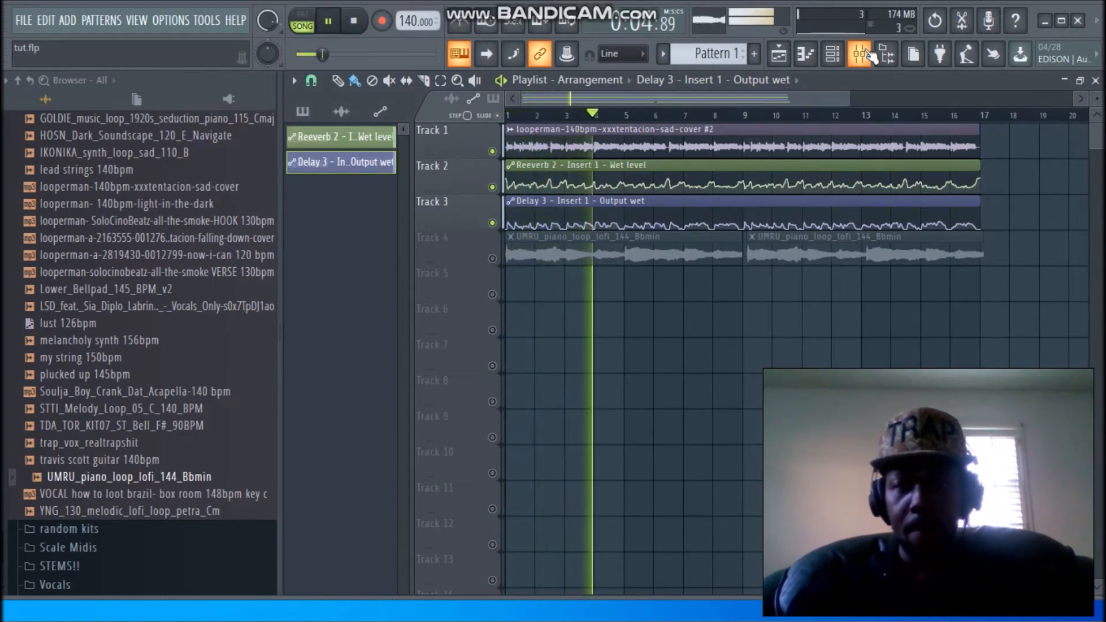
key("space")
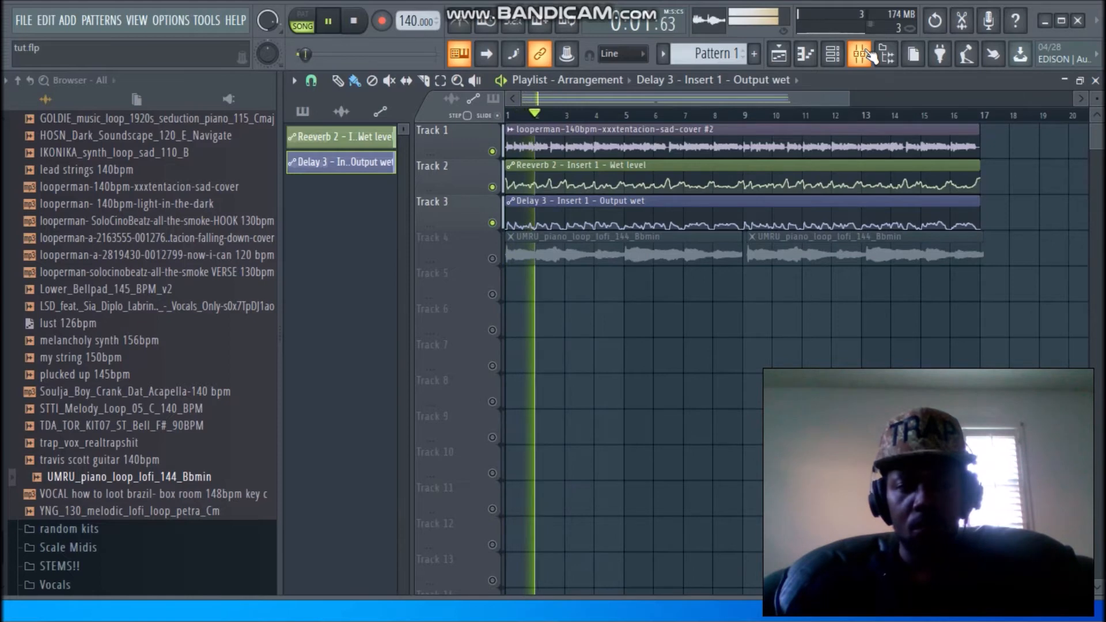
key("space")
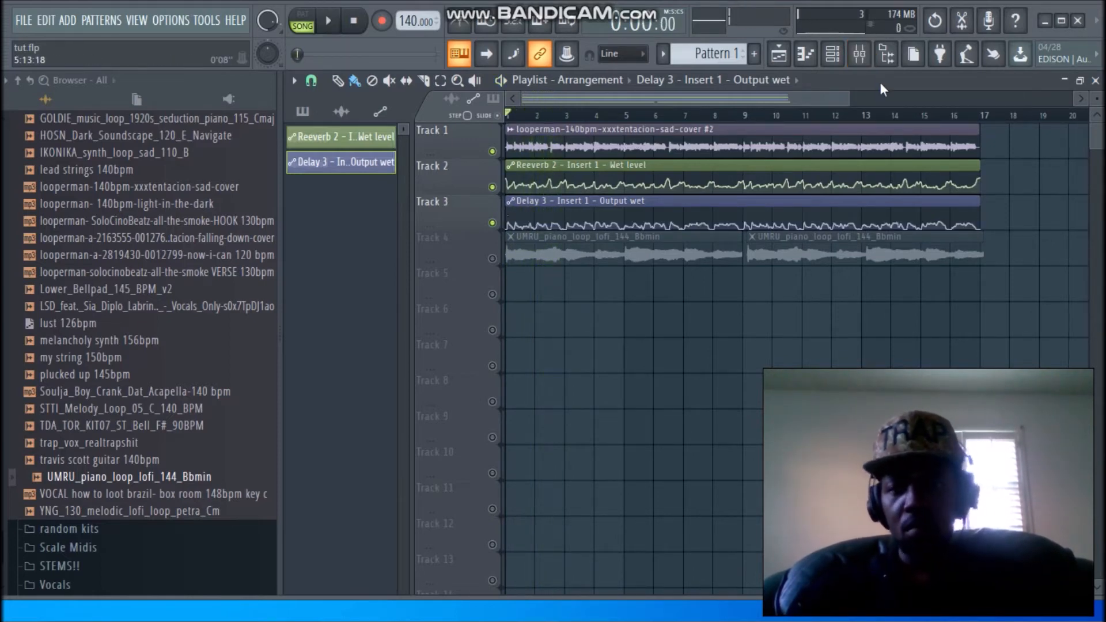
Re-enable Fruity Reeverb 2 on Insert 1 and audition the vocal loop with reverb and delay together
left_click(869, 63)
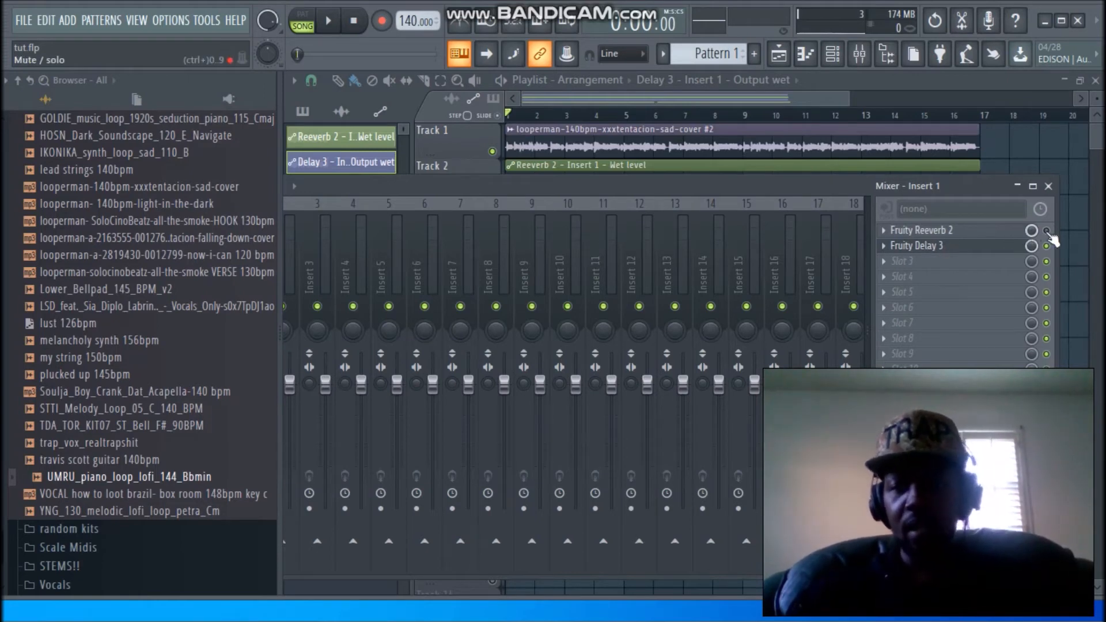
left_click(783, 95)
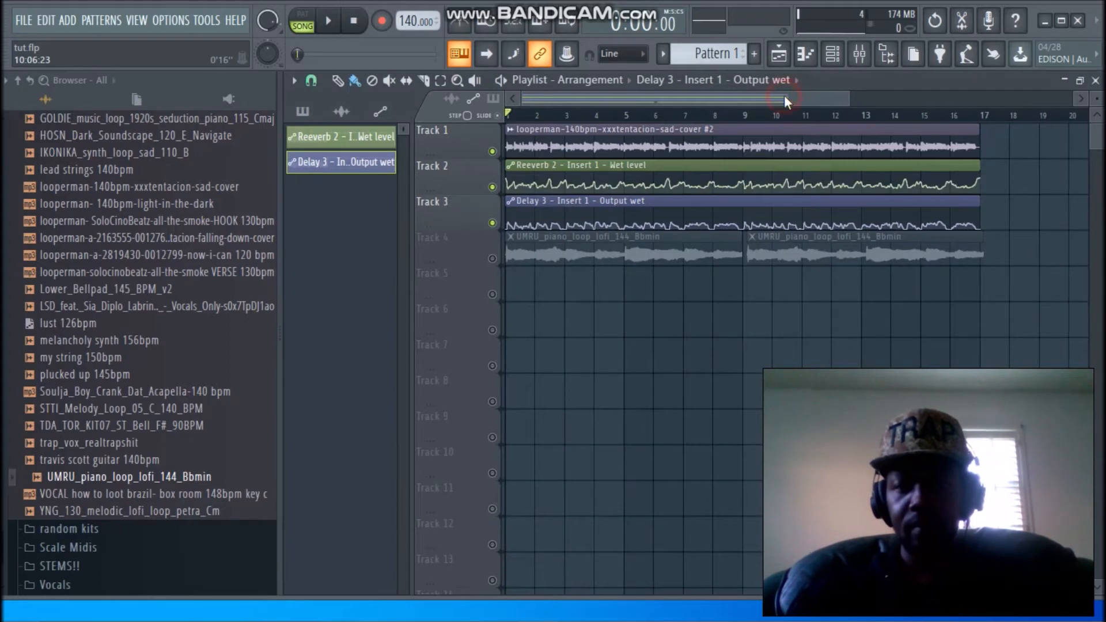
key("space")
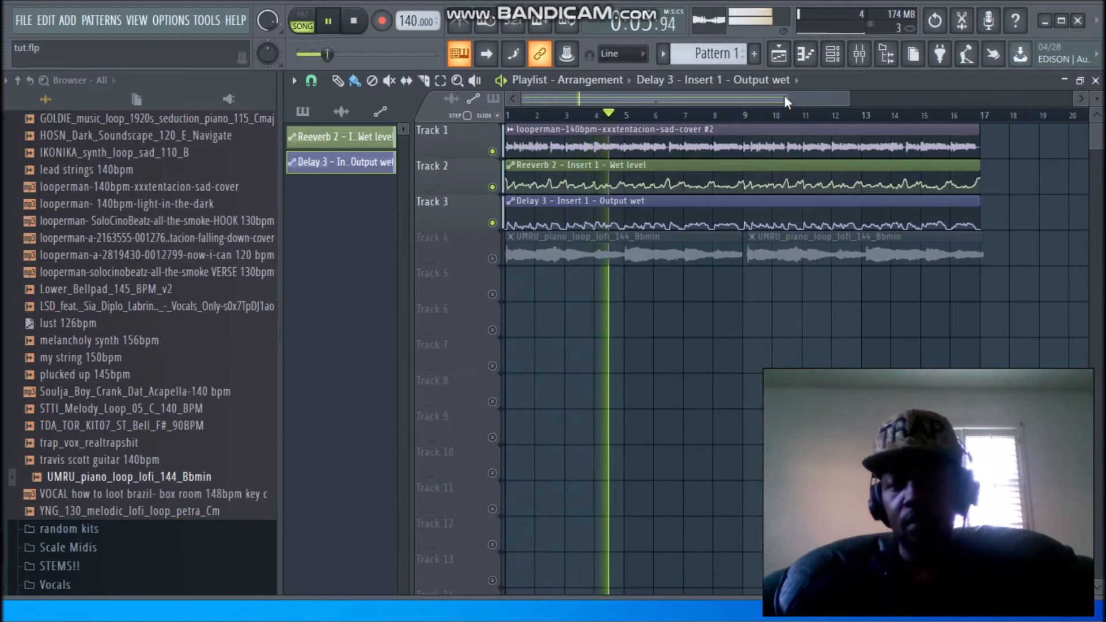
key("space")
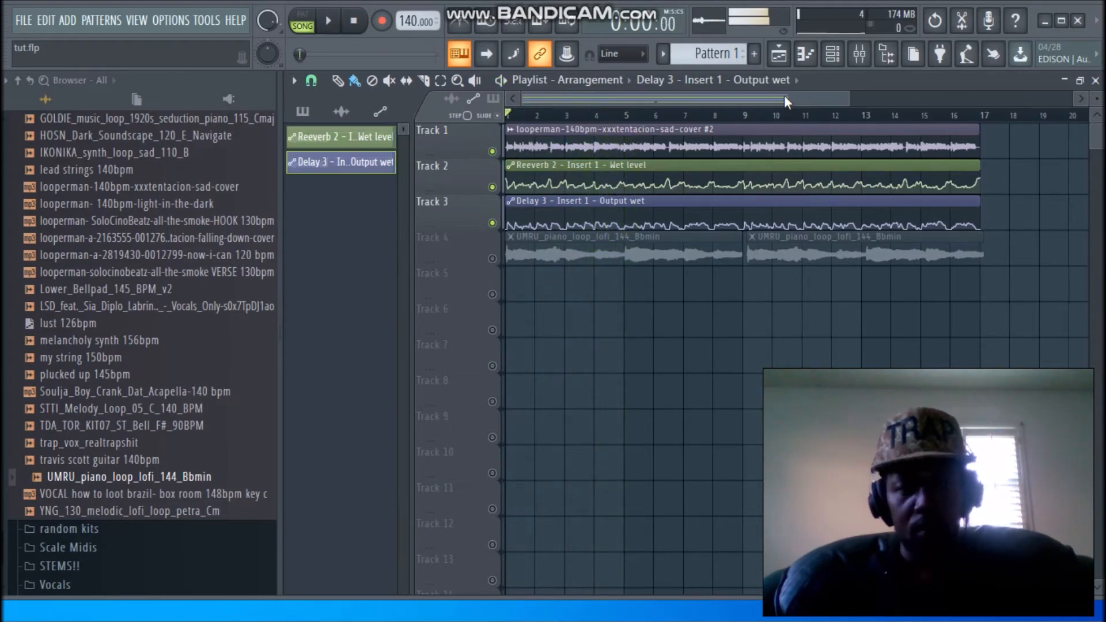
Scale the levels of the reverb wet level automation clip on Track 2 with the same reduced Multiply and Offset settings
right_click(511, 173)
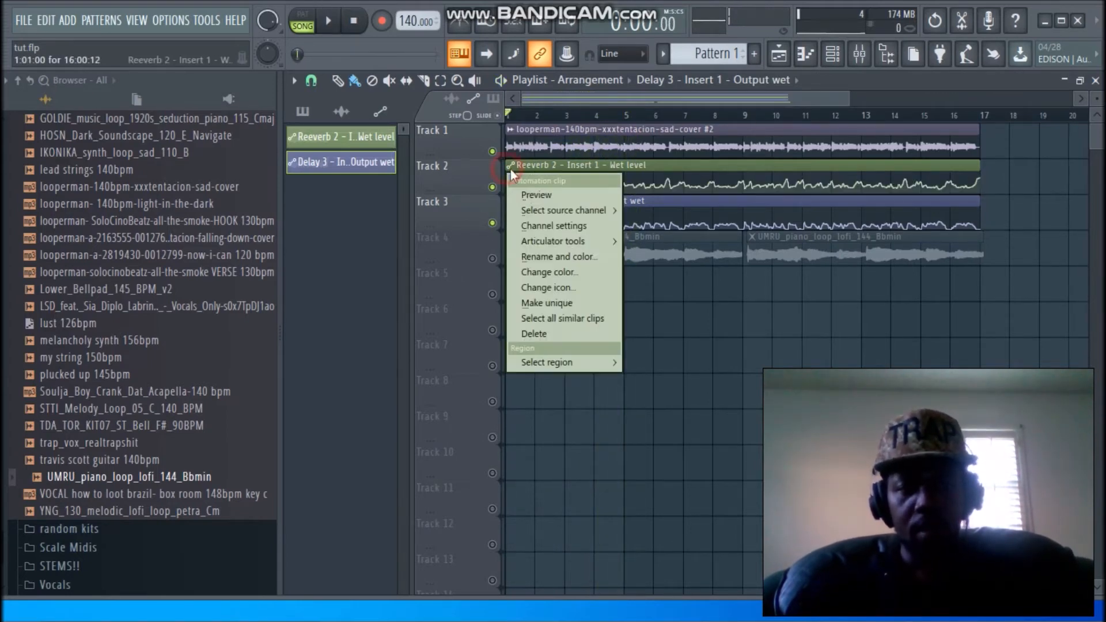
mouse_move(582, 246)
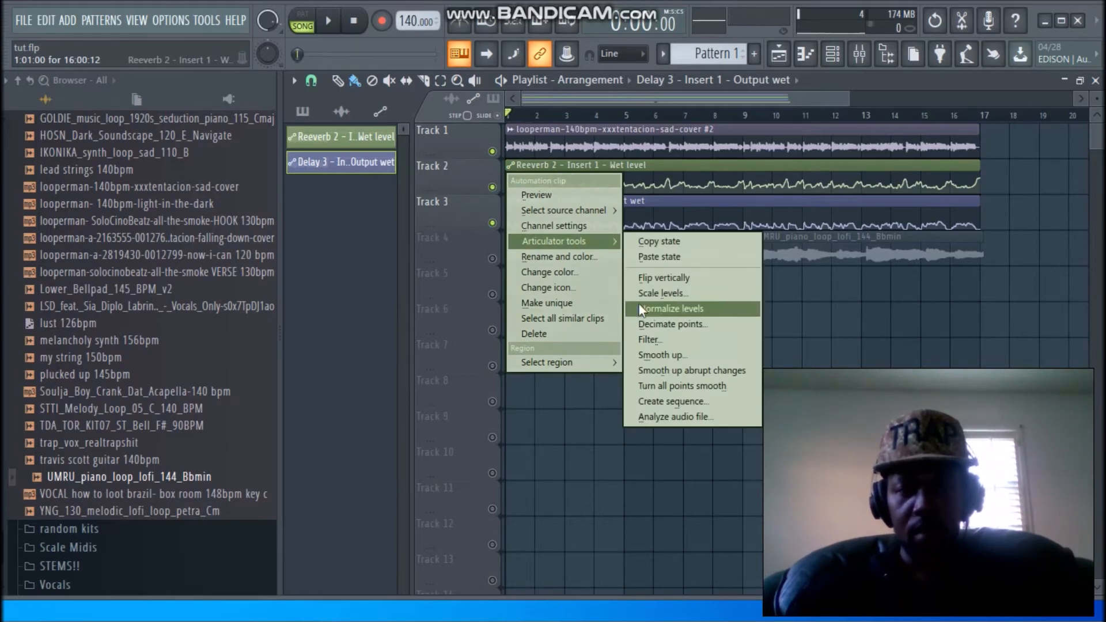
left_click(658, 293)
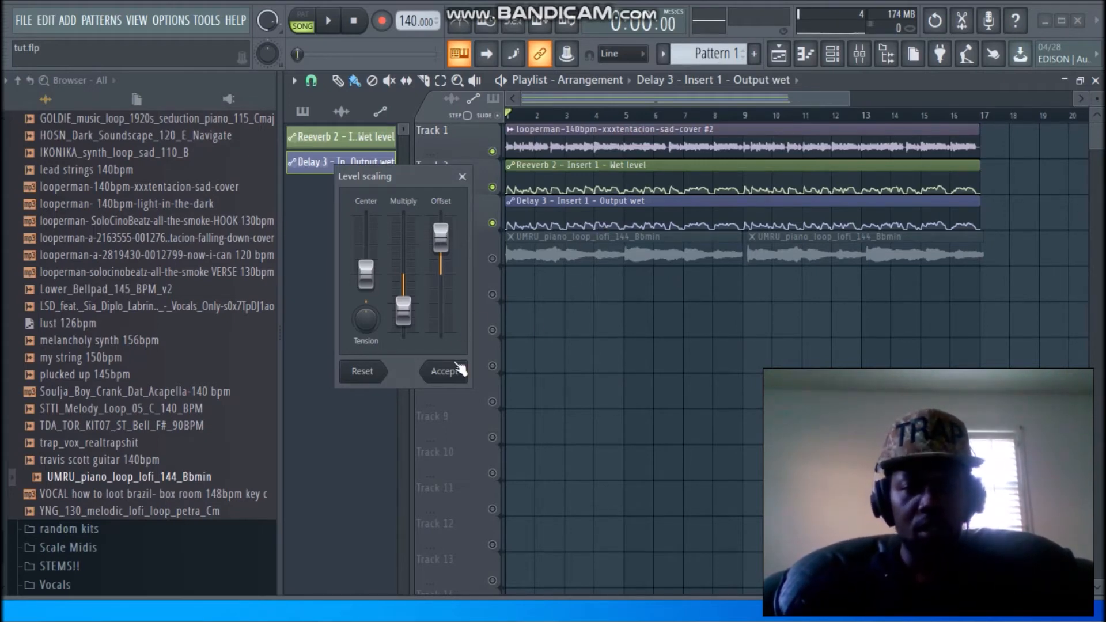
left_click(455, 364)
Play the song to audition the vocal loop with both rescaled wet automations, and bring up the mixer
key("space")
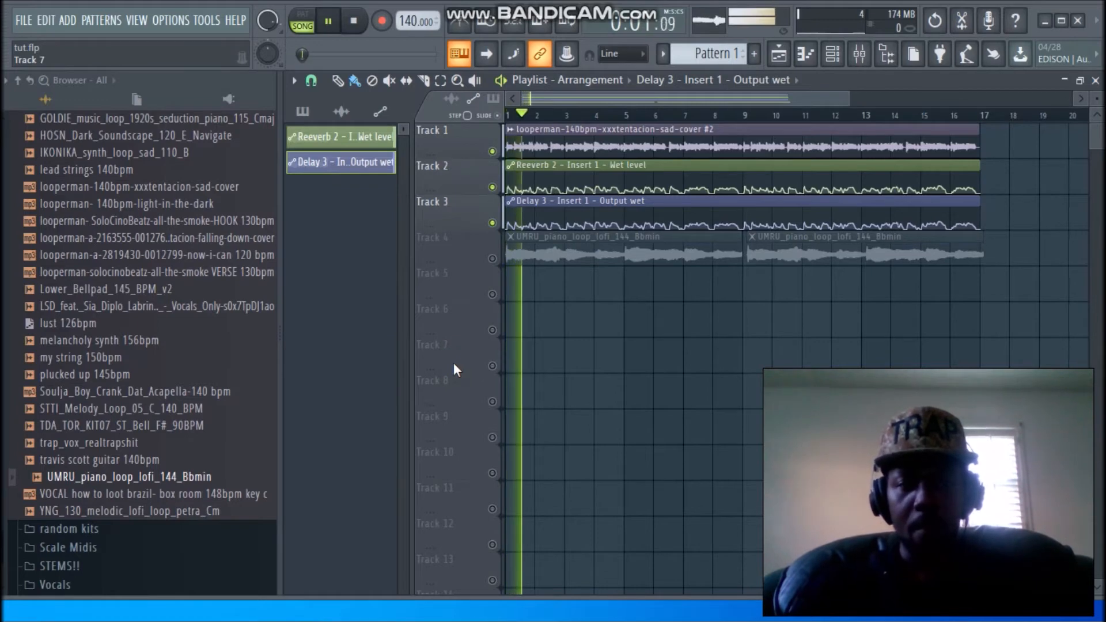
key("space")
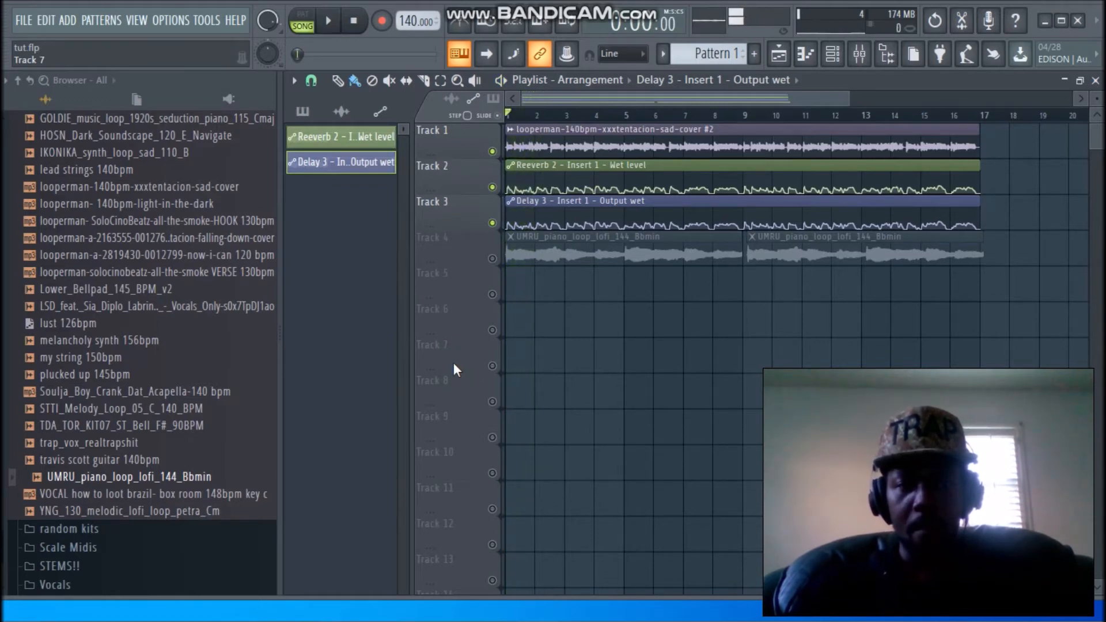
key("space")
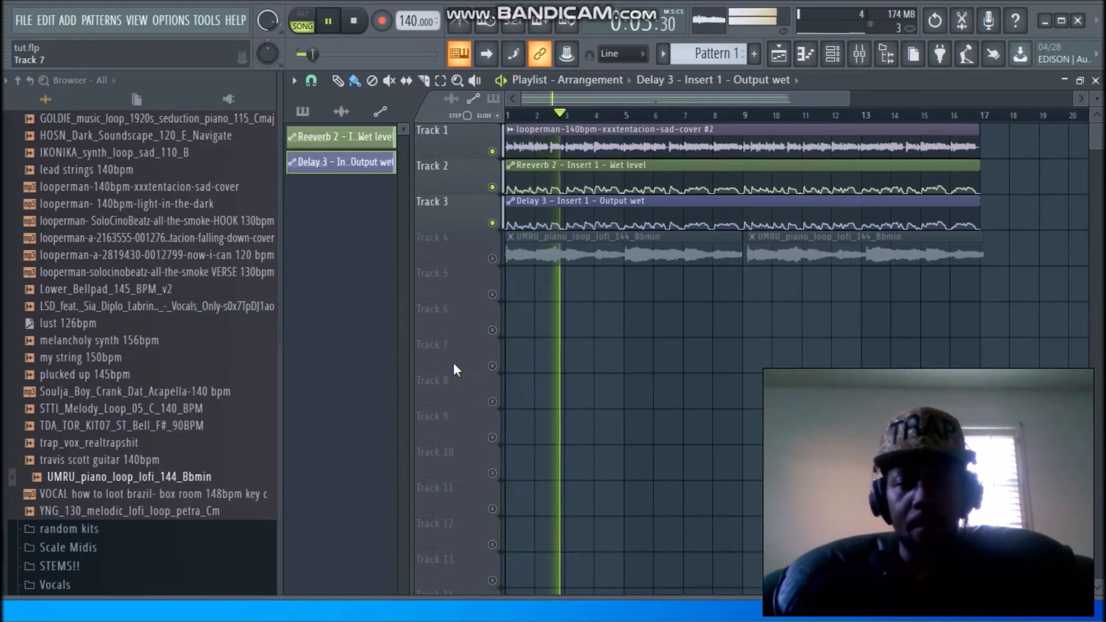
left_click(859, 55)
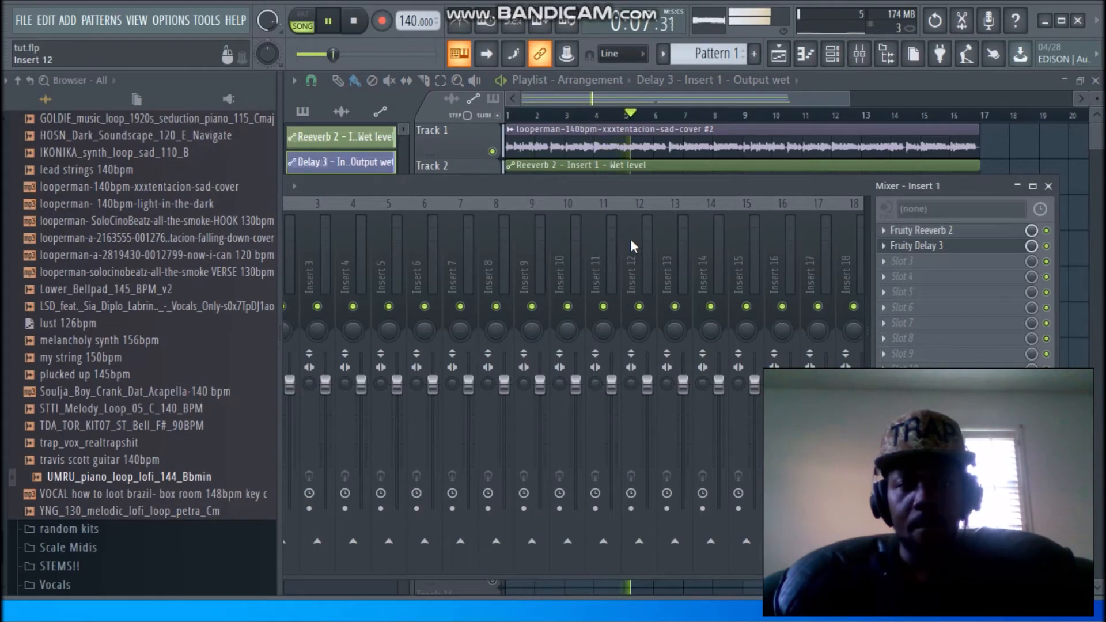
key("space")
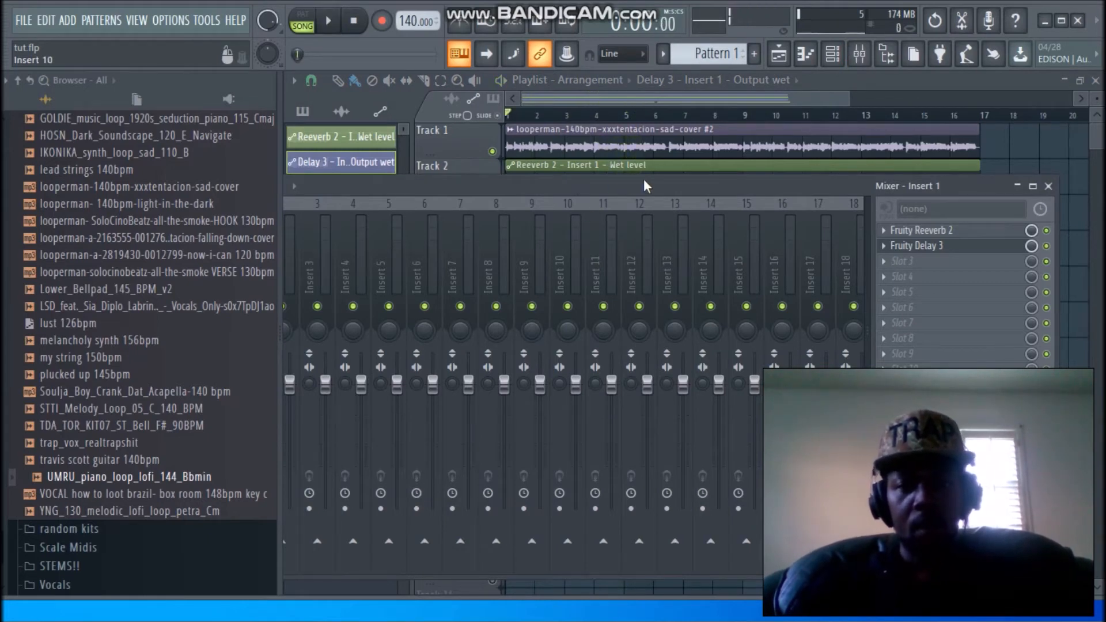
Bring Insert 1 into view in the mixer, bypass all its effects and play the dry vocal loop for comparison
double_click(650, 181)
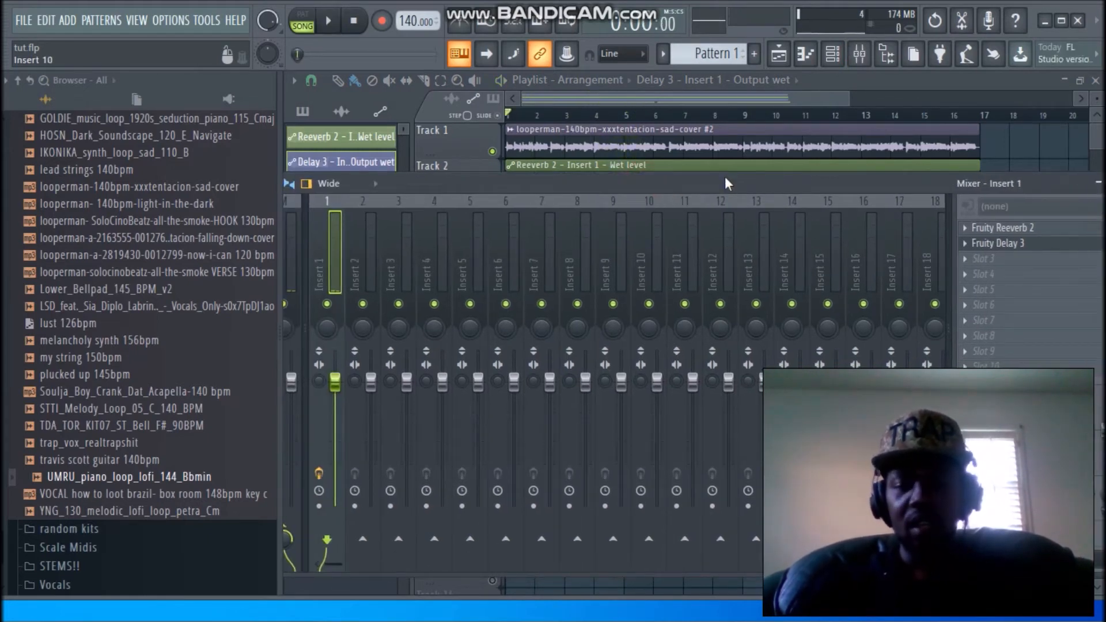
left_click(319, 474)
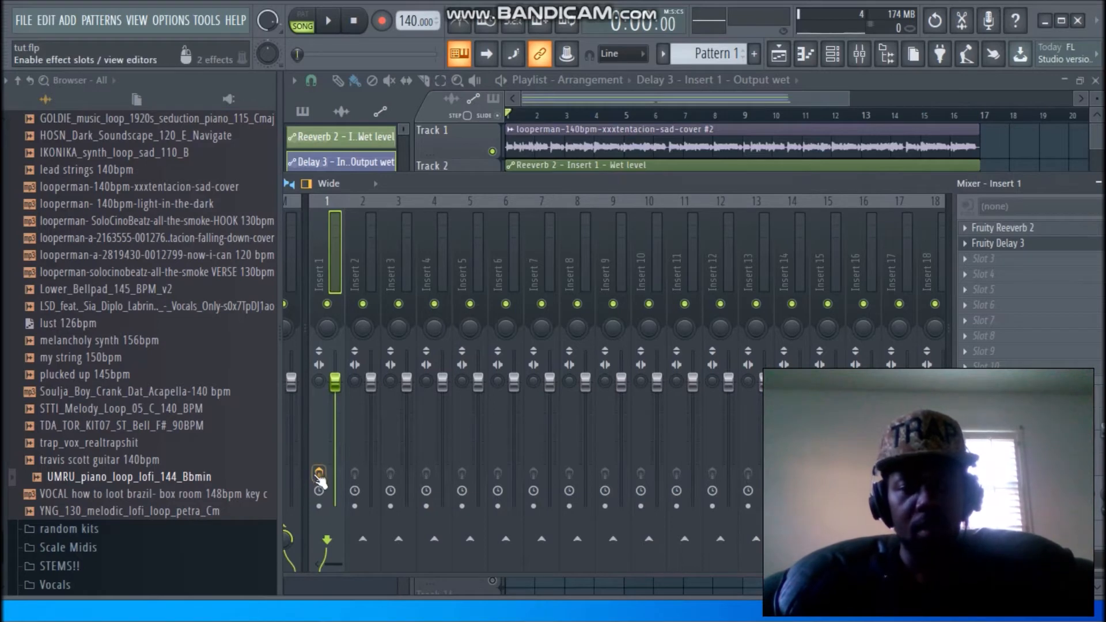
key("space")
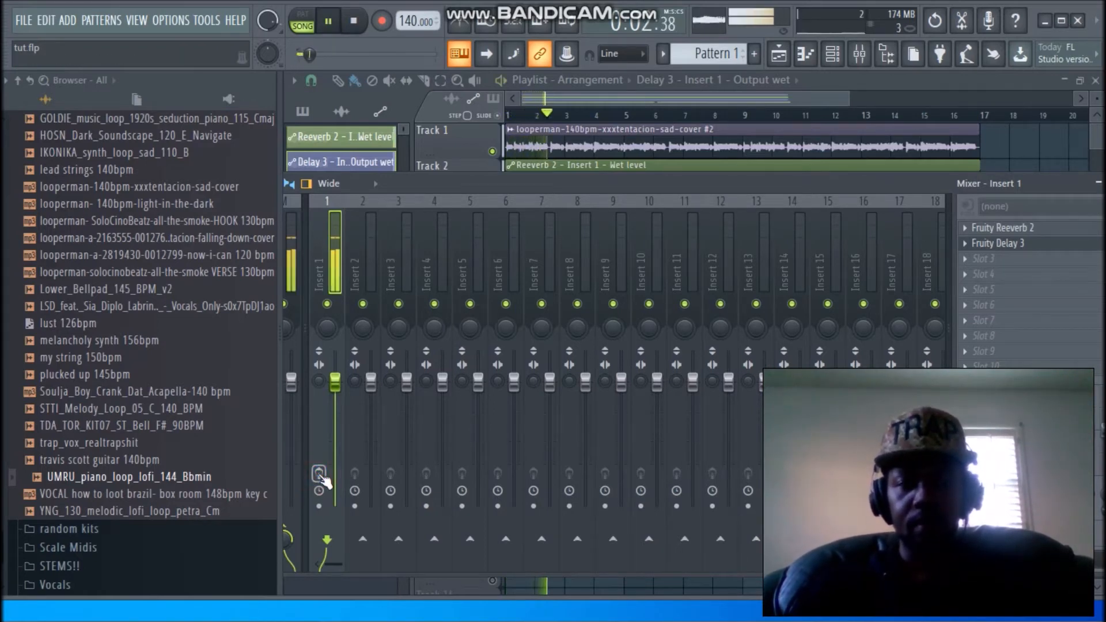
key("space")
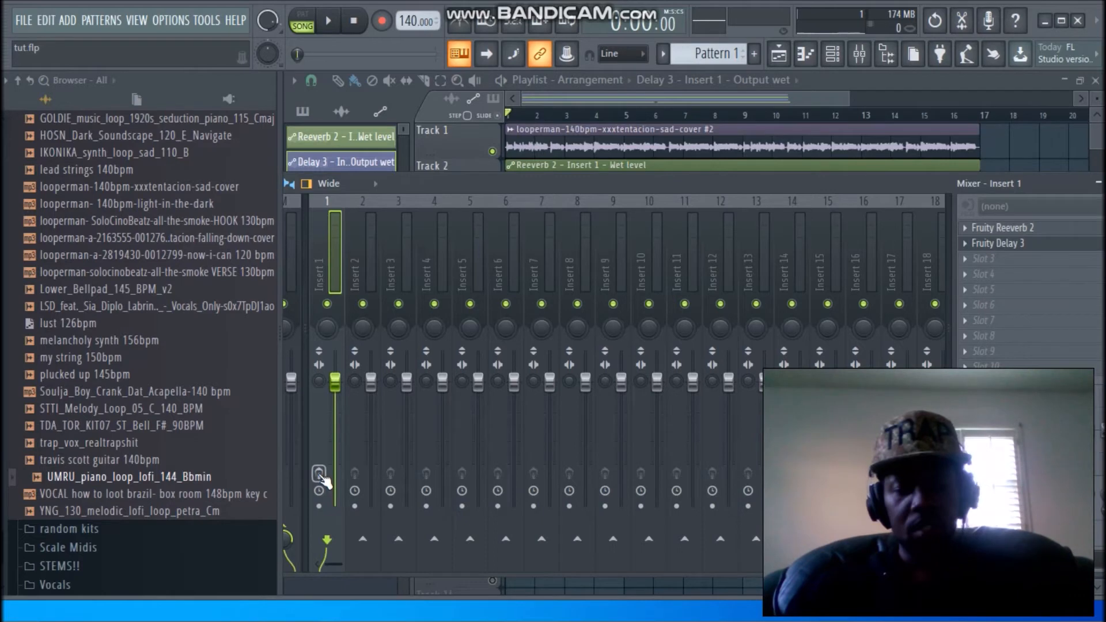
Turn Insert 1's effects back on, play the processed vocal loop for comparison and show the mixer's effect slots
key("space")
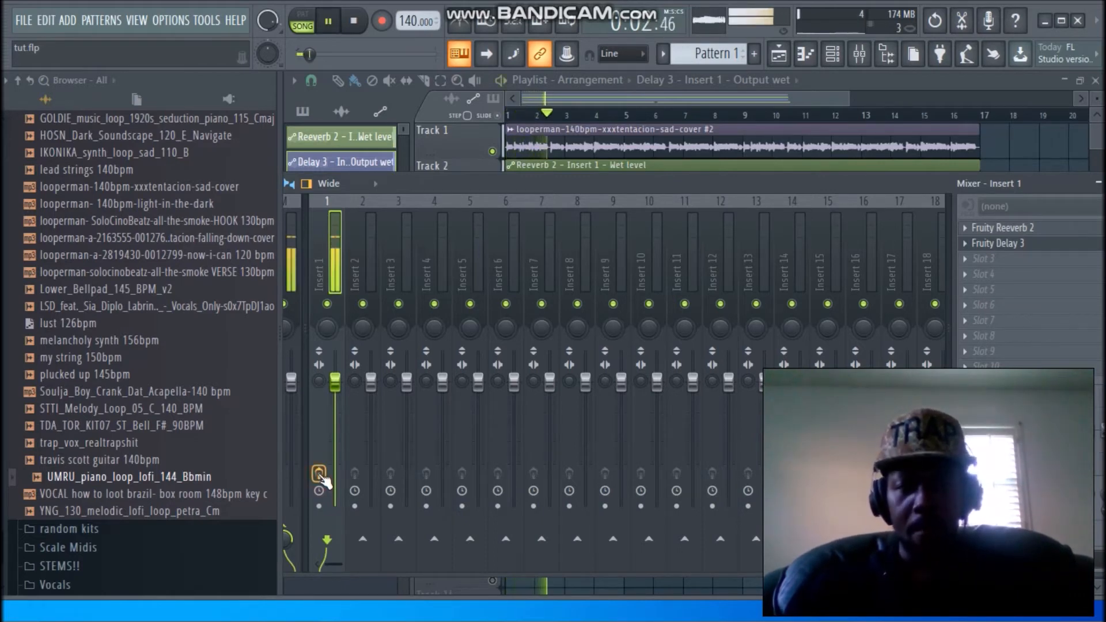
double_click(1041, 190)
key("space")
key("space")
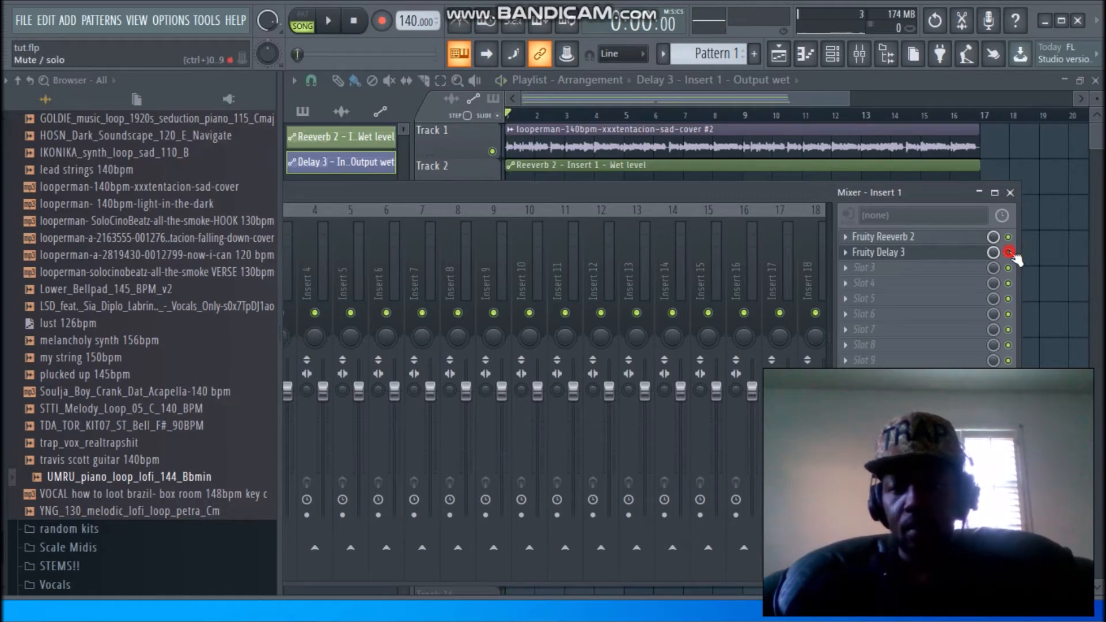
mouse_move(944, 620)
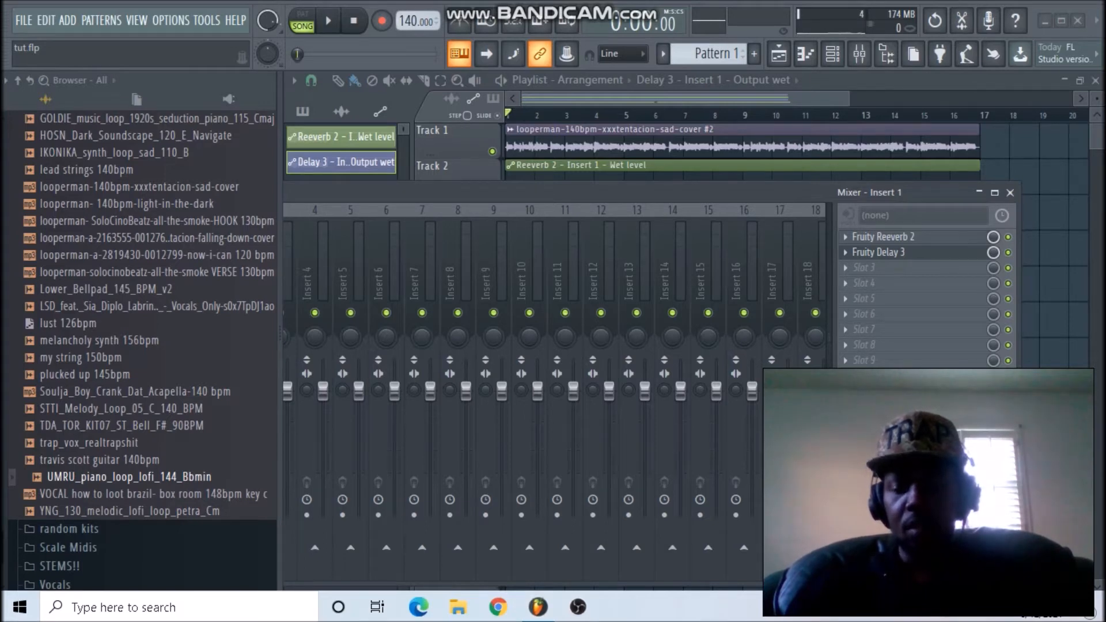
left_click(944, 605)
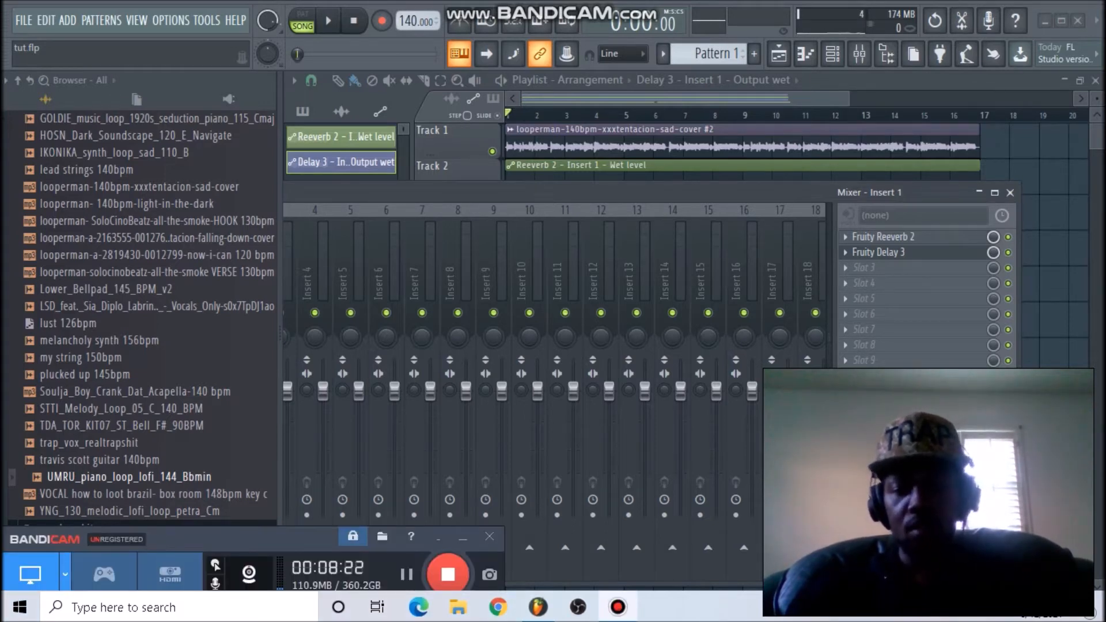
left_click(437, 534)
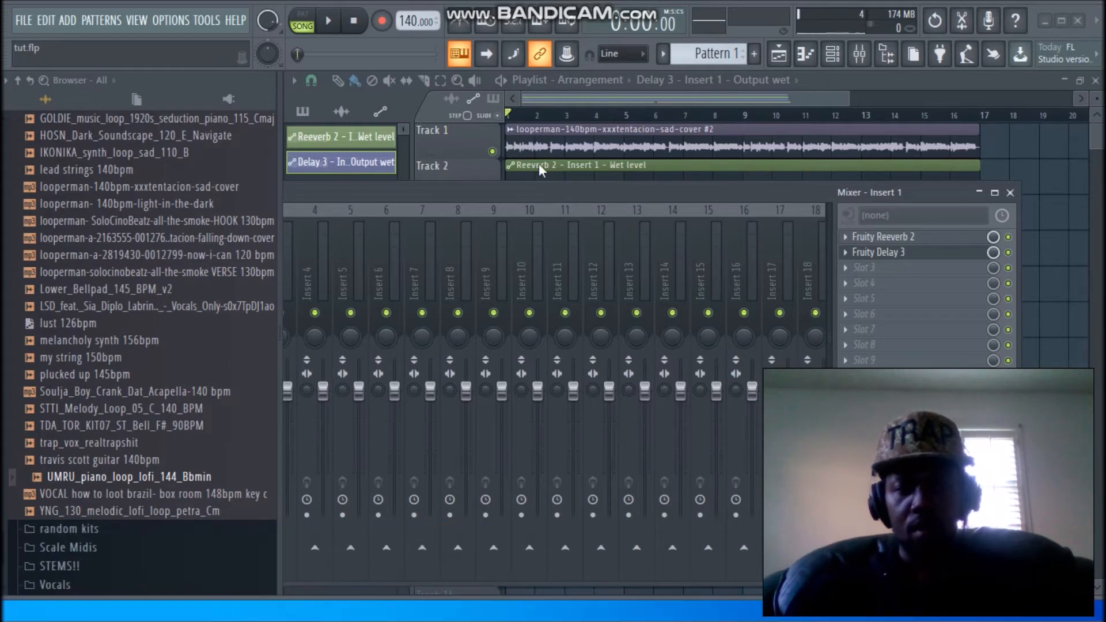
Bring the playlist back in front of the mixer and solo Track 4 with the piano loop
left_click(586, 95)
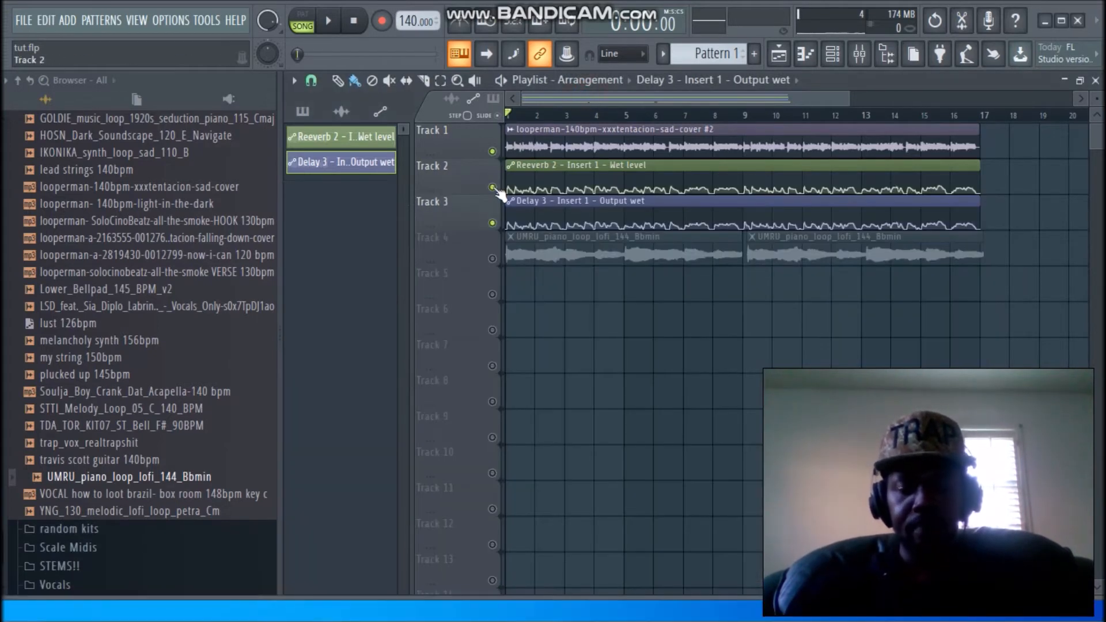
right_click(497, 258)
right_click(492, 258)
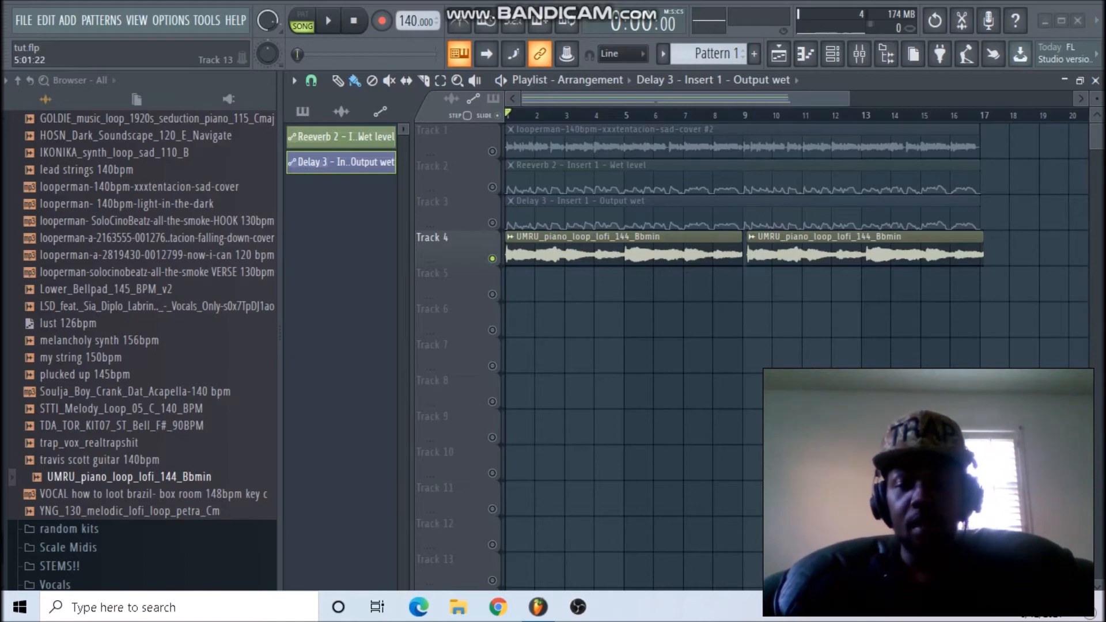
Check the channel settings of the first piano loop clip on Track 4, including its mixer track
left_click(578, 606)
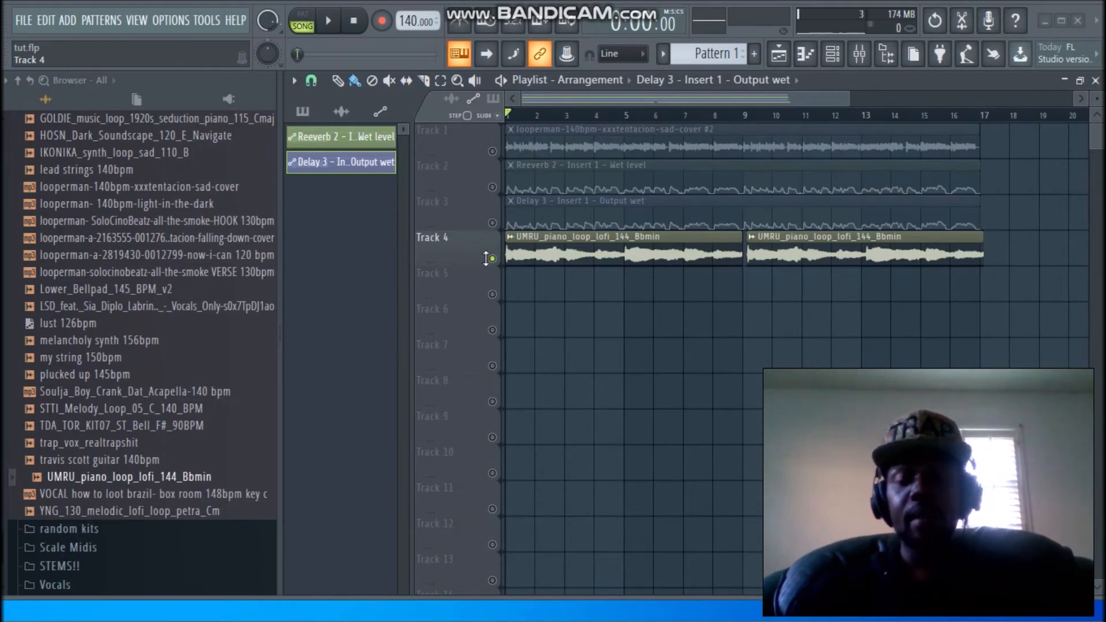
left_click(547, 245)
double_click(547, 246)
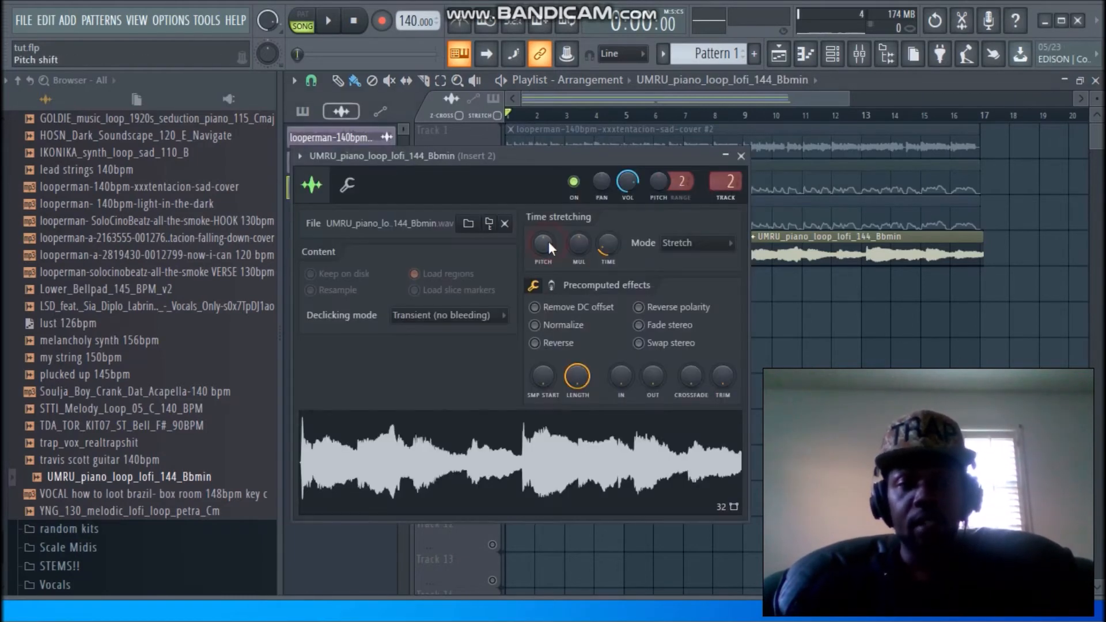
left_click(741, 156)
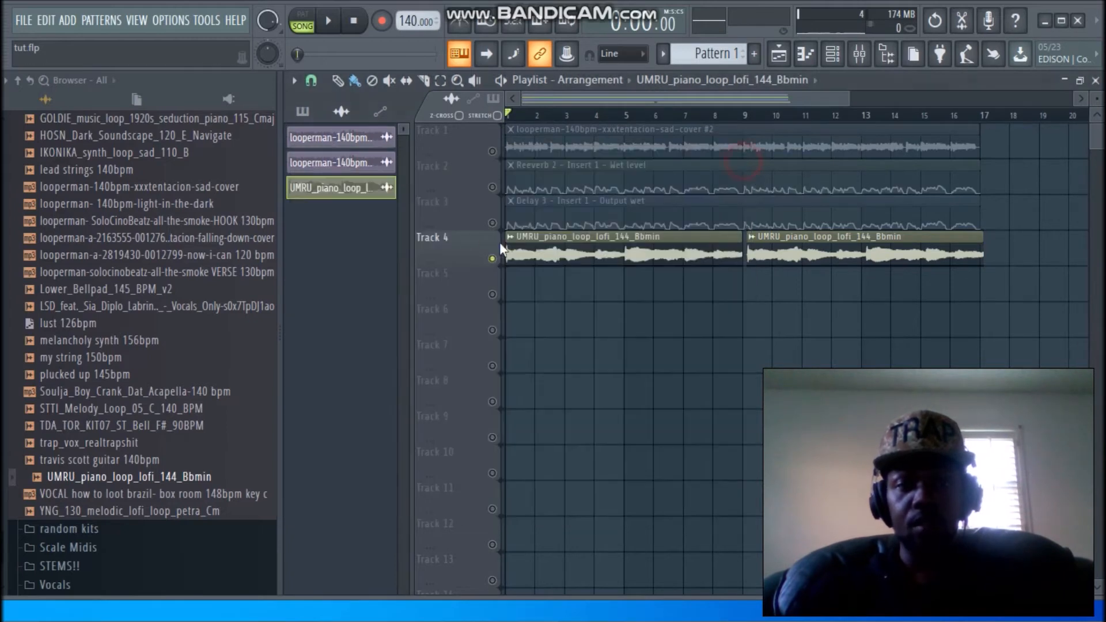
Audition the piano loop and delete its second clip from Track 4, starting at bar 9
key("space")
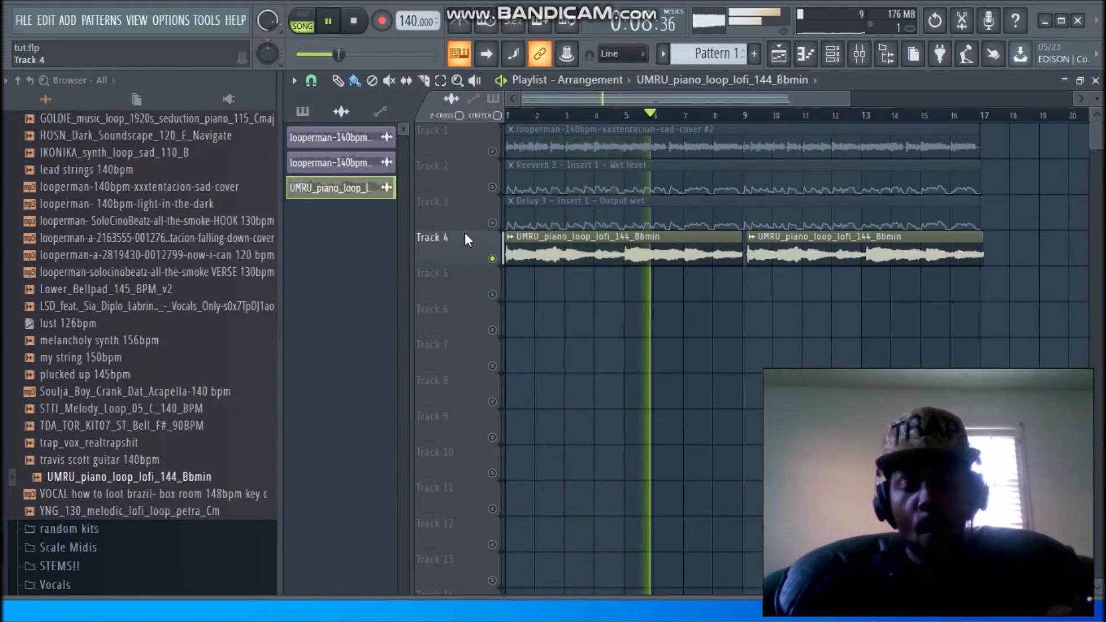
right_click(805, 245)
key("space")
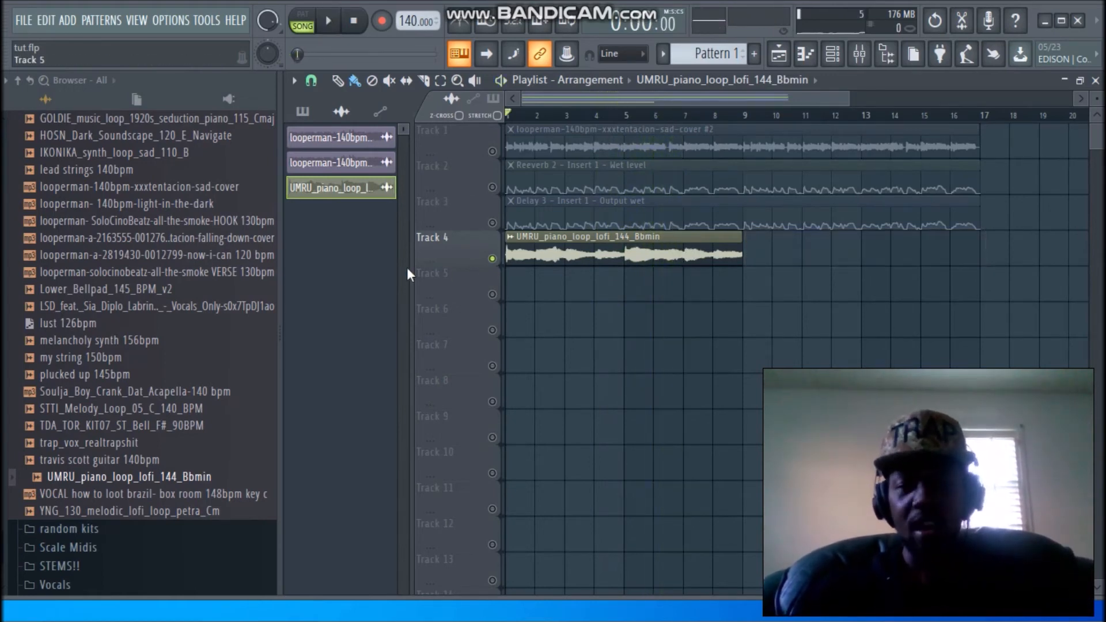
Check the remaining piano clip's mixer routing and load Fruity Reeverb 2 into the first effect slot of Insert 2
double_click(543, 237)
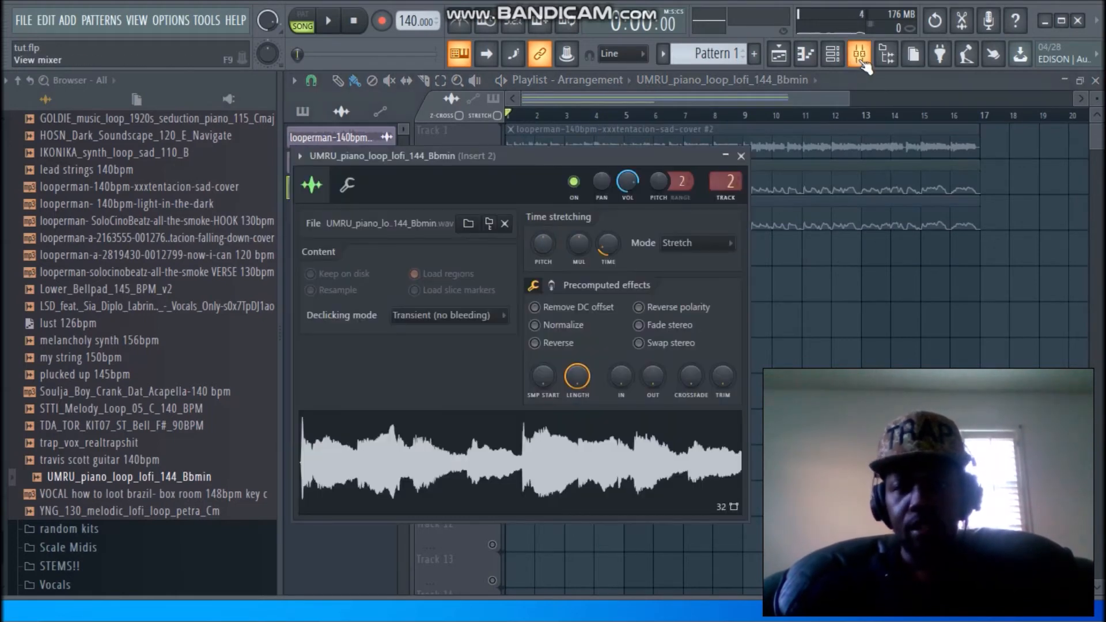
left_click(740, 156)
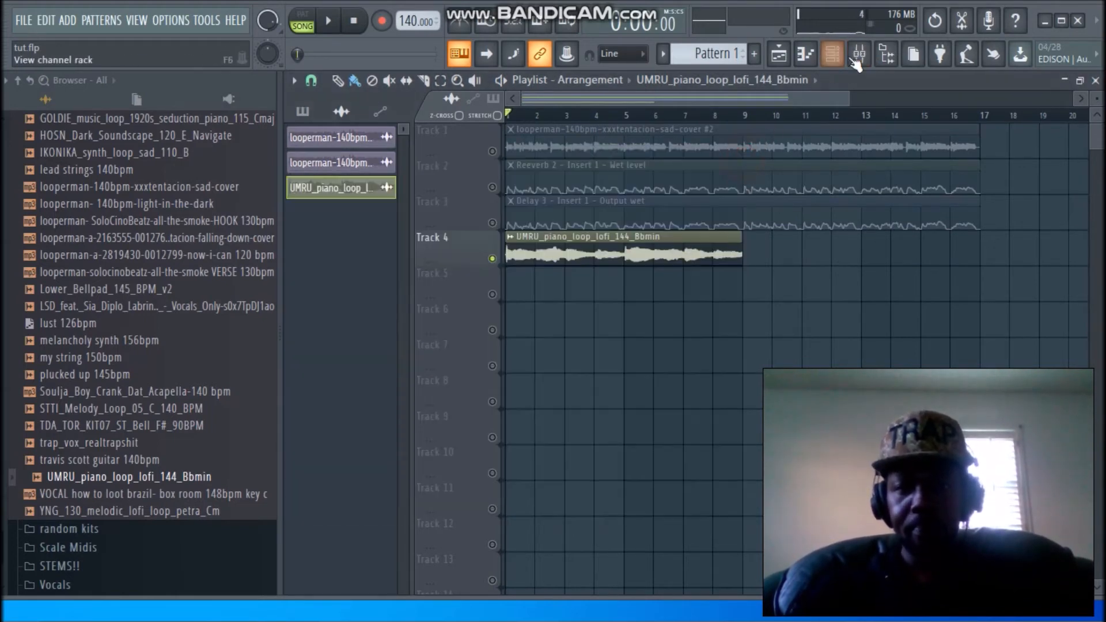
left_click(859, 54)
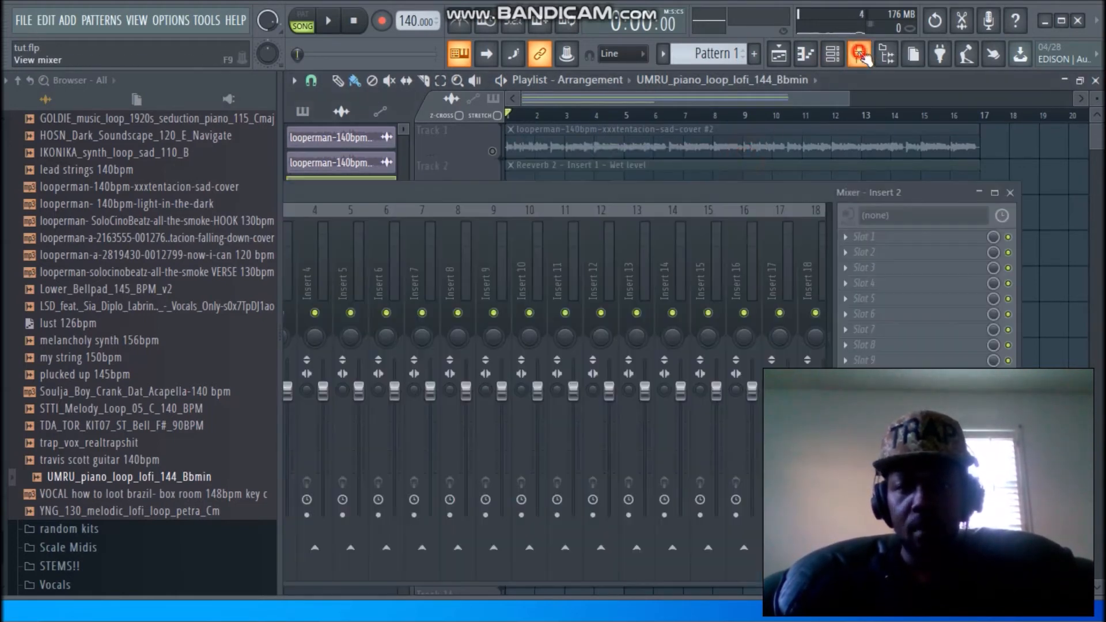
left_click(855, 237)
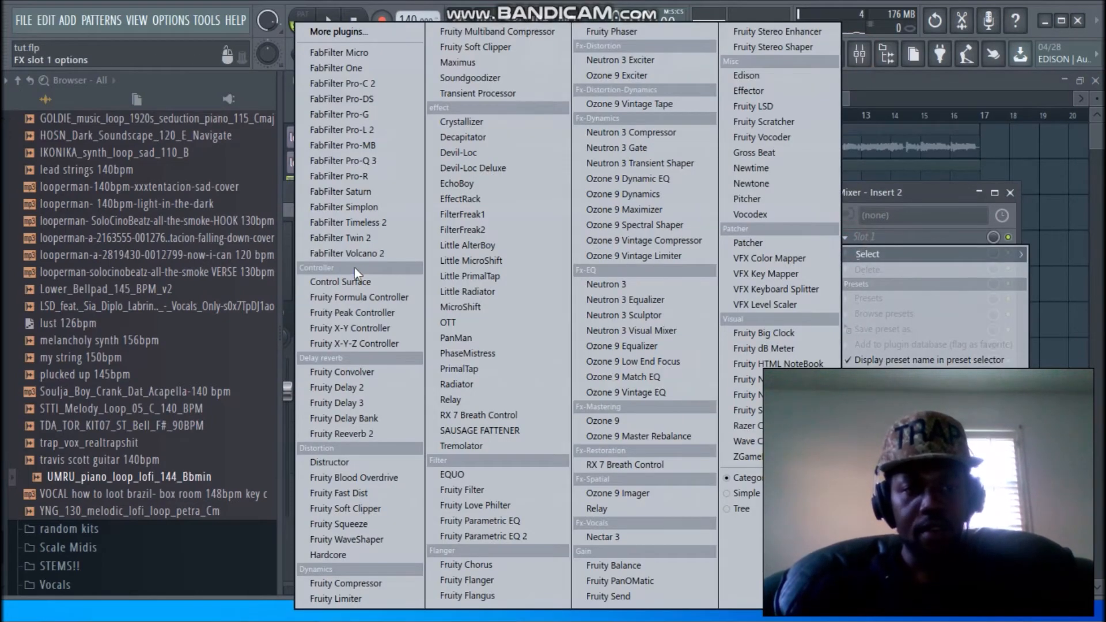
left_click(377, 431)
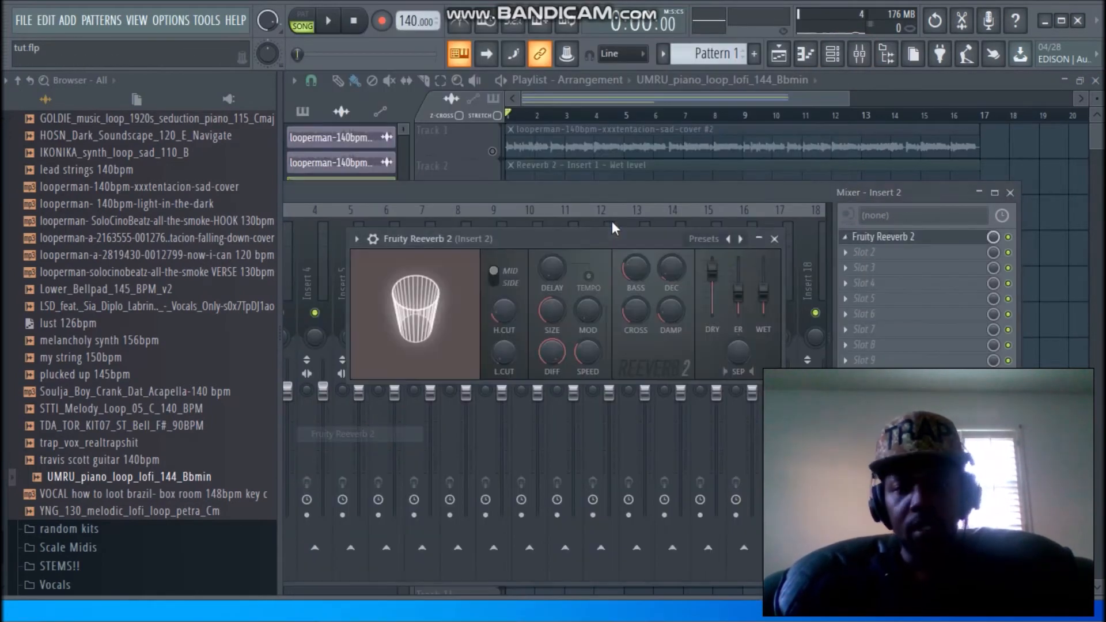
Apply the Large Hall preset to the Insert 2 reverb, adjust its high and low cut and enlarge the room size
left_click(726, 240)
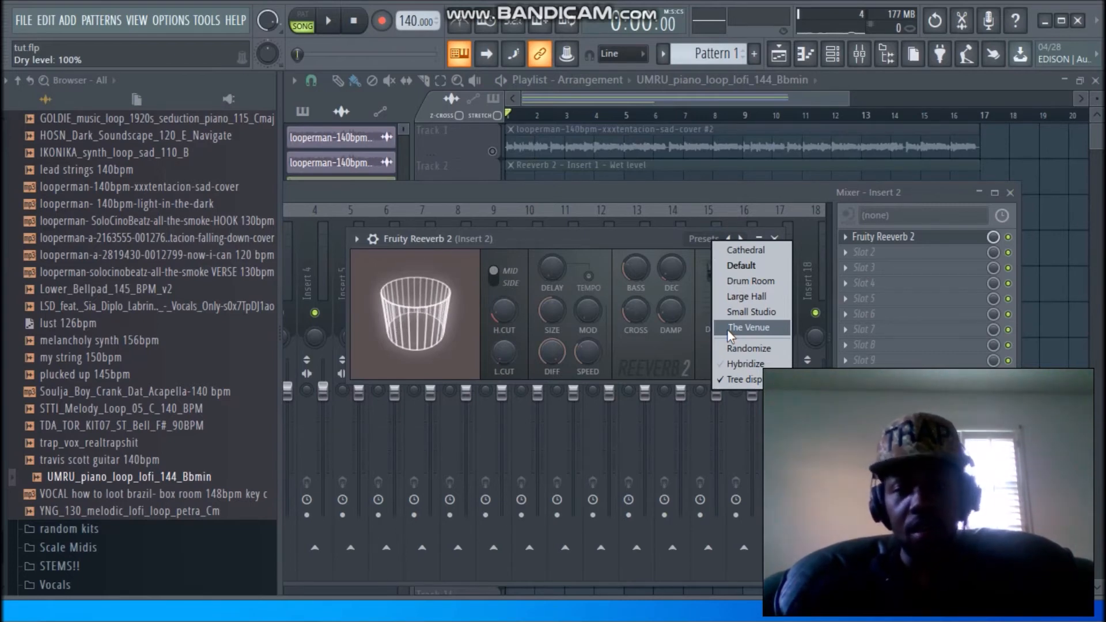
left_click(743, 296)
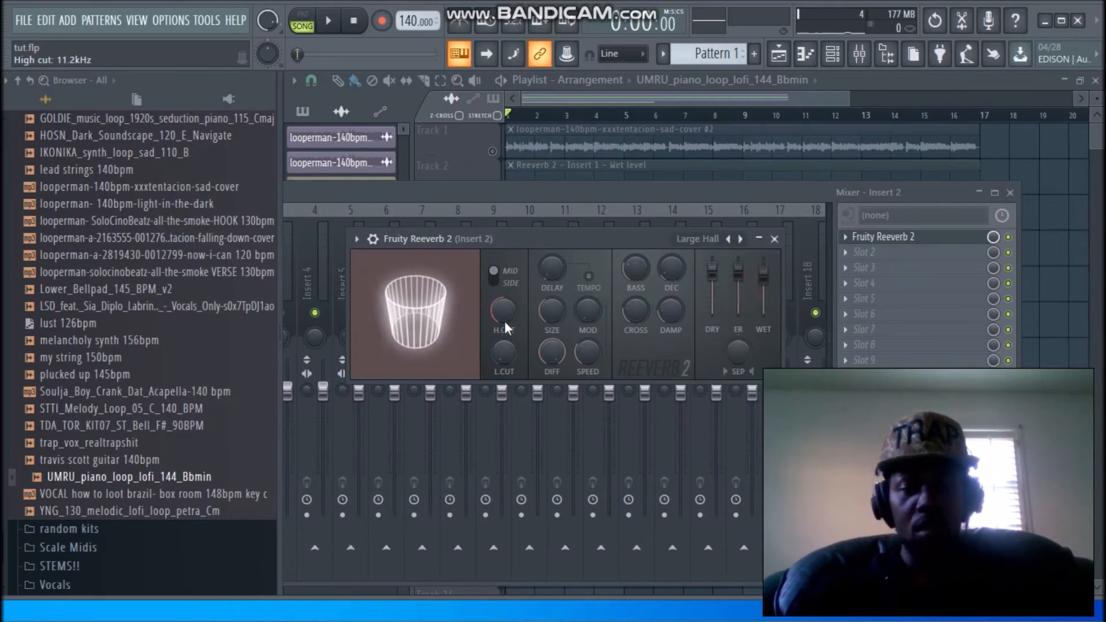
left_click_drag(505, 318, 505, 316)
left_click_drag(504, 360, 504, 346)
left_click_drag(551, 305, 551, 265)
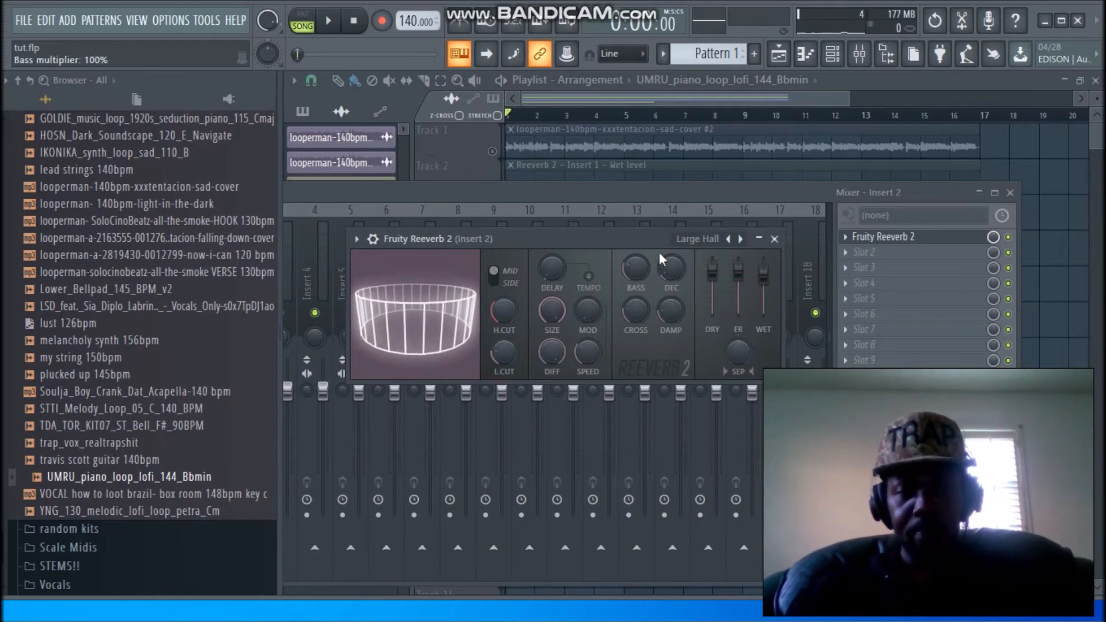
Create an automation clip for the Insert 2 reverb's wet level and unmute it on Track 5
right_click(766, 277)
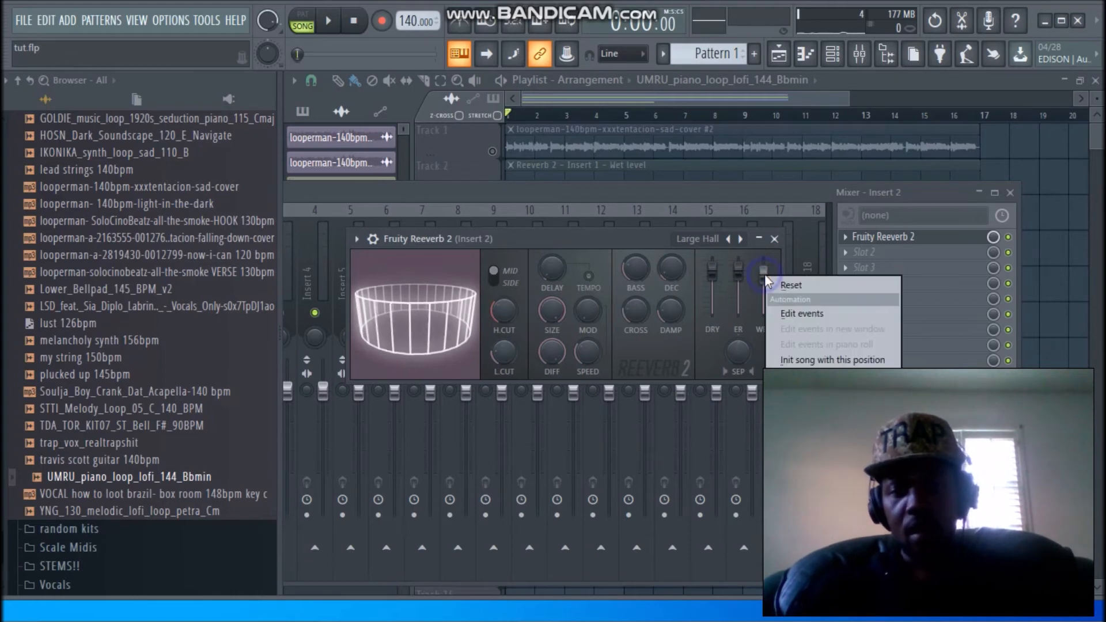
left_click(818, 375)
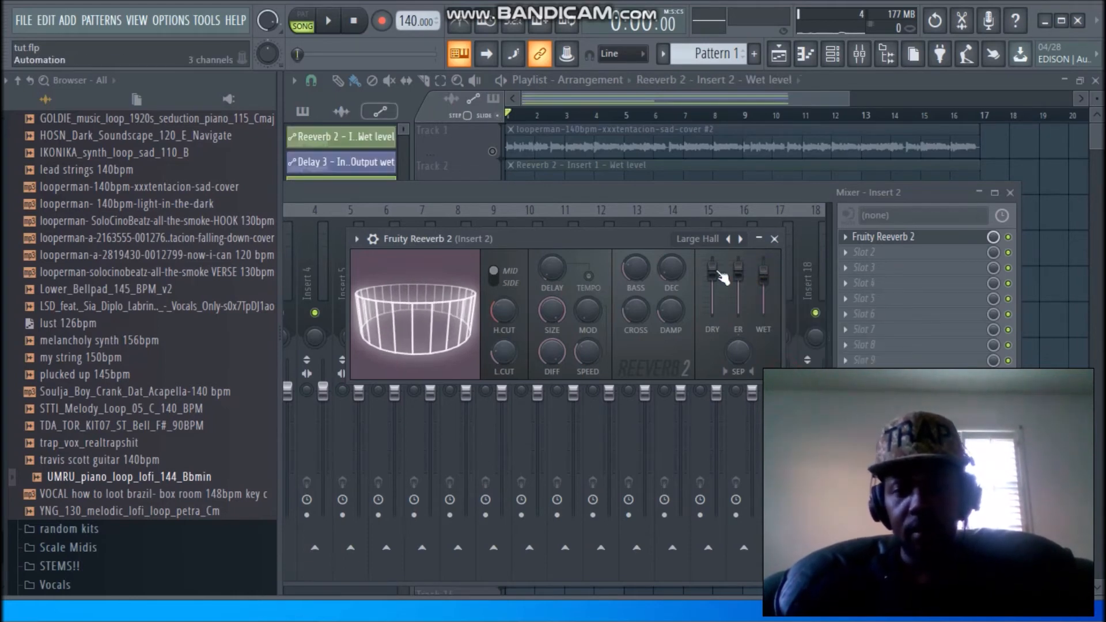
left_click(663, 107)
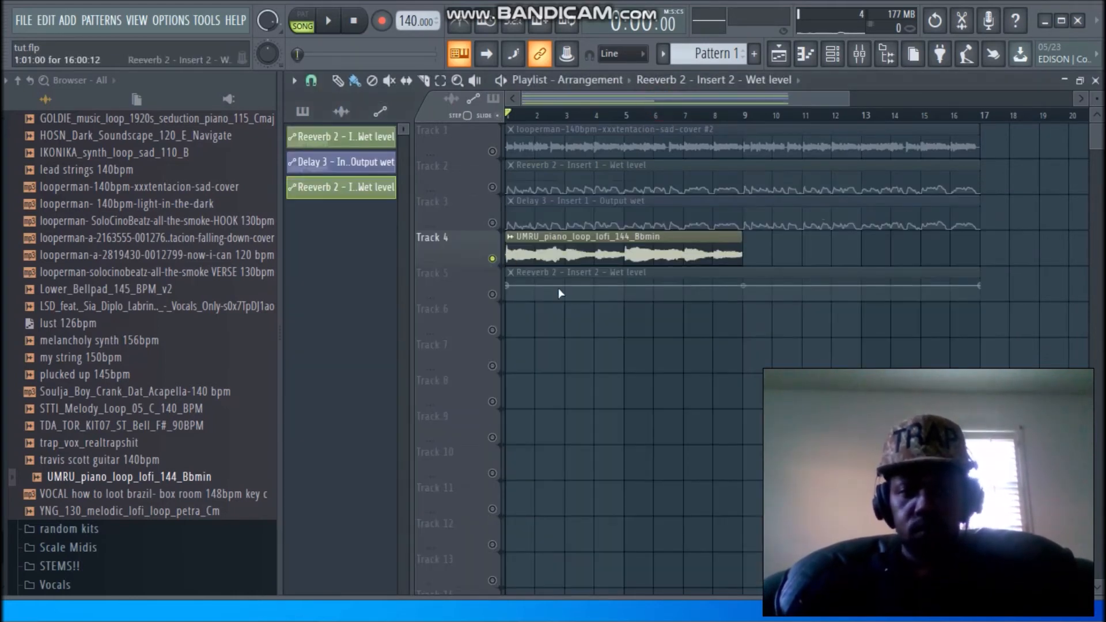
left_click(719, 253)
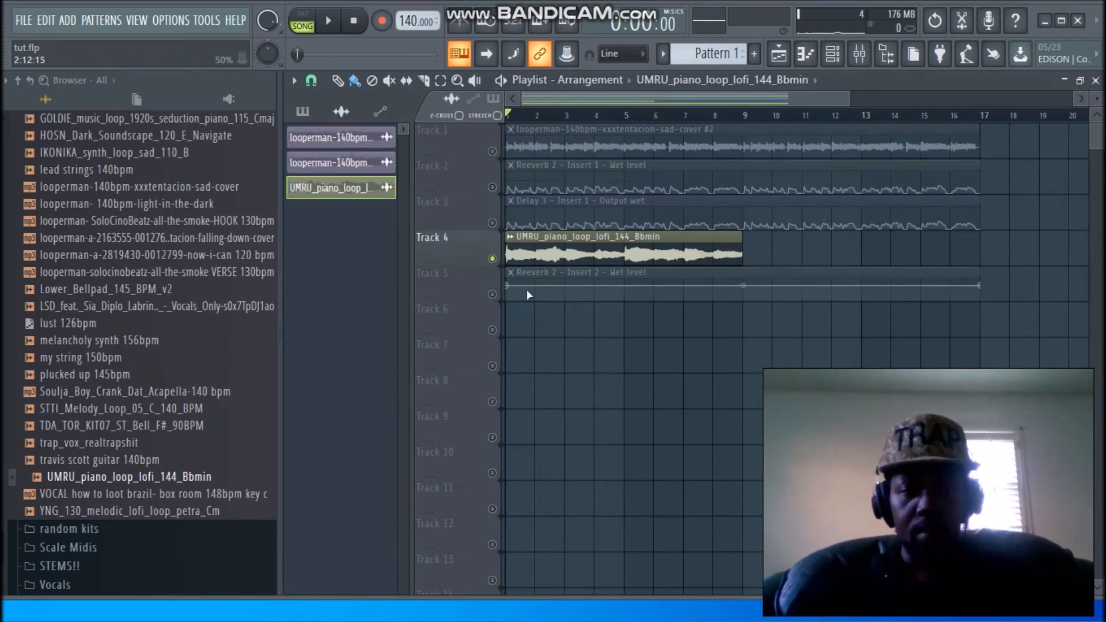
left_click(488, 285)
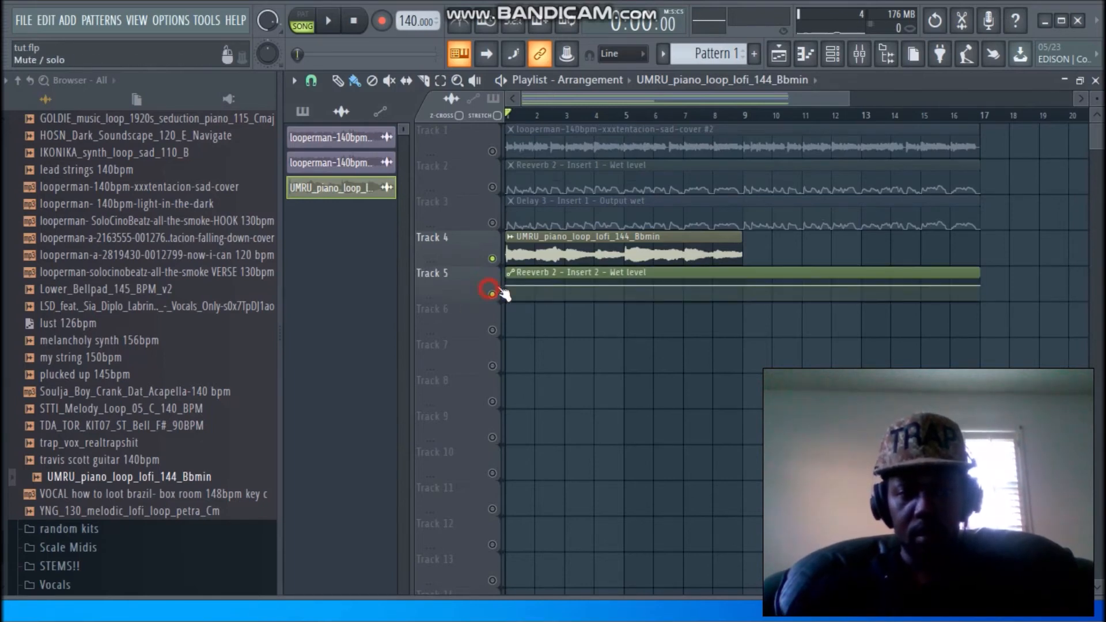
Shape the Track 5 reverb wet level automation by analyzing the piano loop's audio file
left_click(509, 272)
mouse_move(587, 349)
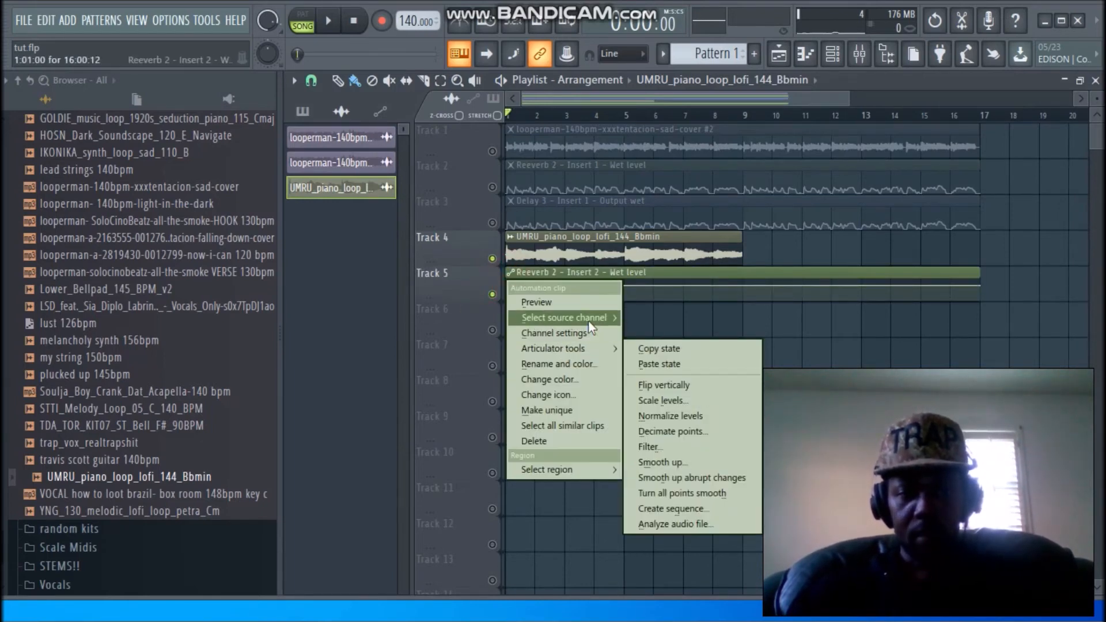
left_click(675, 524)
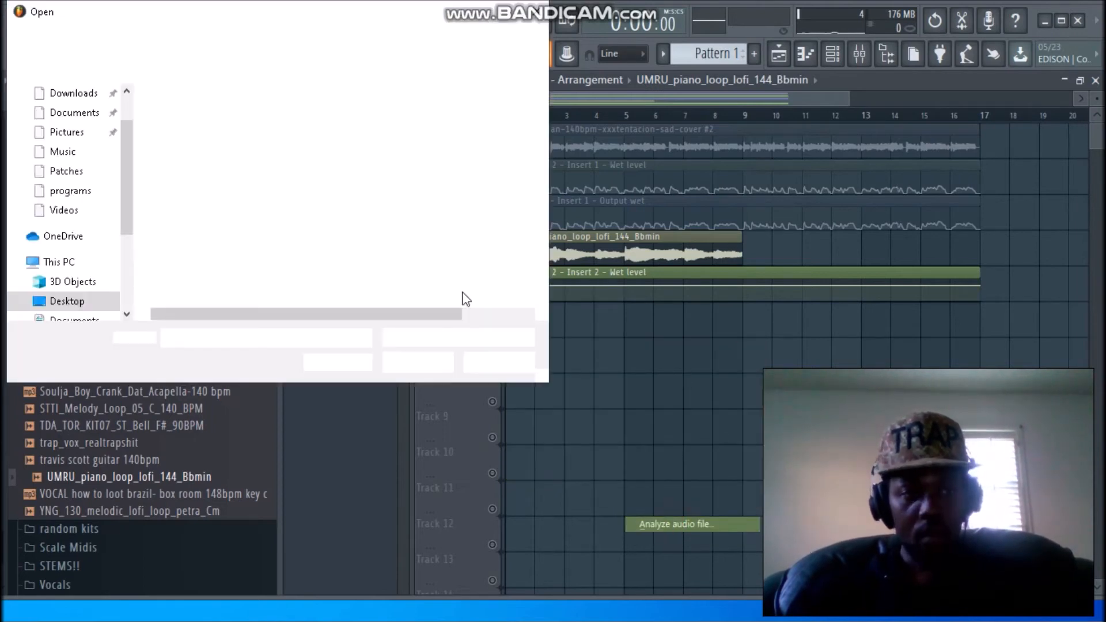
double_click(237, 186)
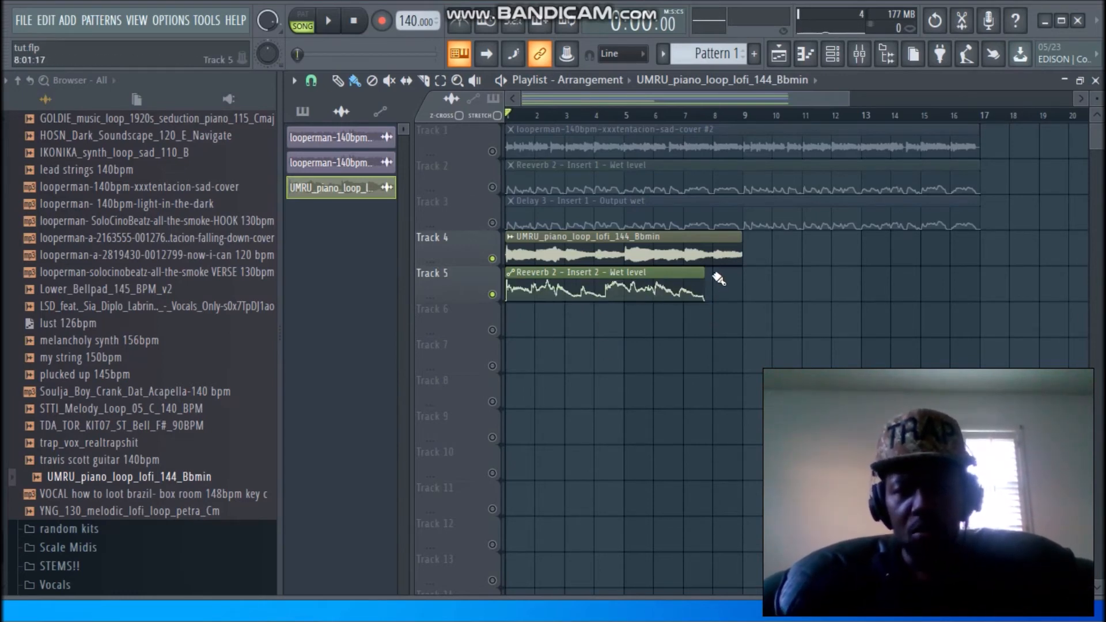
Time-stretch the Track 5 automation clip to match the piano loop's length, ending at bar 9
double_click(650, 272)
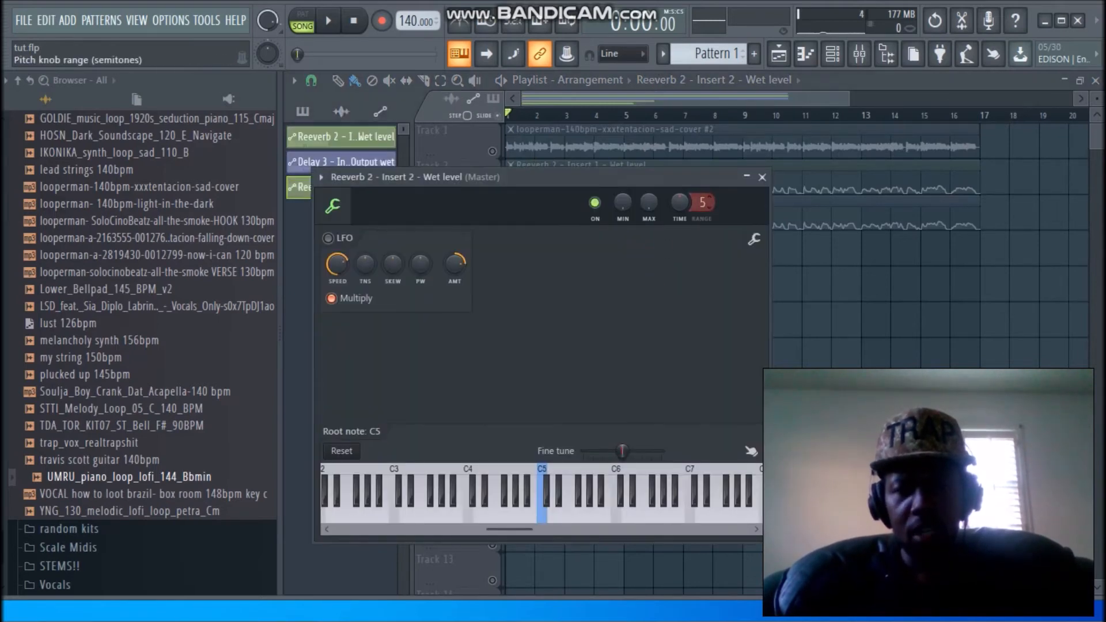
left_click_drag(675, 181, 679, 359)
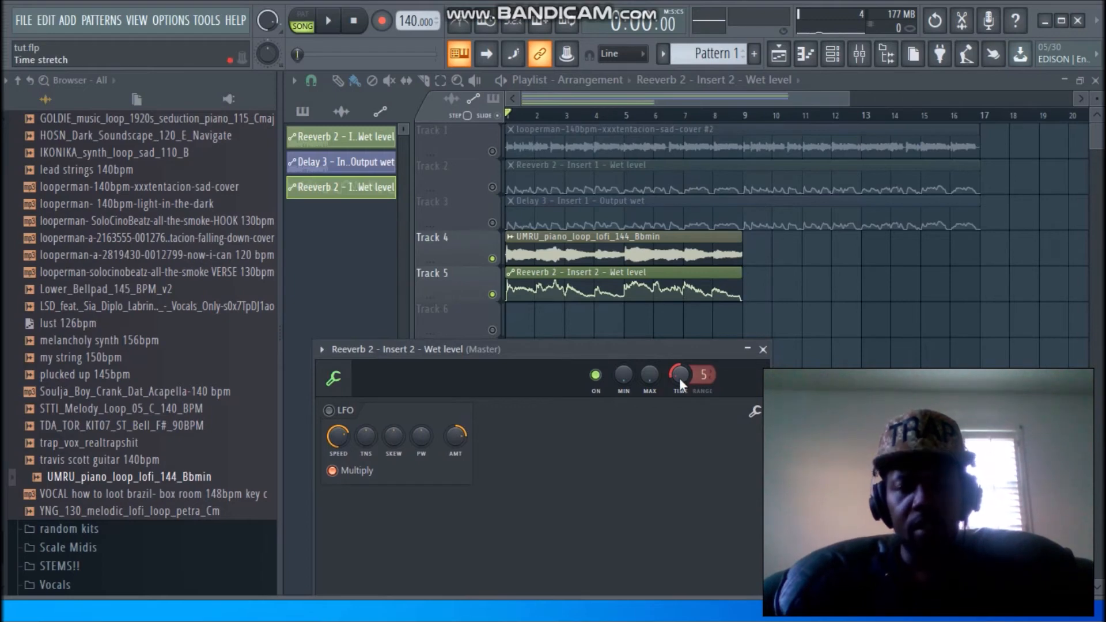
left_click(762, 348)
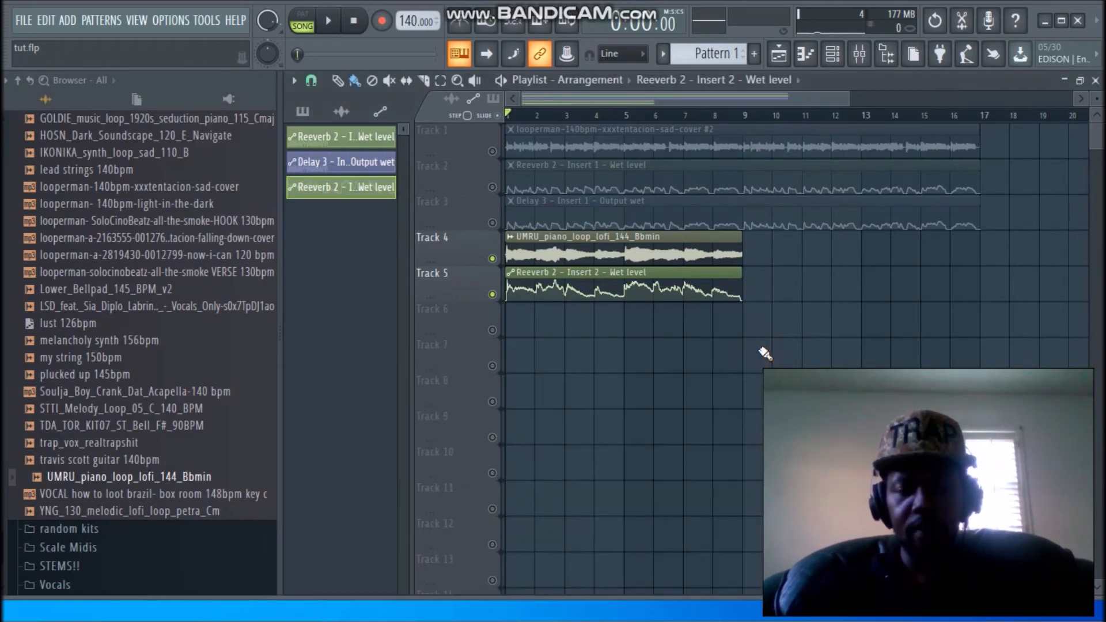
Play the piano loop with its reverb automation and examine the wet fader's movement in Insert 2's Fruity Reeverb 2
key("space")
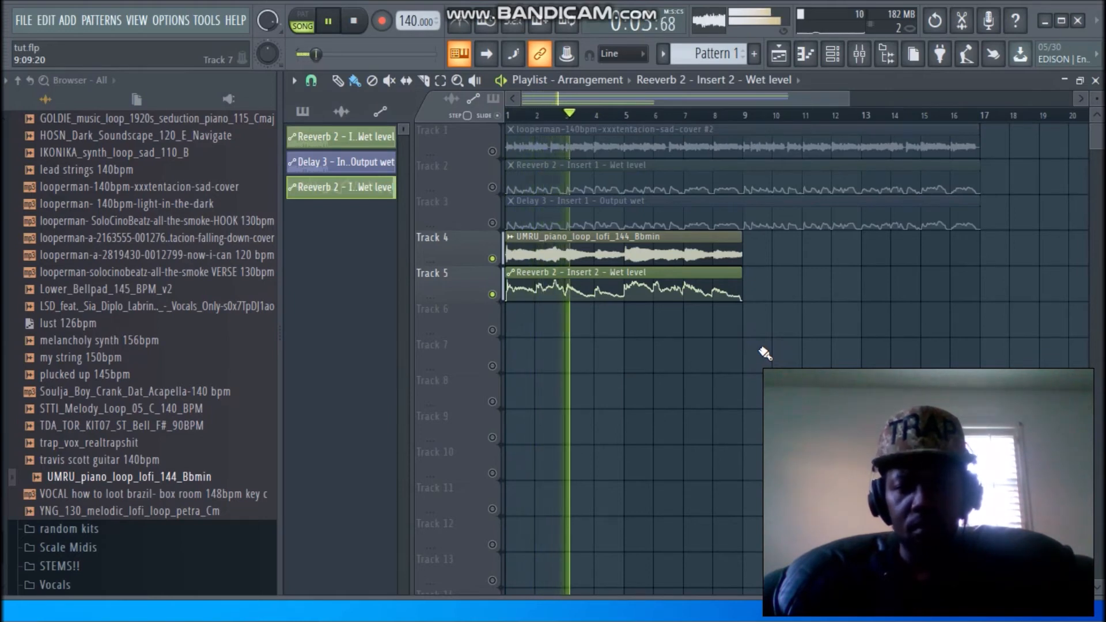
key("space")
left_click(869, 55)
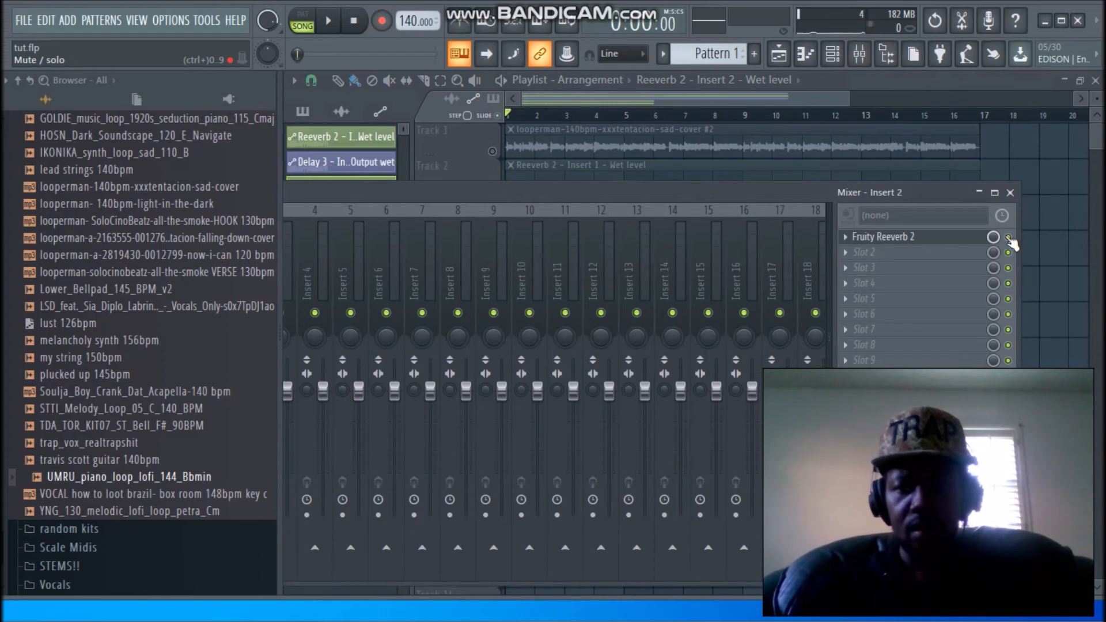
left_click(978, 240)
key("space")
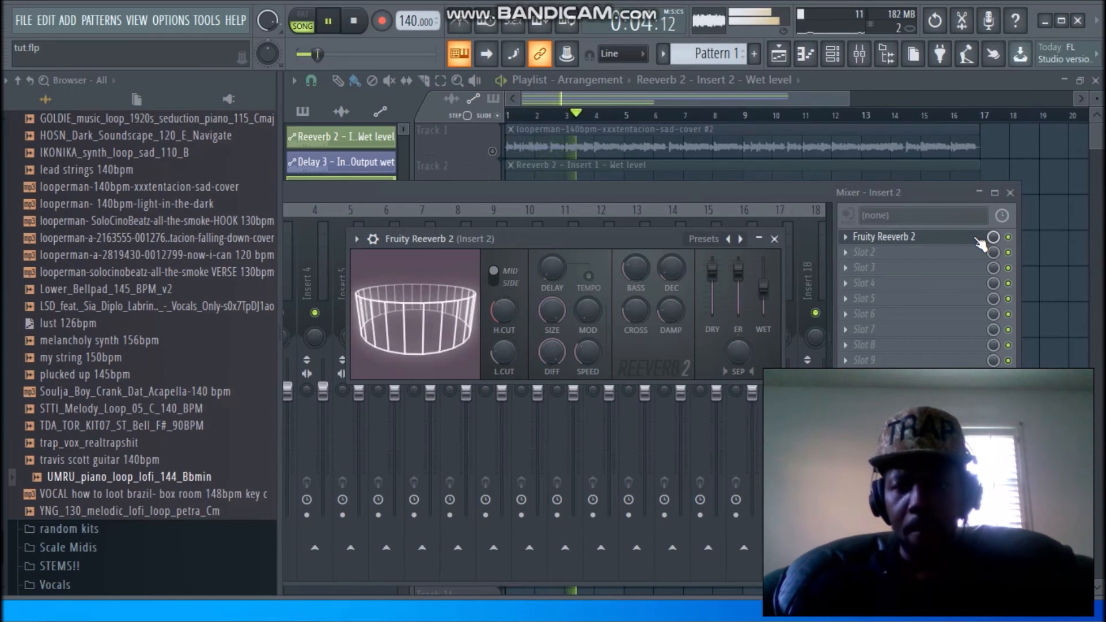
key("space")
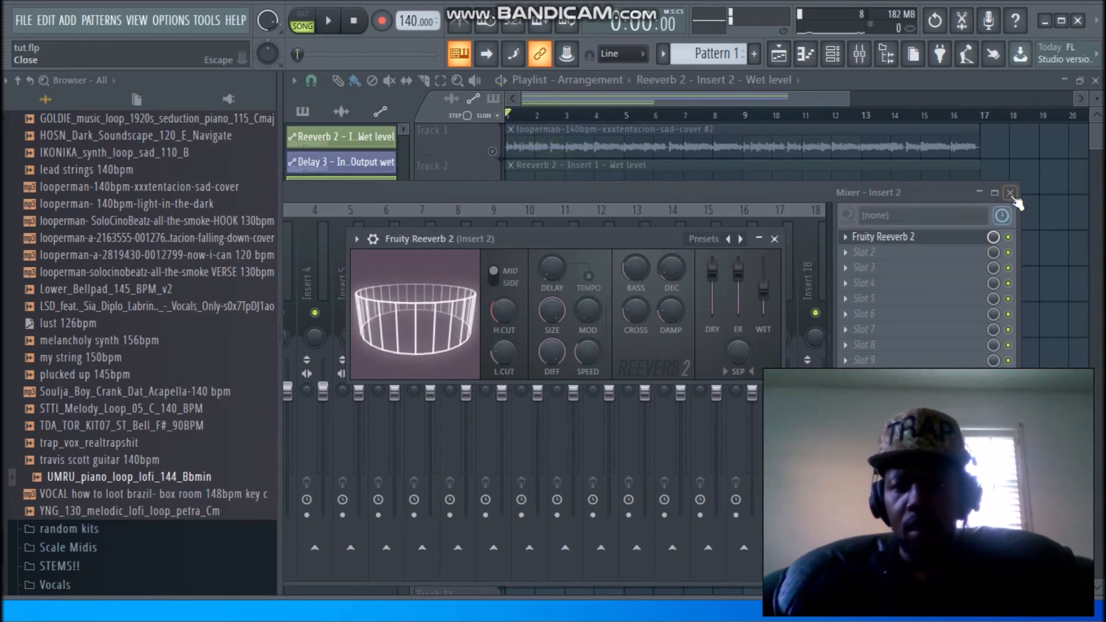
left_click(774, 238)
left_click(1010, 192)
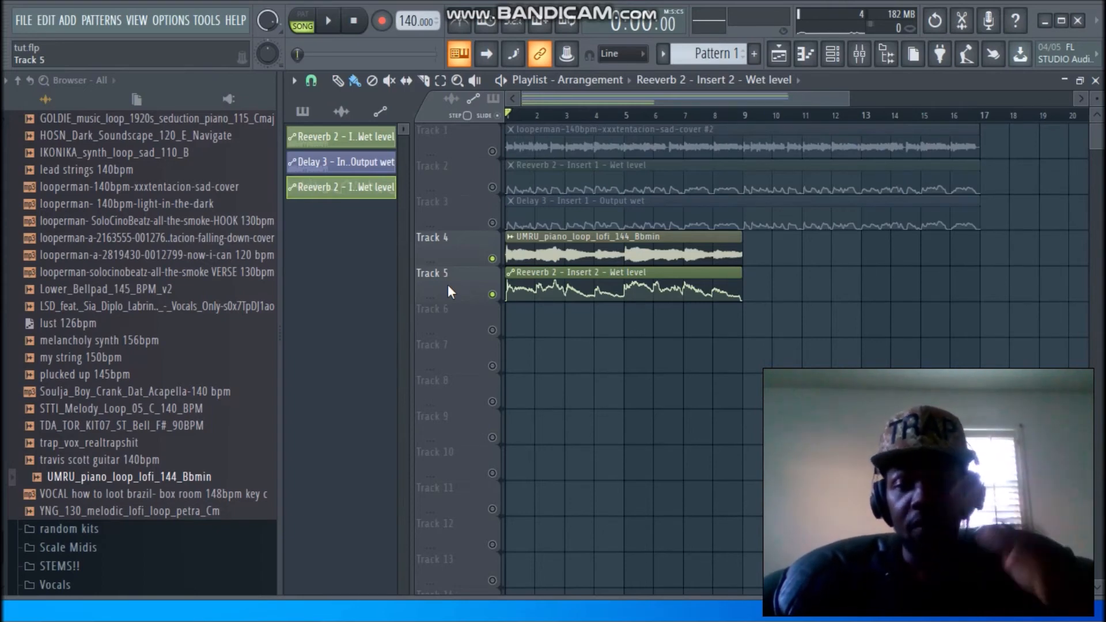
Scale the Track 5 automation levels from reset settings, reducing the multiply amount and setting the offset to 20%, and play the result
right_click(509, 282)
mouse_move(593, 347)
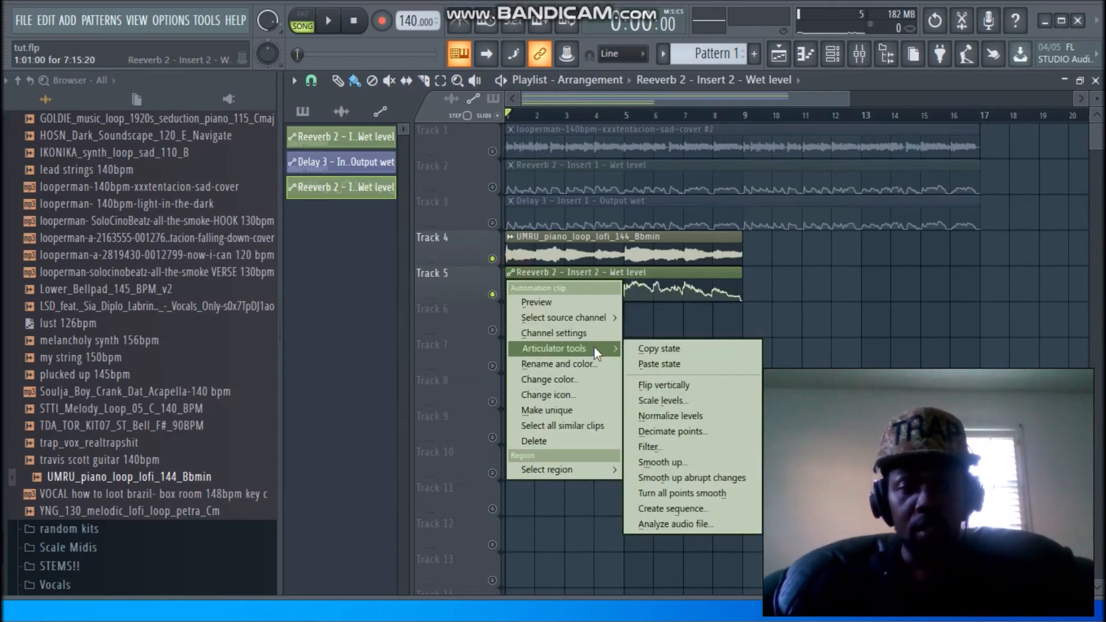
left_click(657, 400)
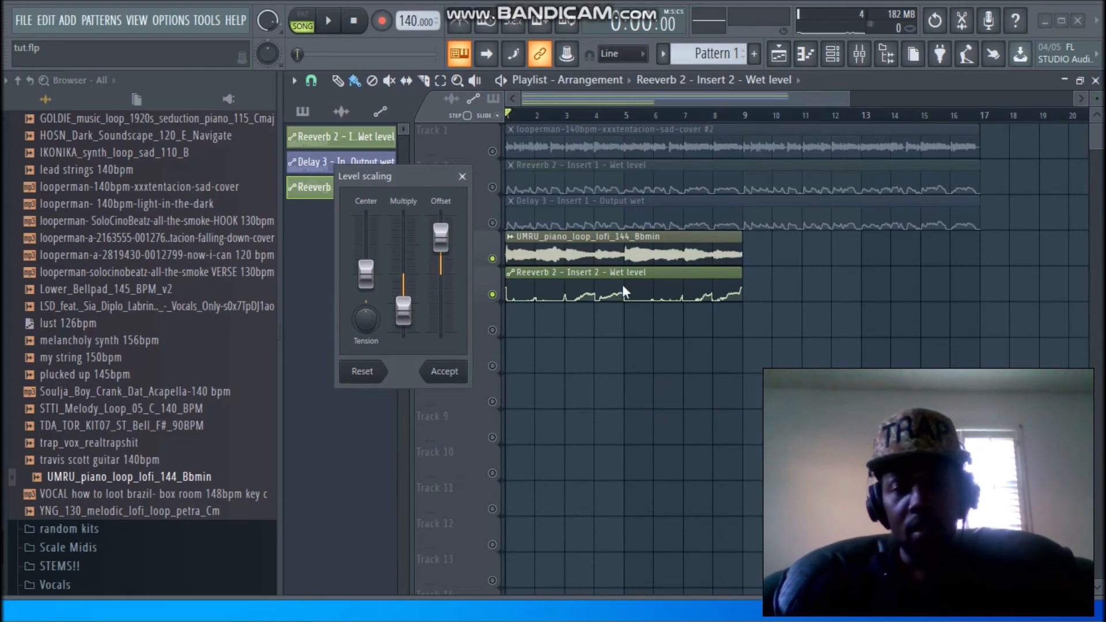
left_click(360, 372)
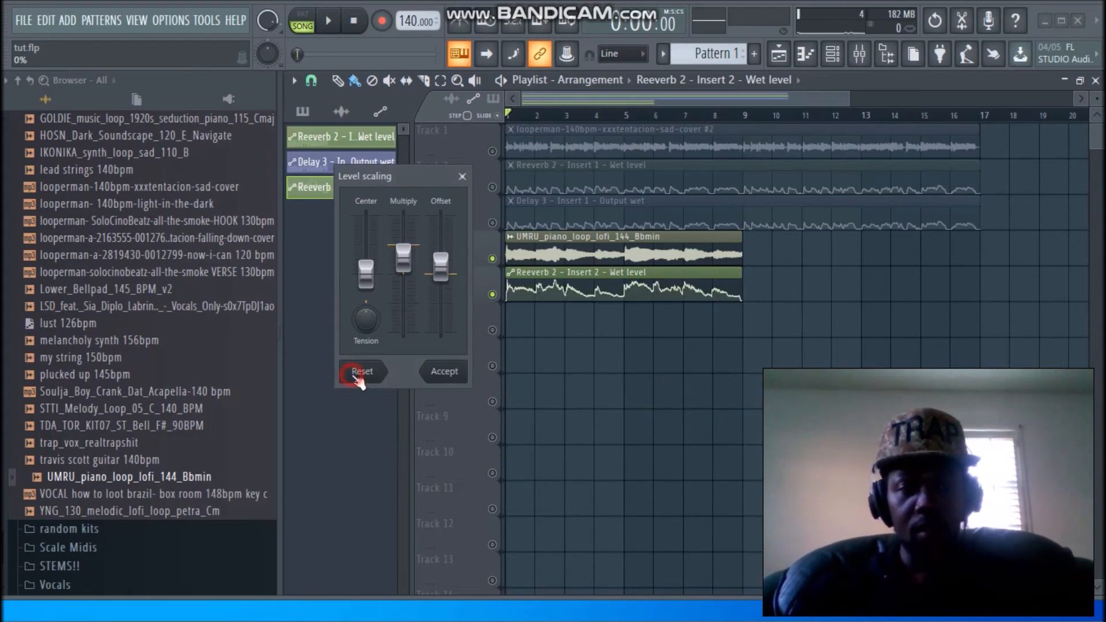
left_click_drag(403, 242, 441, 262)
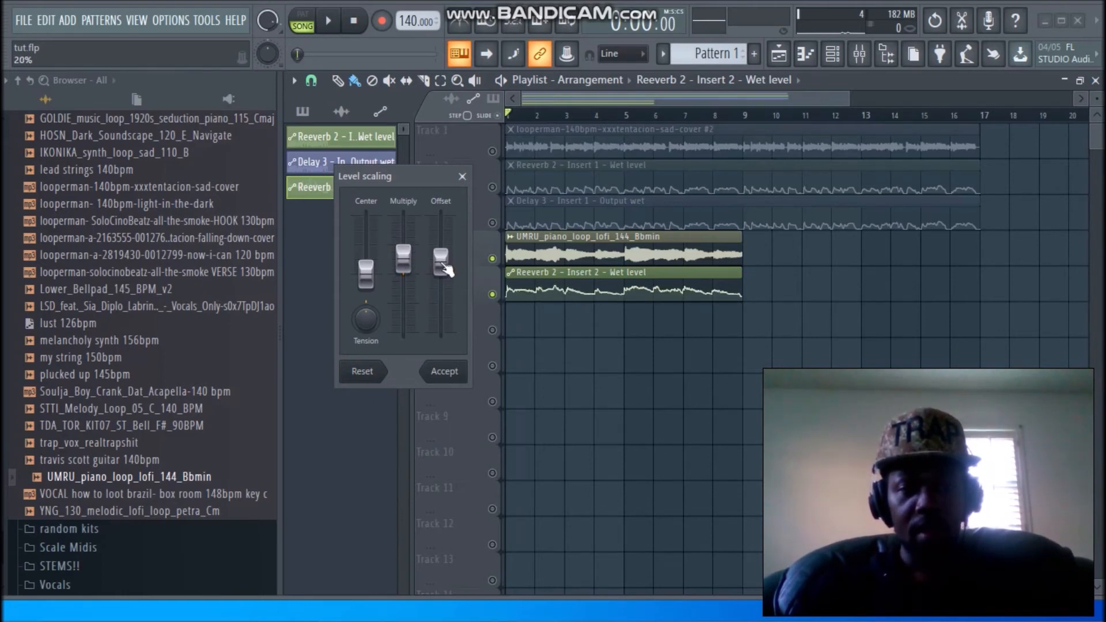
left_click(442, 372)
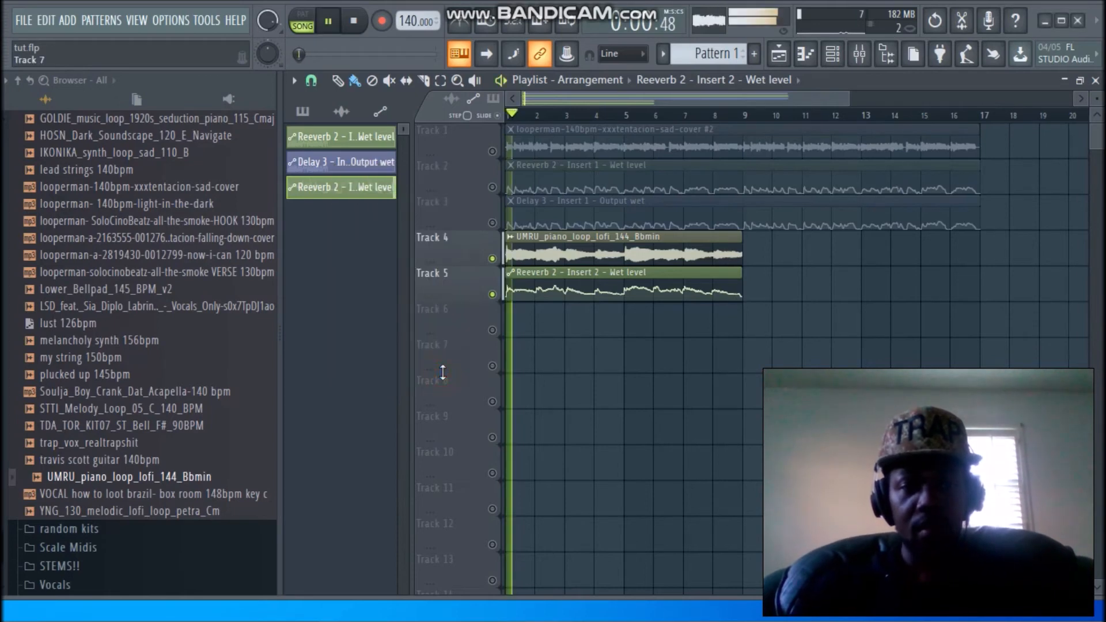
key("space")
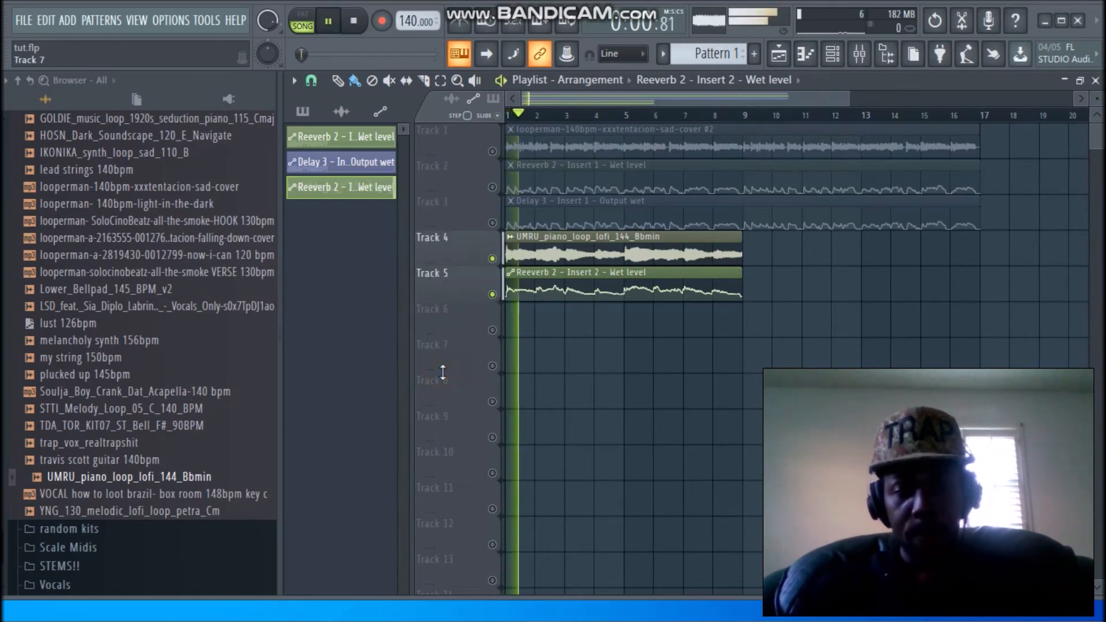
key("space")
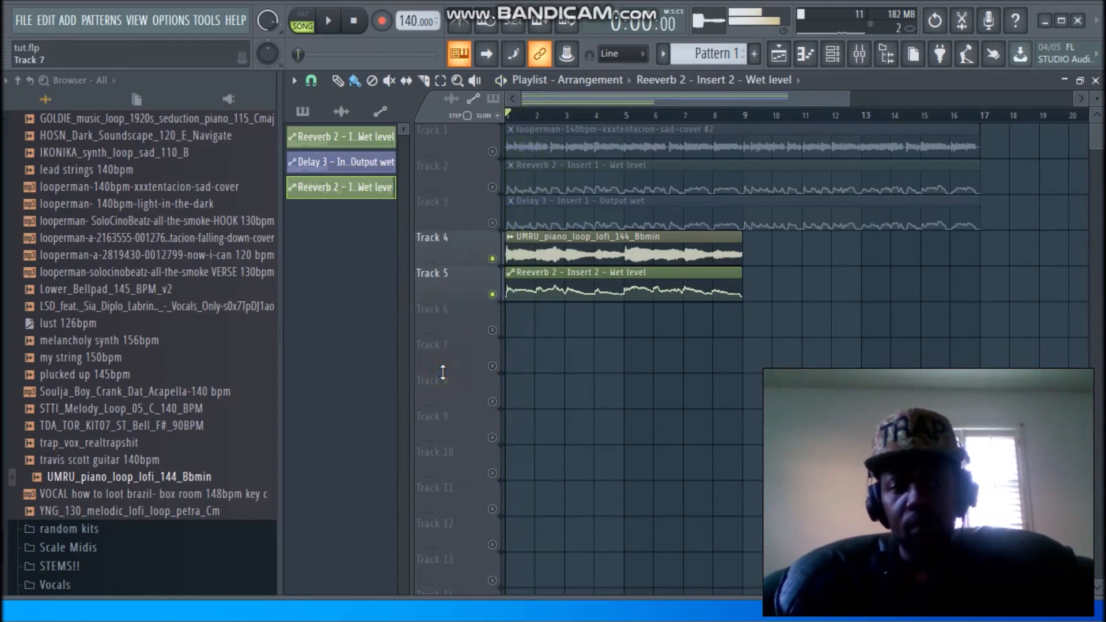
Smooth up the Track 5 reverb automation with unlinked times, using a shorter attack and a longer release
left_click(510, 271)
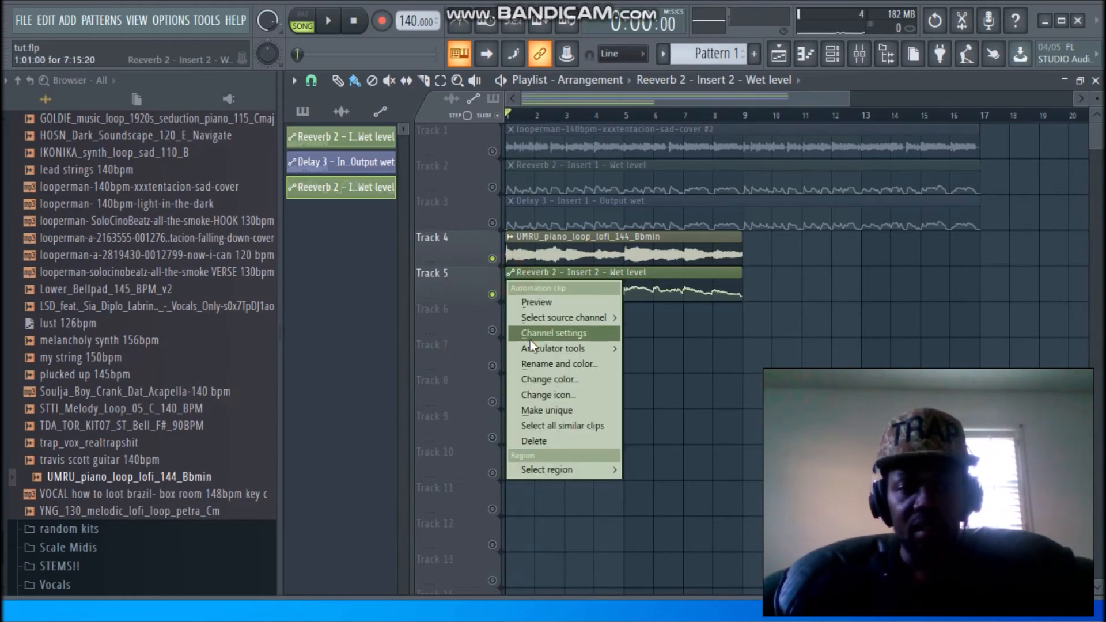
mouse_move(535, 347)
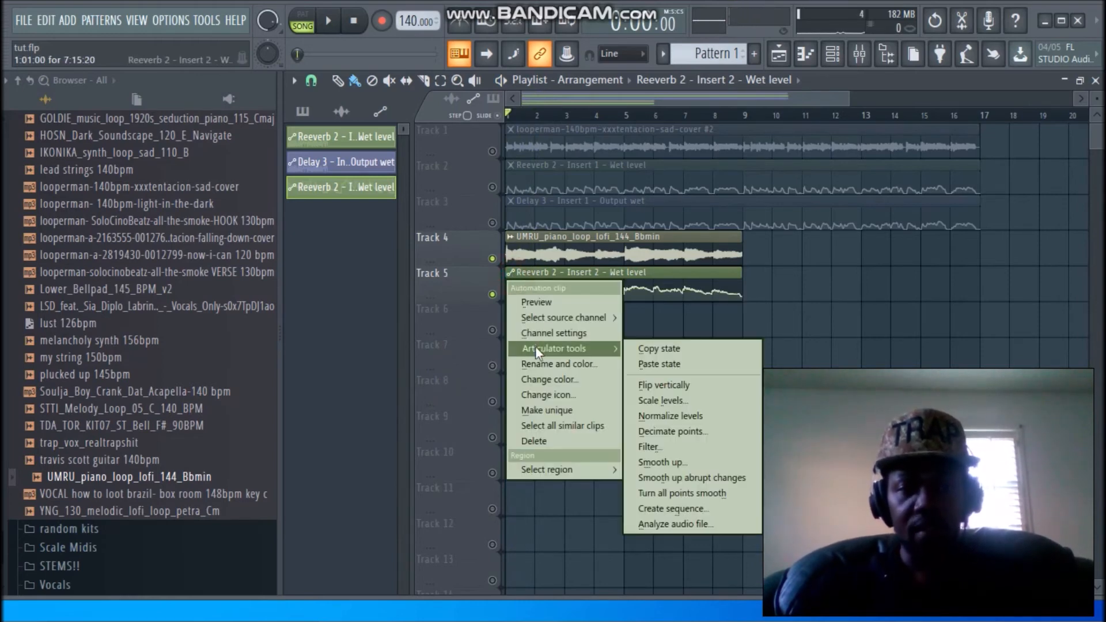
left_click(662, 463)
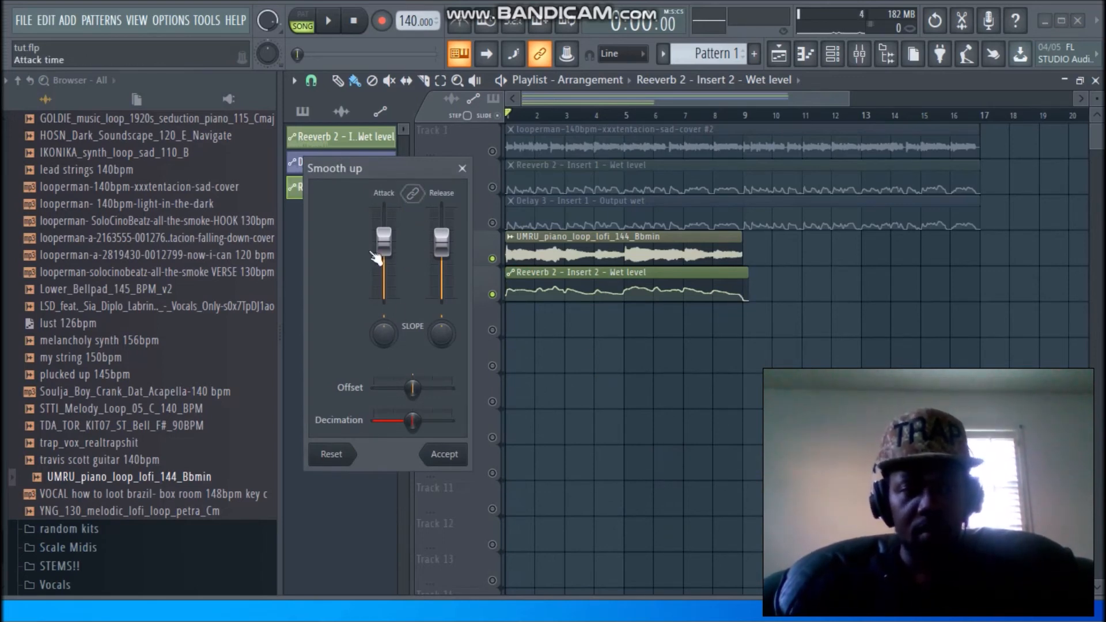
mouse_move(385, 253)
left_mouse_down()
mouse_move(385, 281)
mouse_move(385, 271)
left_mouse_up()
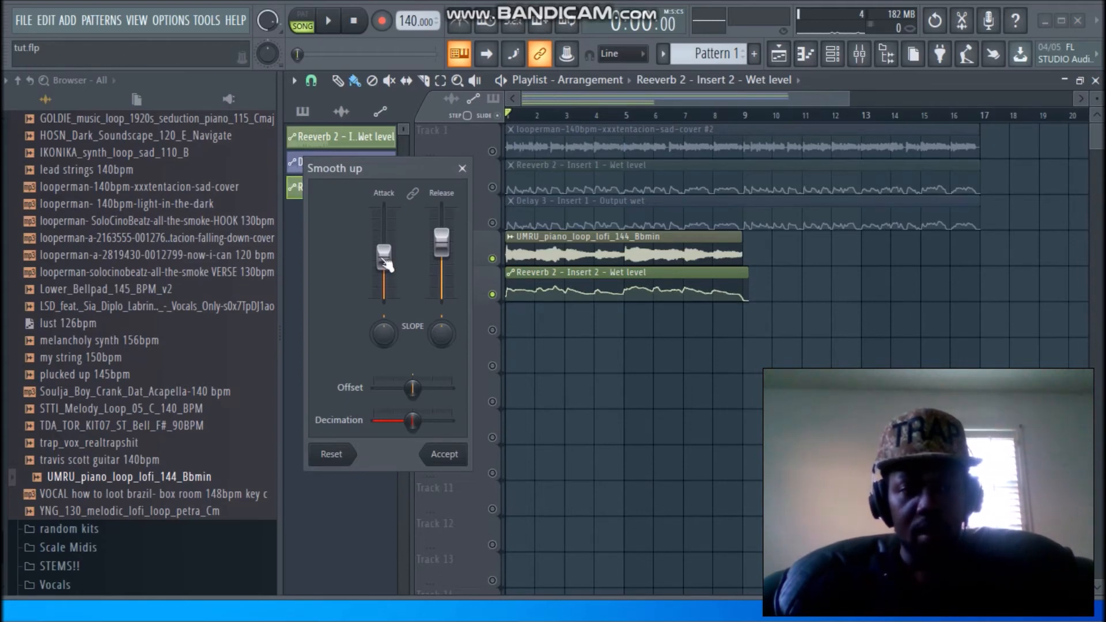
left_click_drag(441, 242, 441, 230)
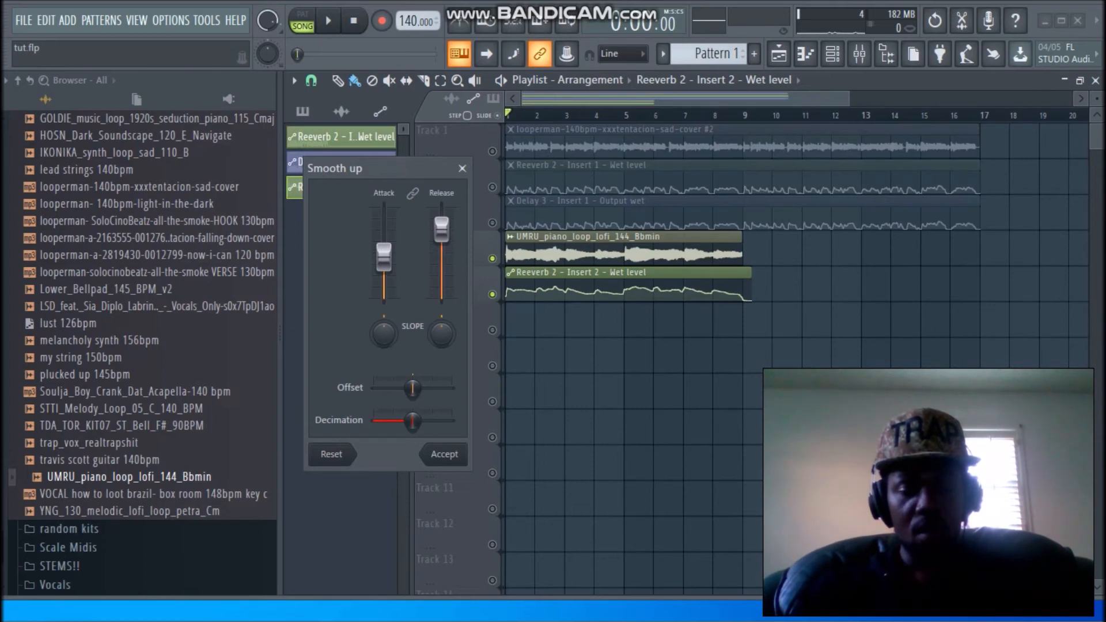
left_click(439, 453)
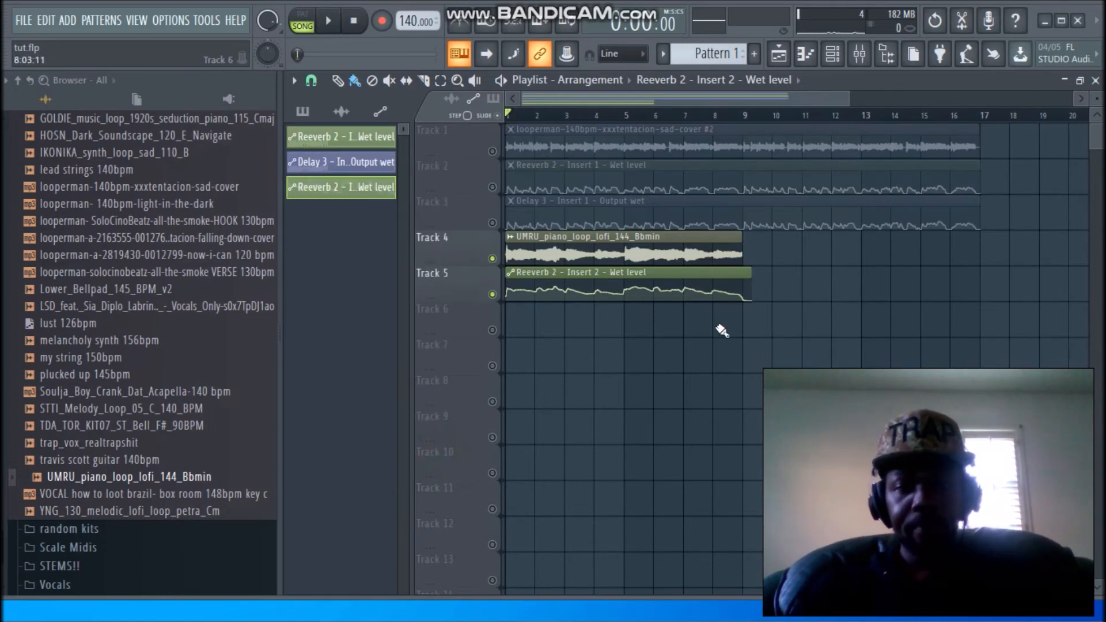
Shorten the Track 5 automation clip slightly with its time setting and slice it at bar 9, where the piano loop ends
double_click(700, 276)
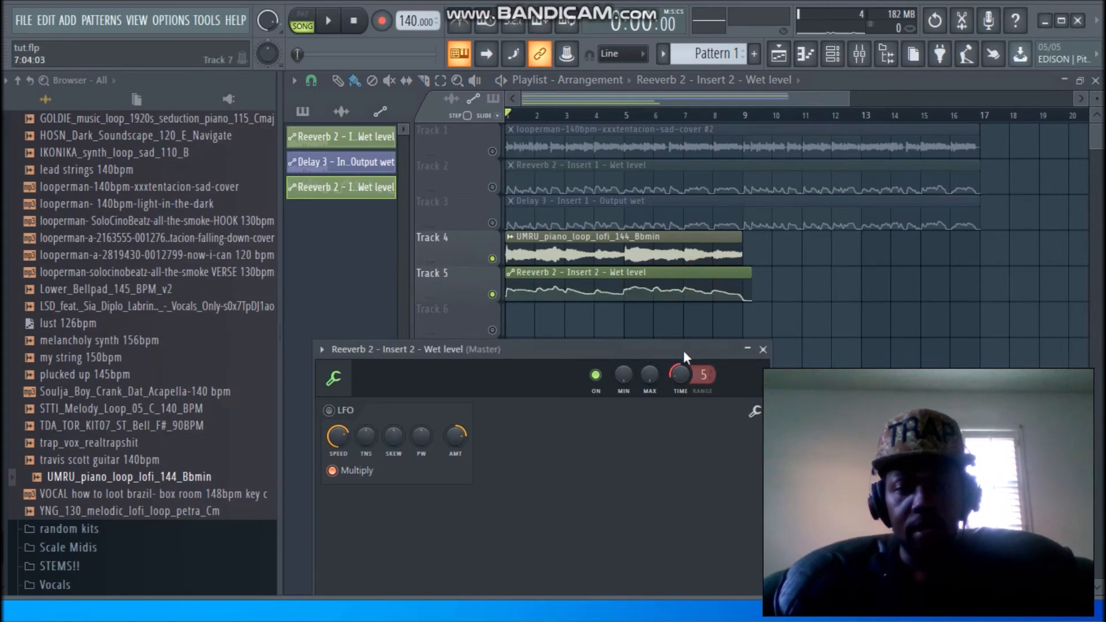
left_click_drag(679, 376, 679, 381)
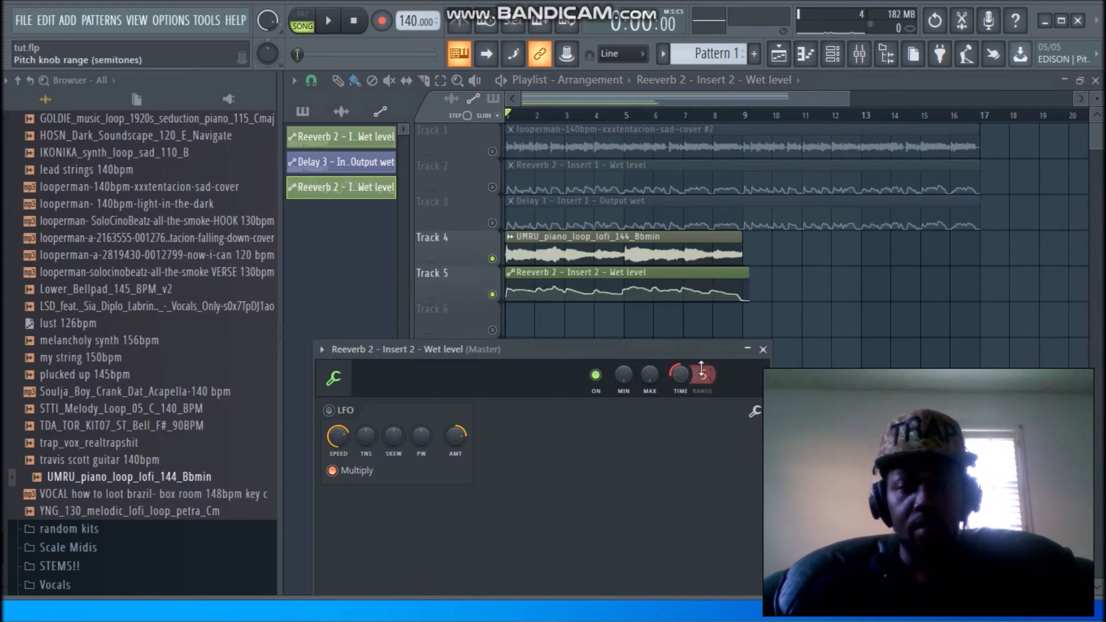
left_click(763, 349)
left_click(423, 80)
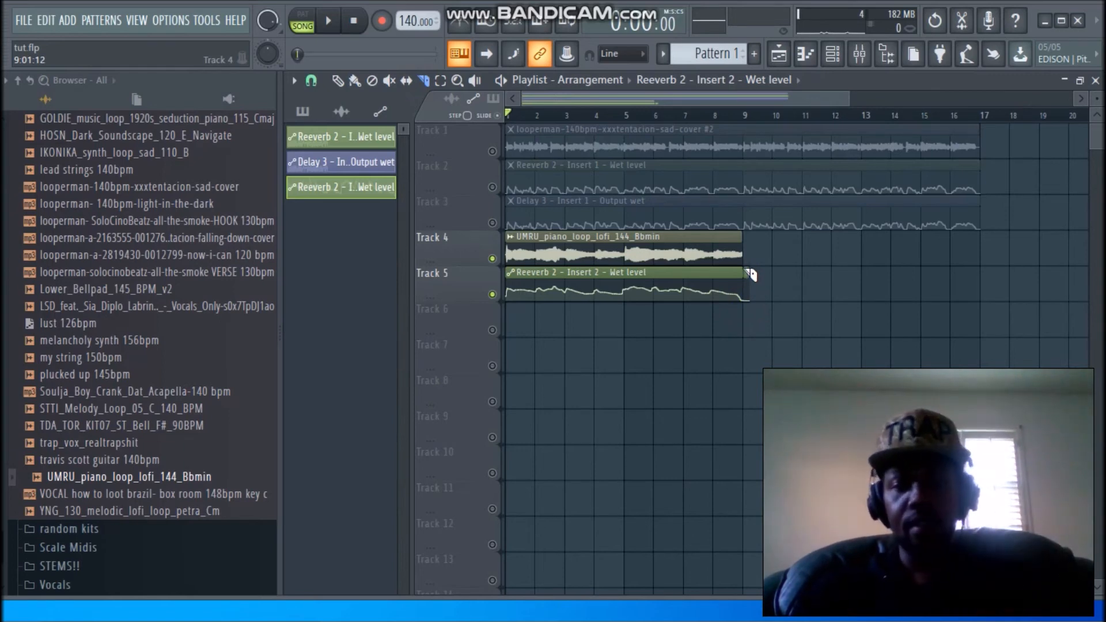
left_click(337, 80)
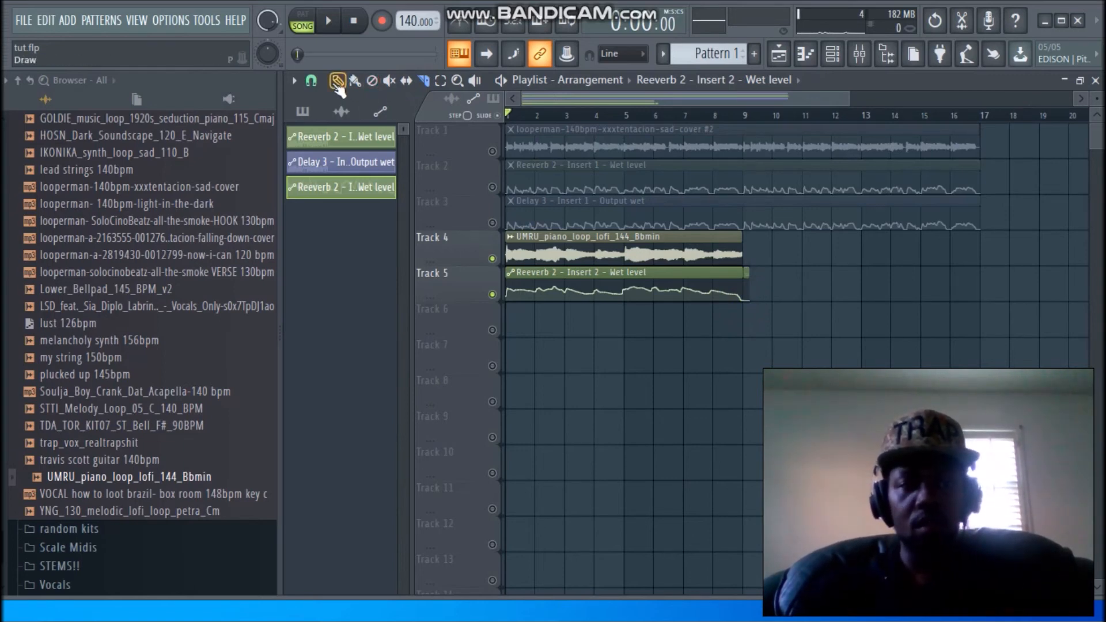
left_click(747, 289)
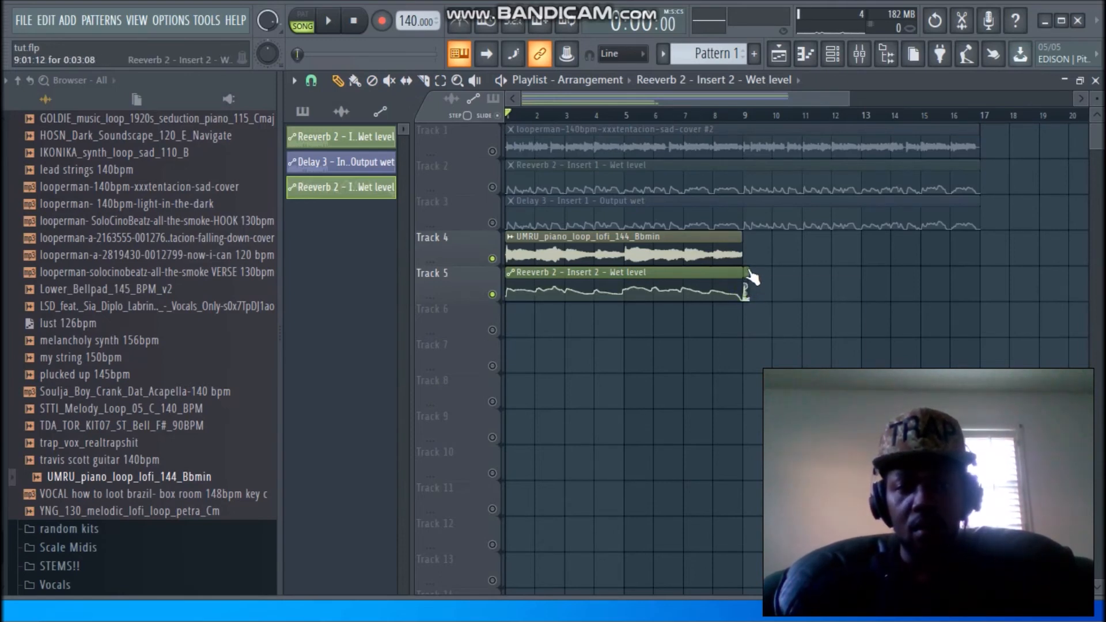
right_click(747, 270)
right_click(746, 276)
left_click(841, 98)
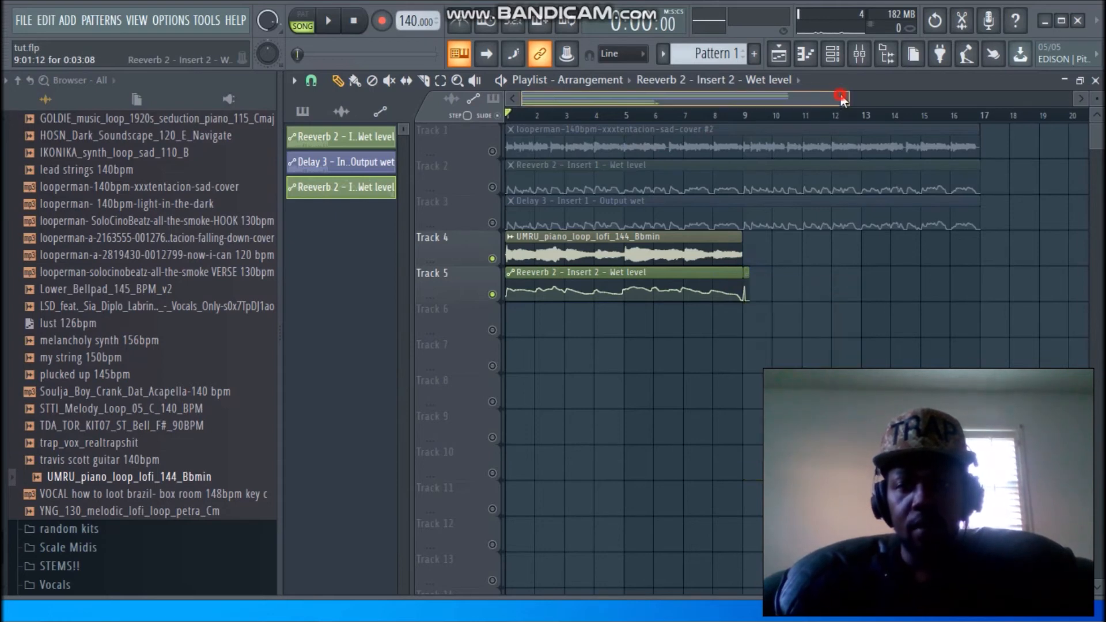
left_click_drag(852, 98, 785, 101)
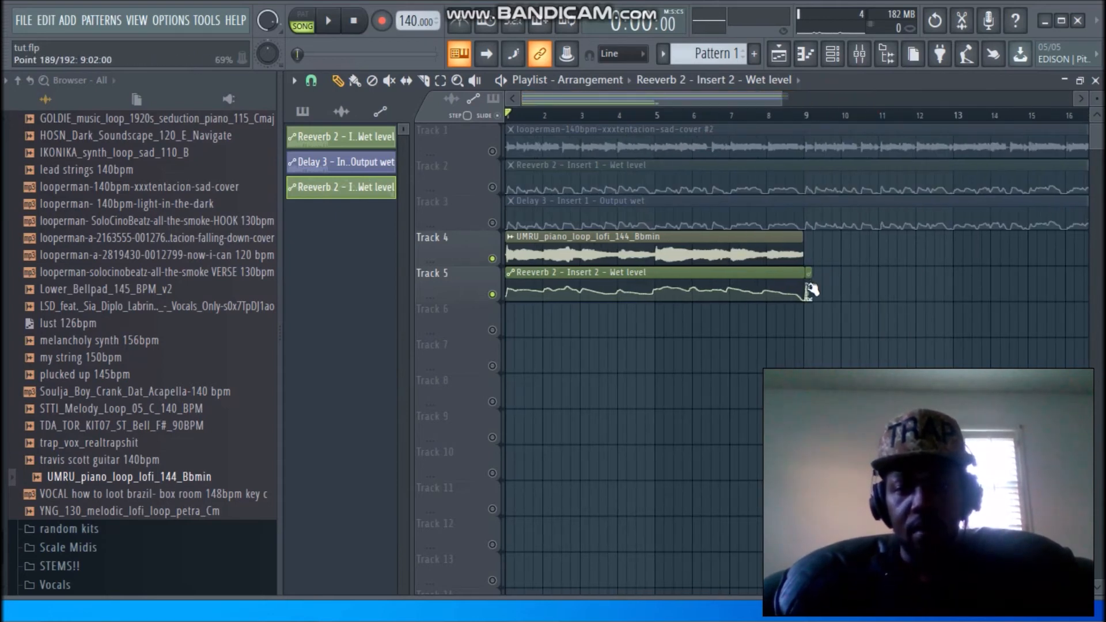
right_click(809, 291)
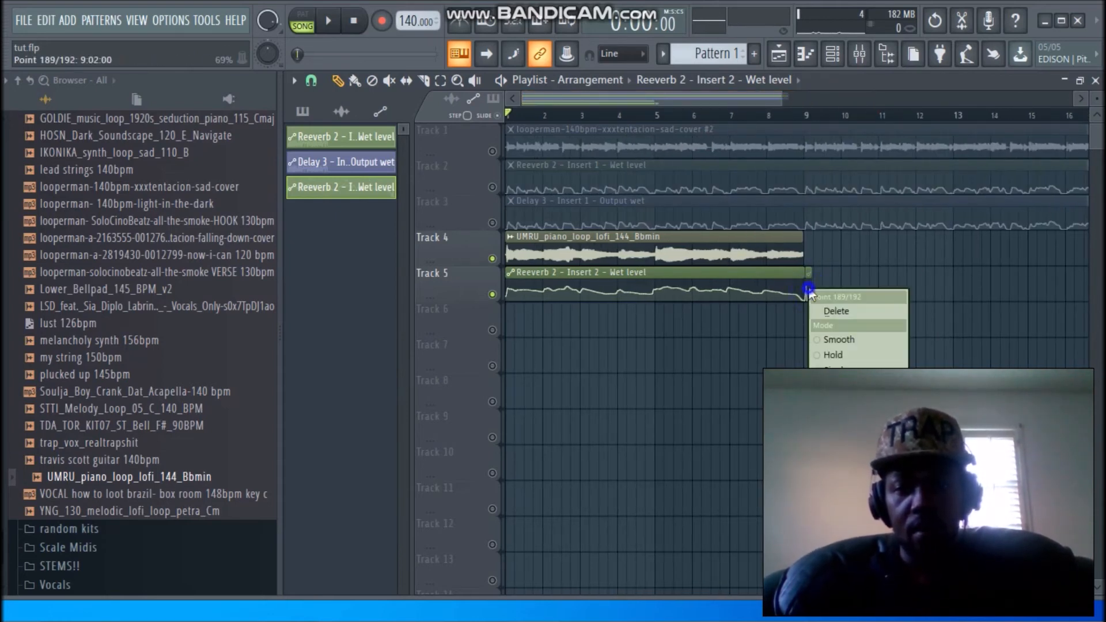
left_click(836, 311)
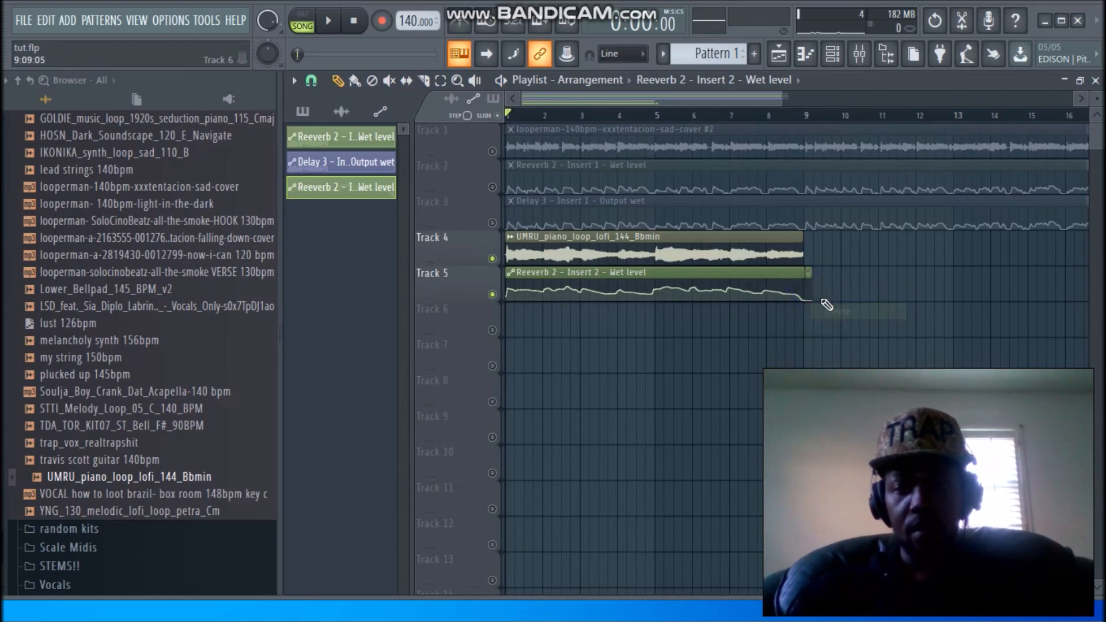
left_click(809, 292)
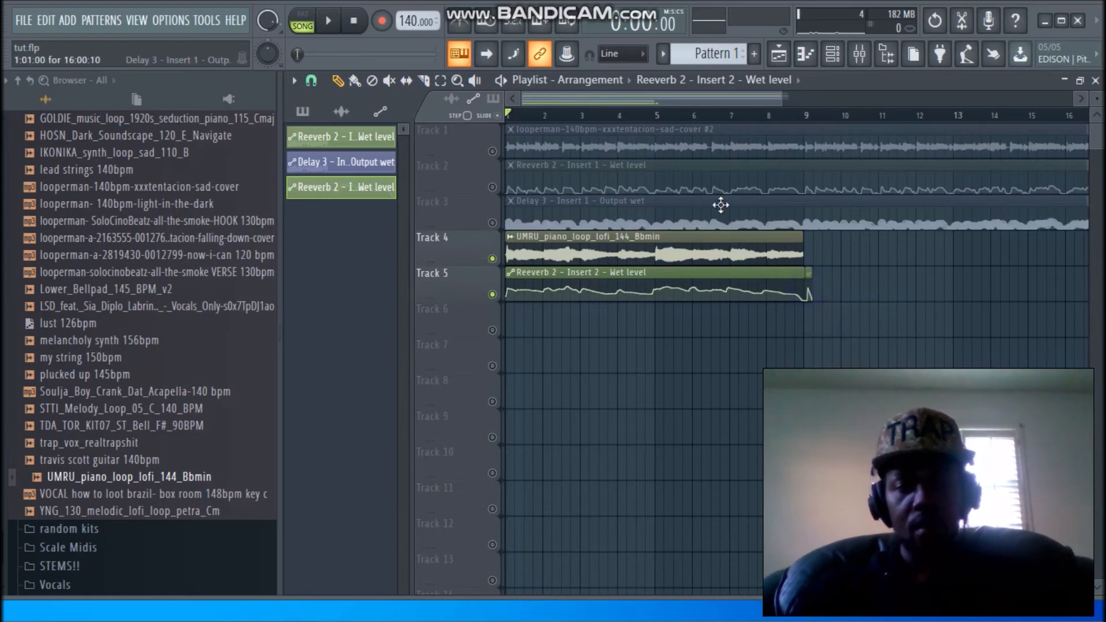
Delete the sliced-off tail of the Track 5 automation clip past bar 9
left_click_drag(521, 95, 657, 97)
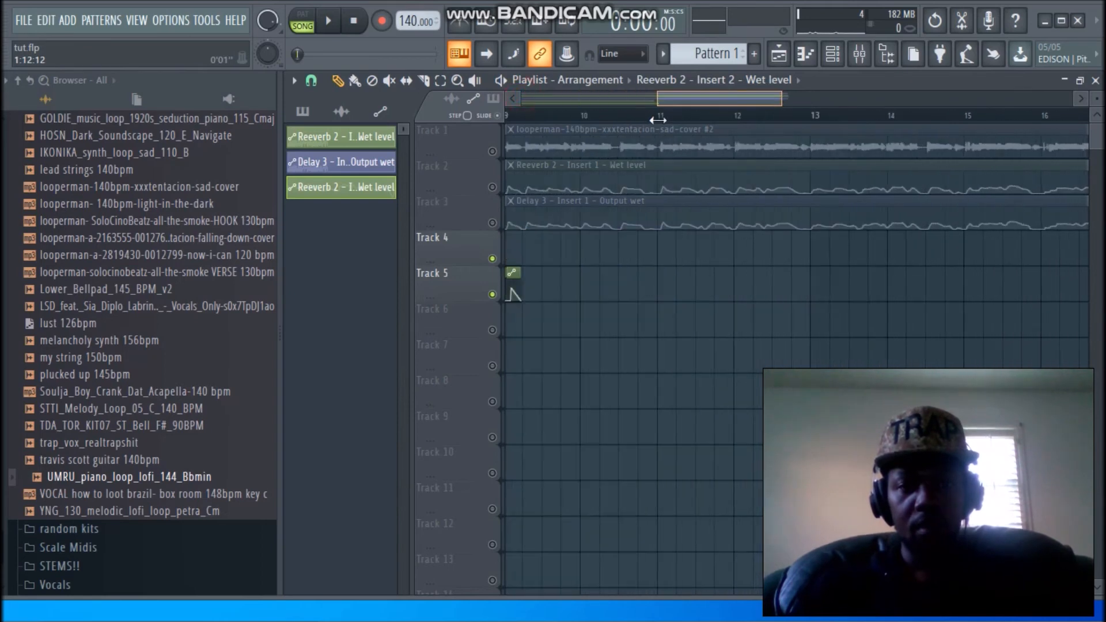
left_click_drag(743, 98, 662, 104)
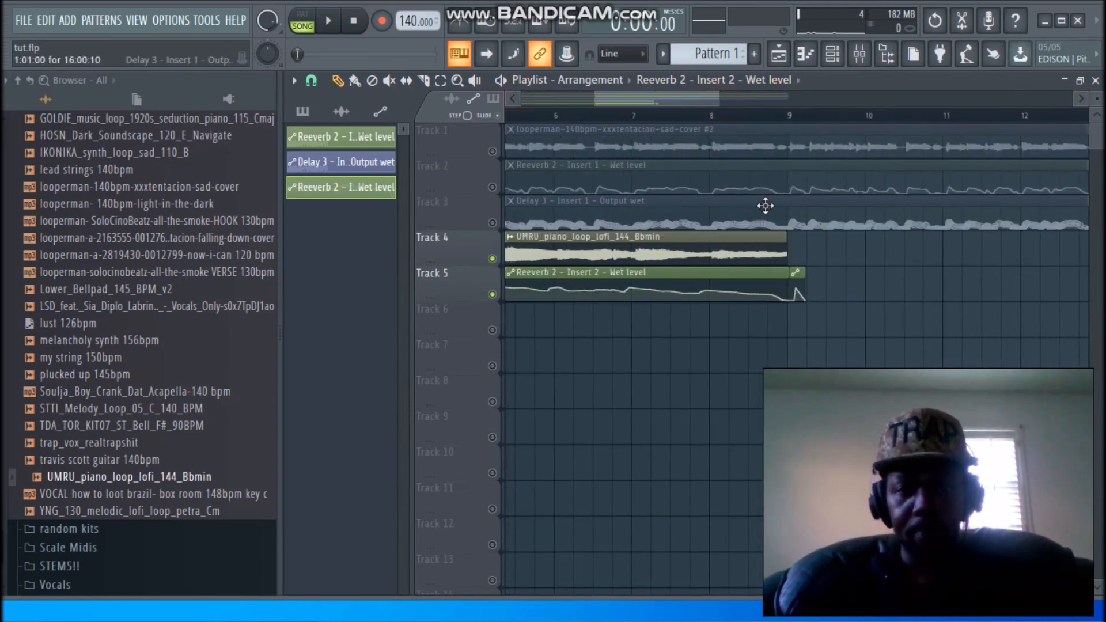
left_click_drag(803, 285, 800, 276)
right_click(801, 276)
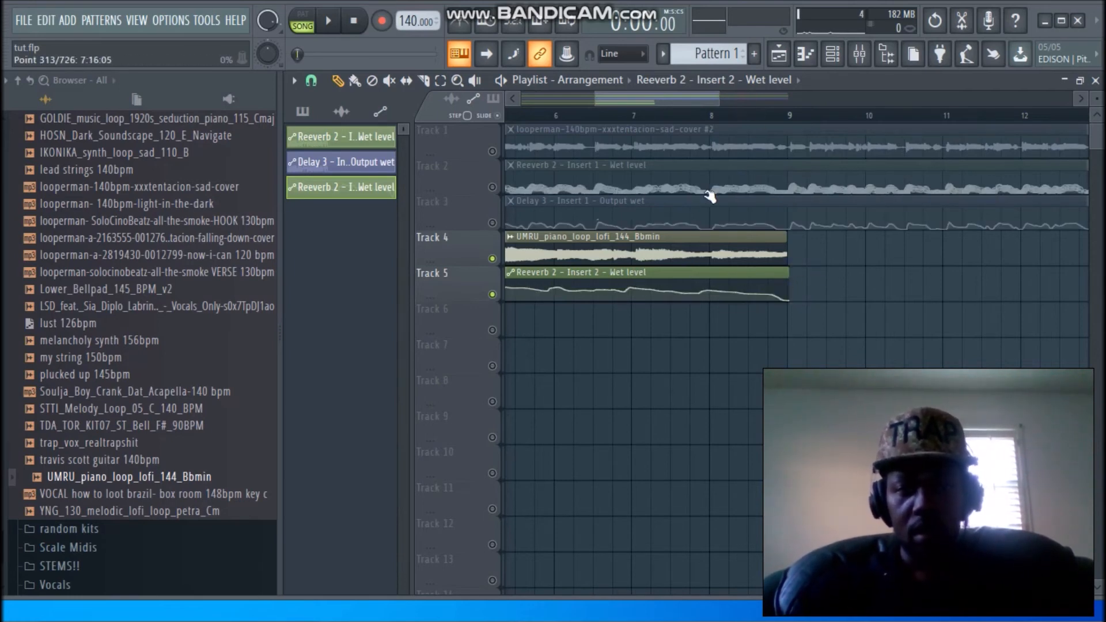
Set snapping to Line, slice off and delete the Track 5 automation sliver past the piano loop's end, and play the loop
left_click(311, 80)
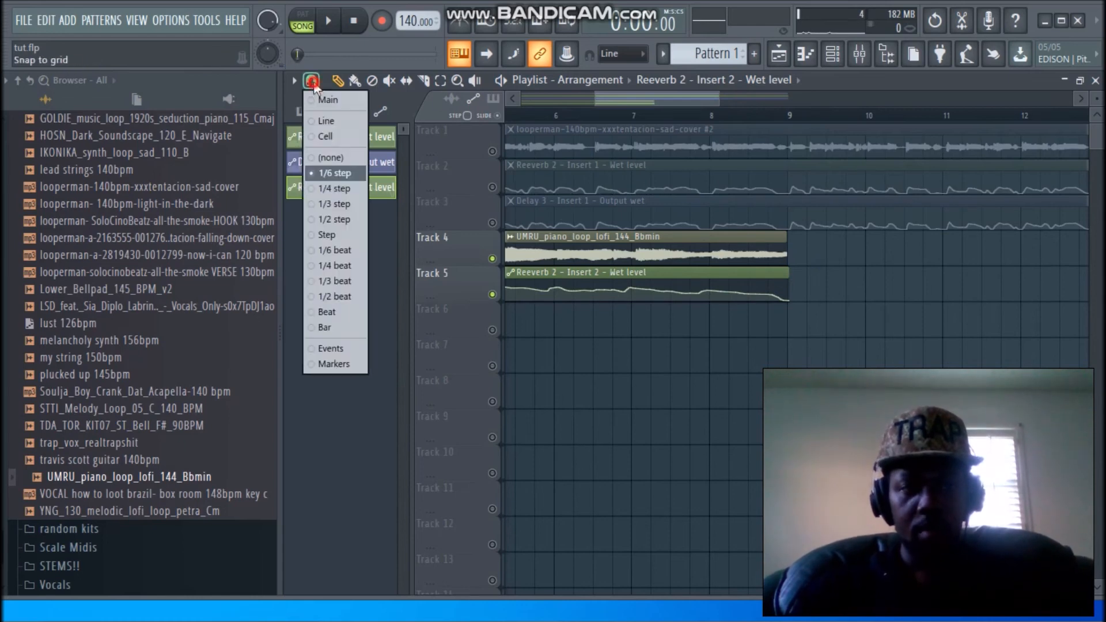
left_click(333, 126)
left_click(423, 80)
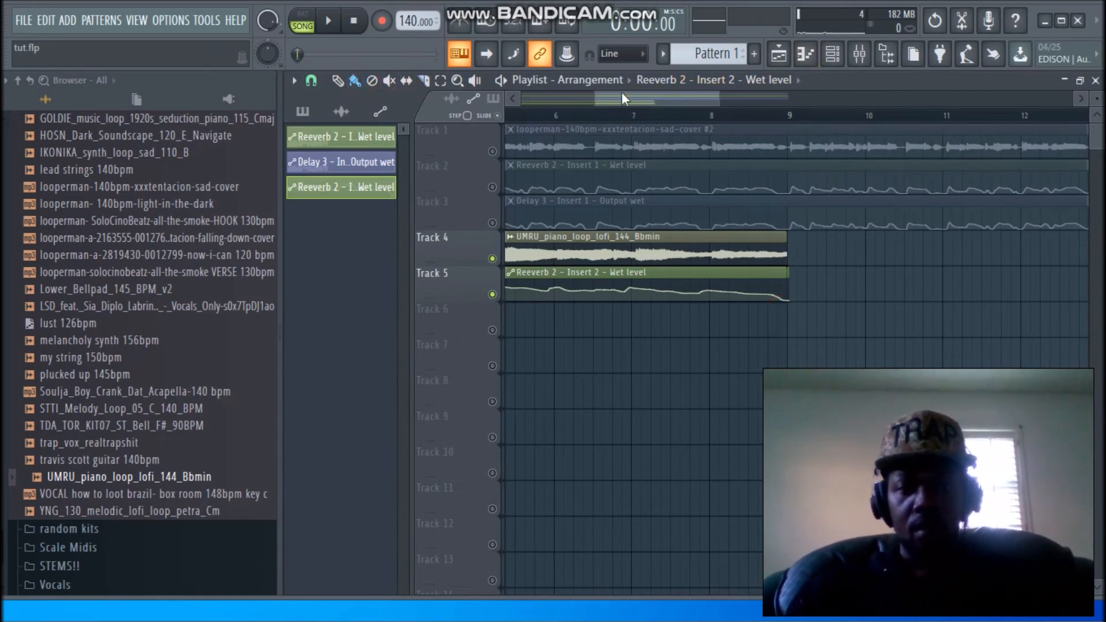
left_click_drag(597, 96, 667, 99)
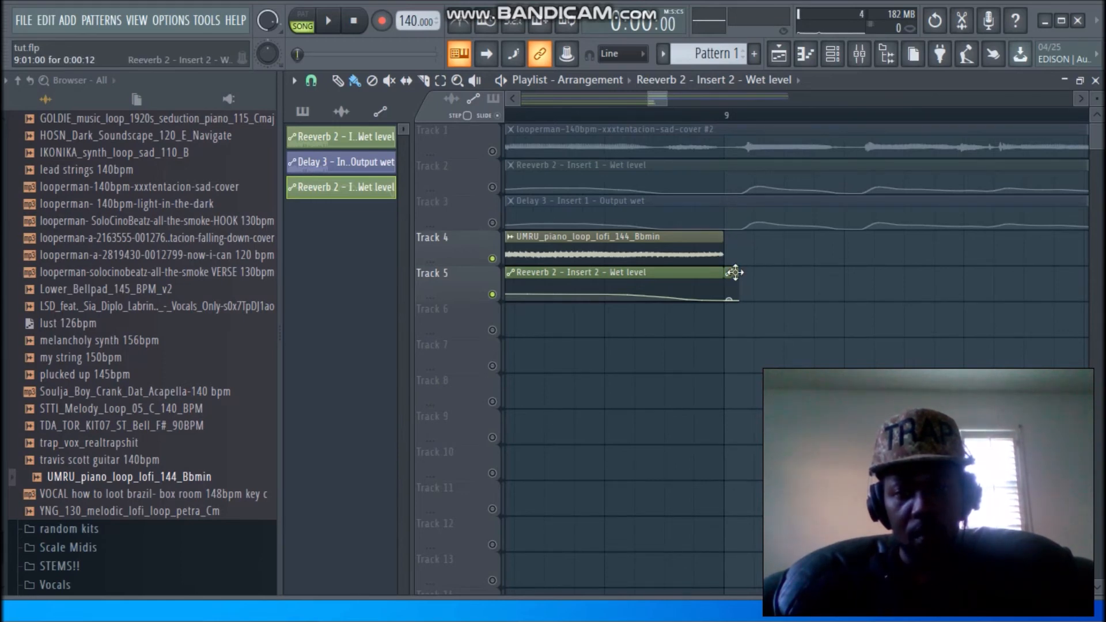
right_click(733, 273)
left_click_drag(649, 98, 439, 122)
key("space")
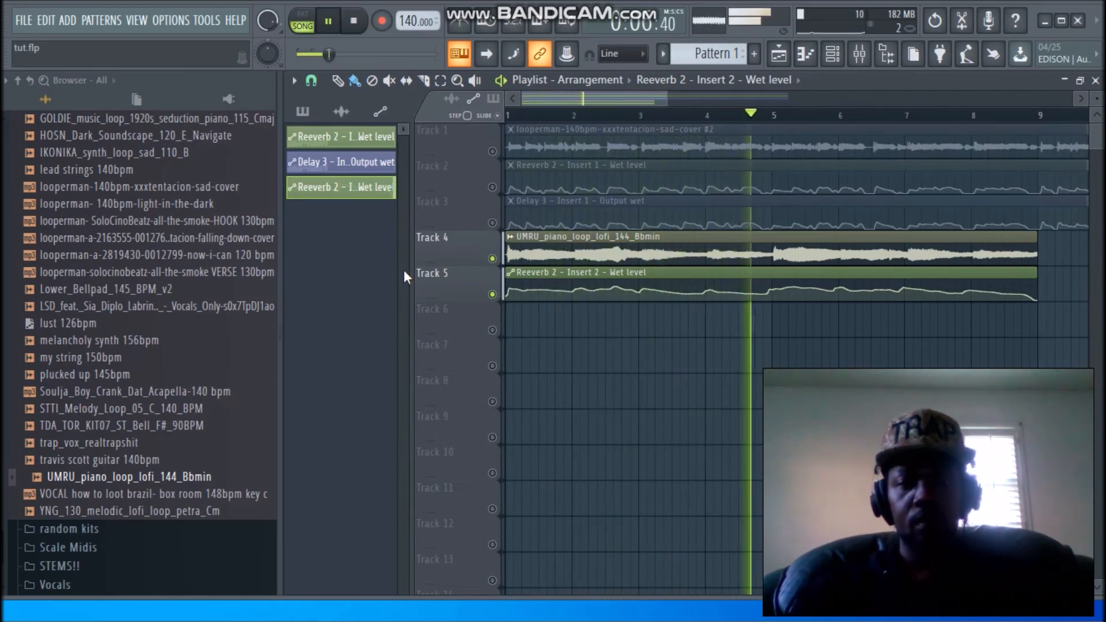
key("space")
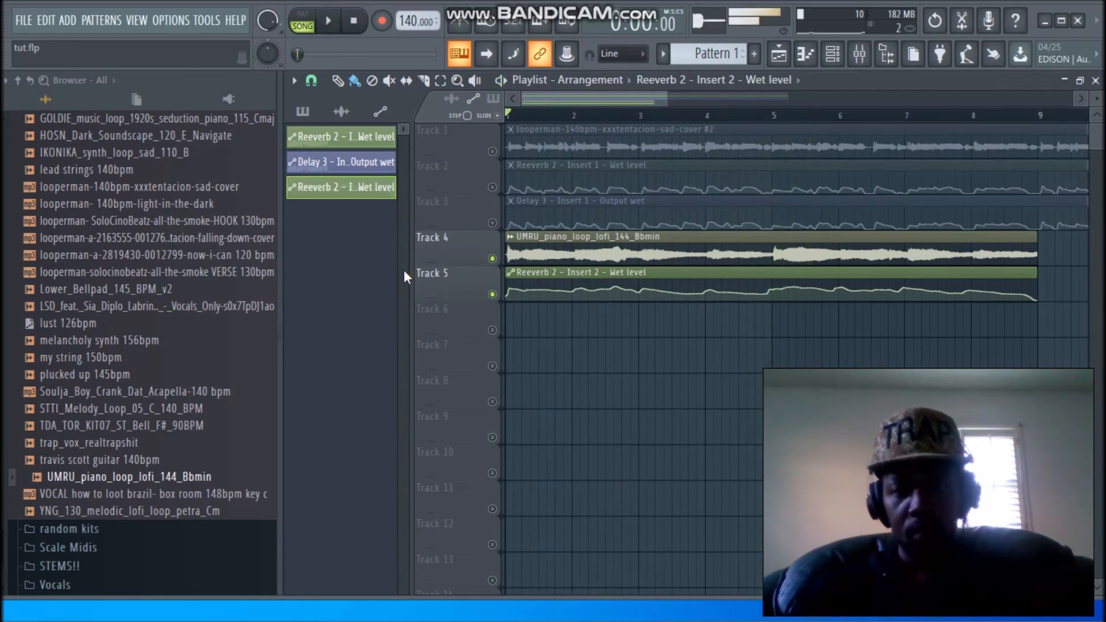
Add Fruity Delay 3 to slot 2 of mixer Insert 2 and create an automation clip for its output wet level
left_click(861, 56)
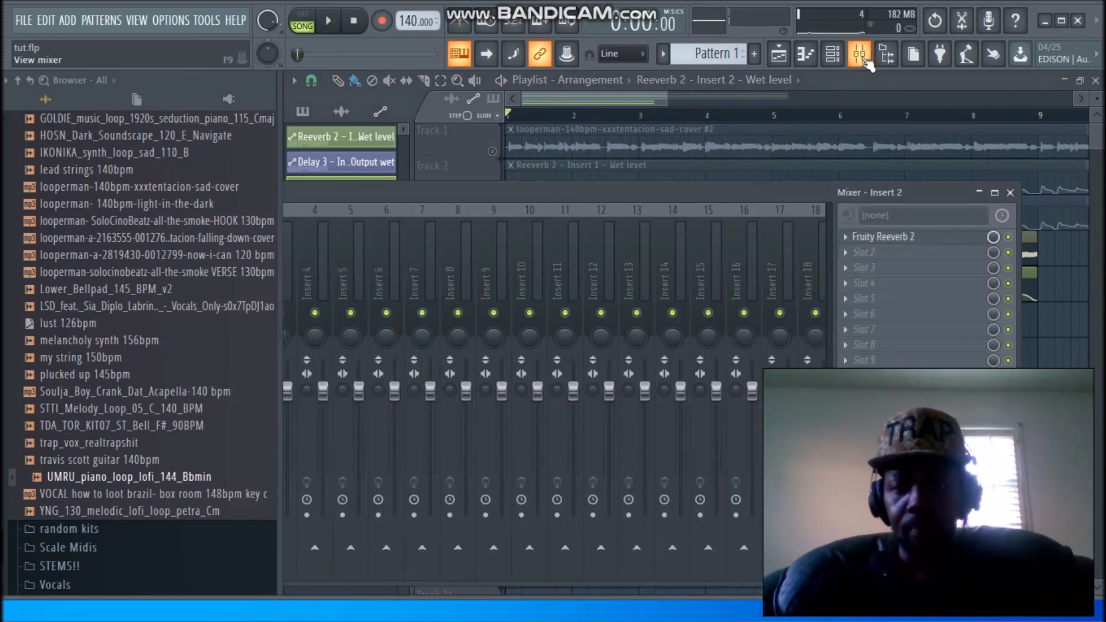
left_click(869, 256)
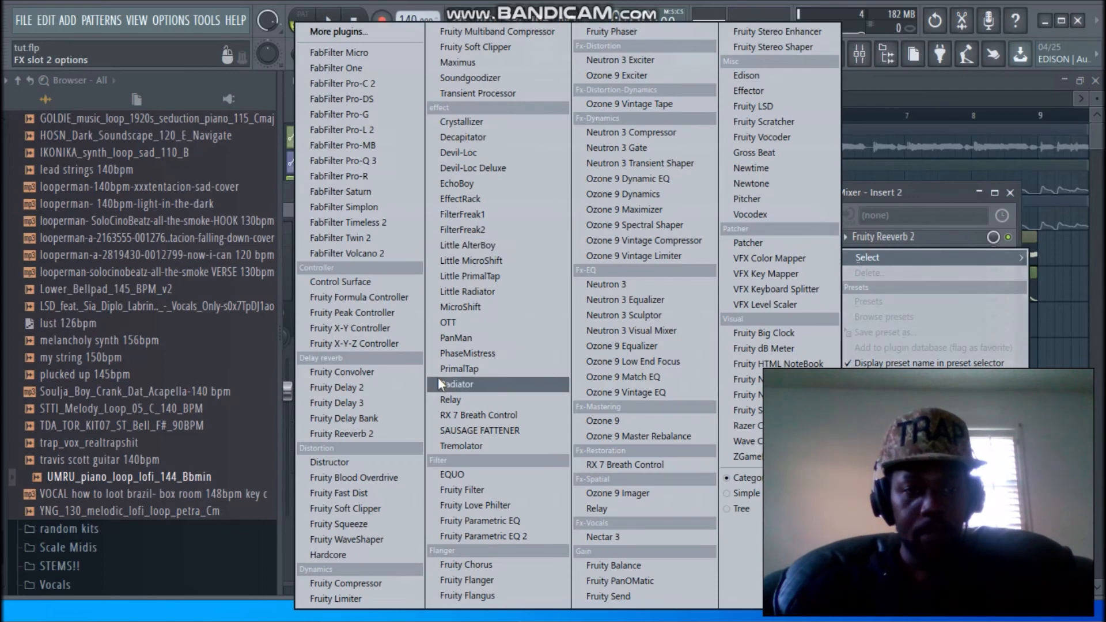
left_click(370, 402)
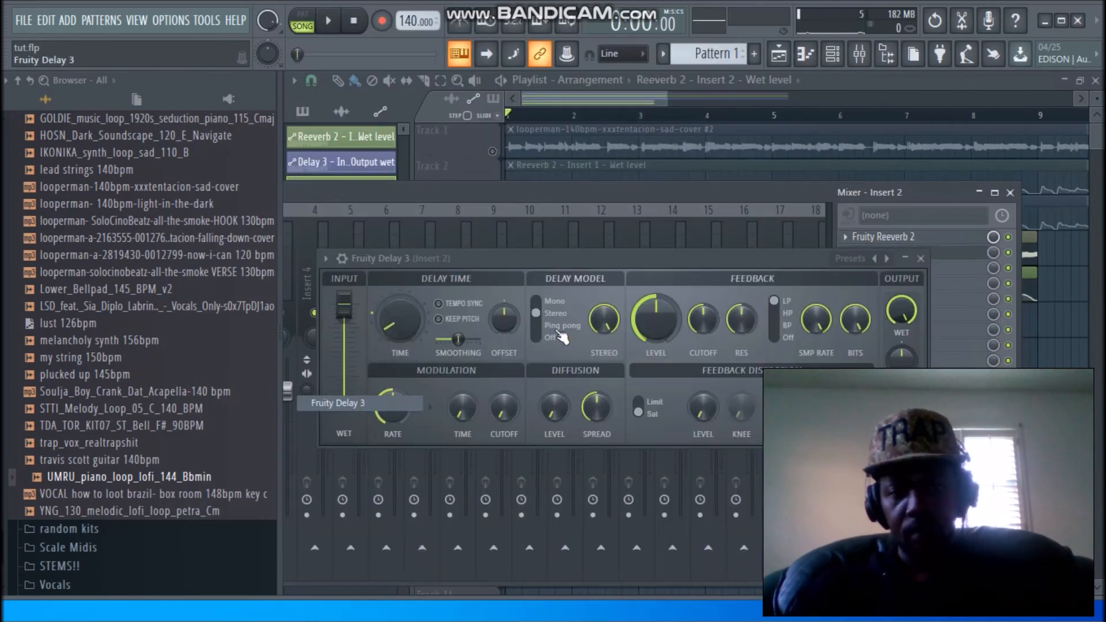
right_click(899, 311)
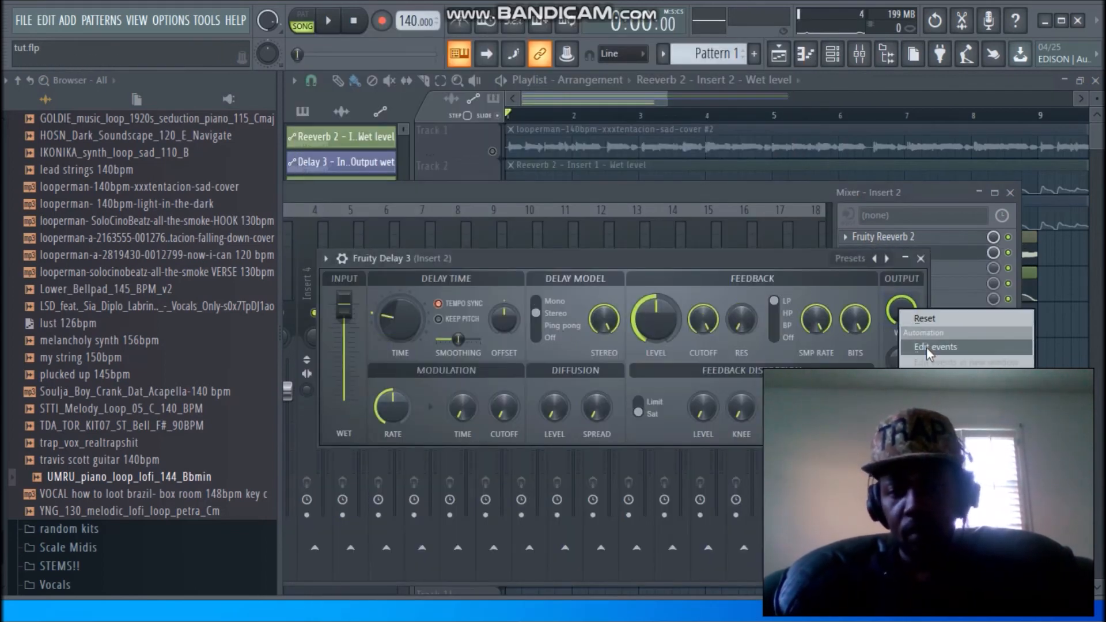
left_click(957, 392)
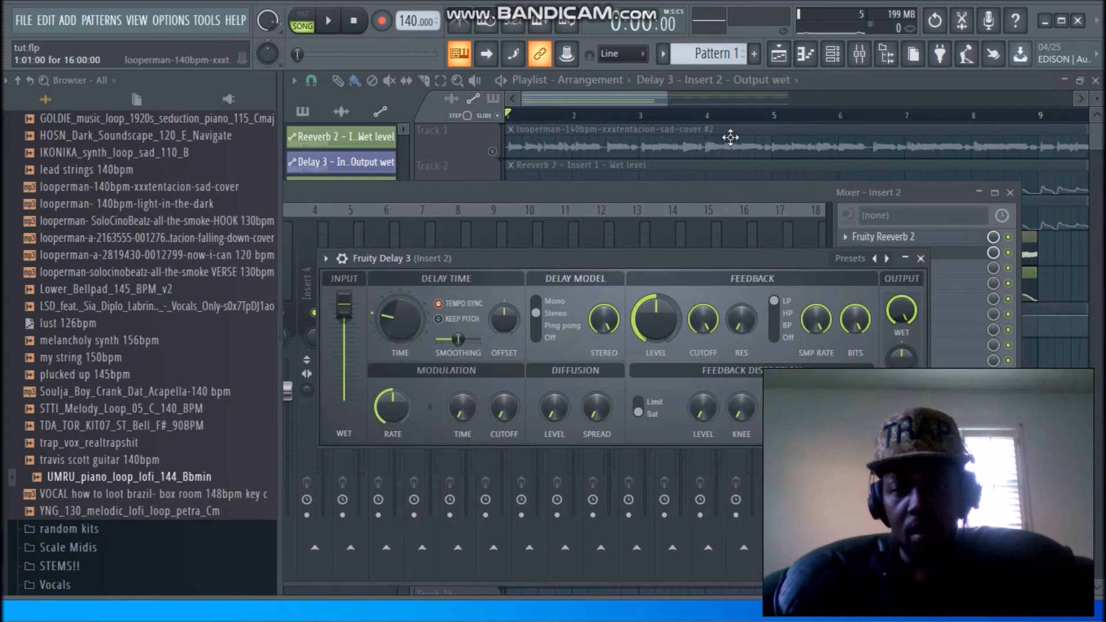
left_click(630, 90)
Copy the Track 5 reverb automation state, unmute Track 6 and paste the state into its delay automation clip
right_click(507, 282)
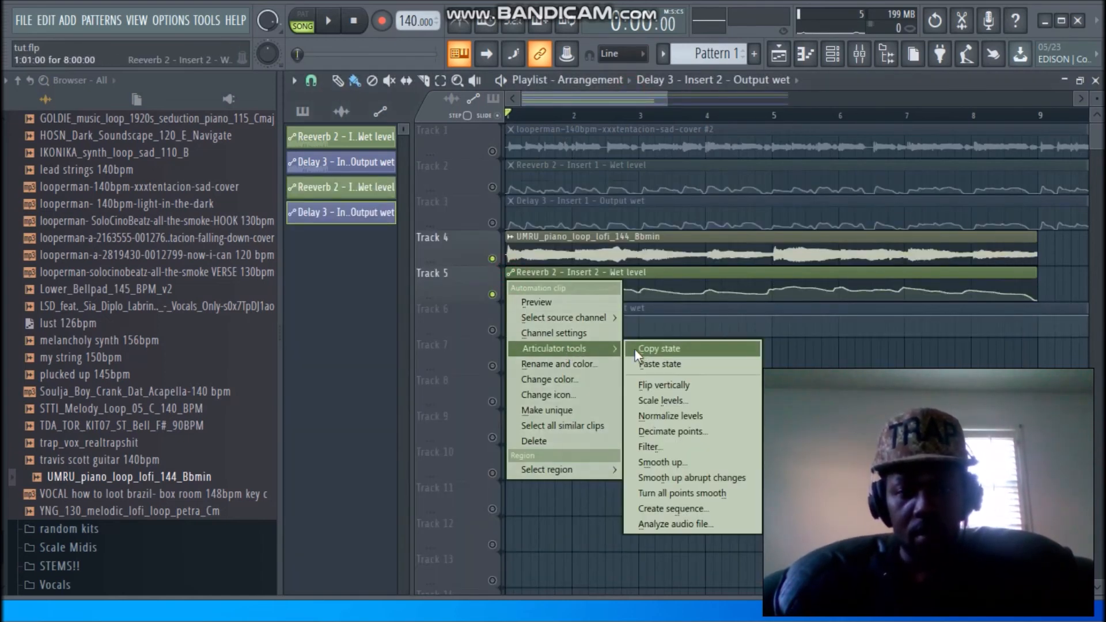
left_click(657, 348)
right_click(511, 311)
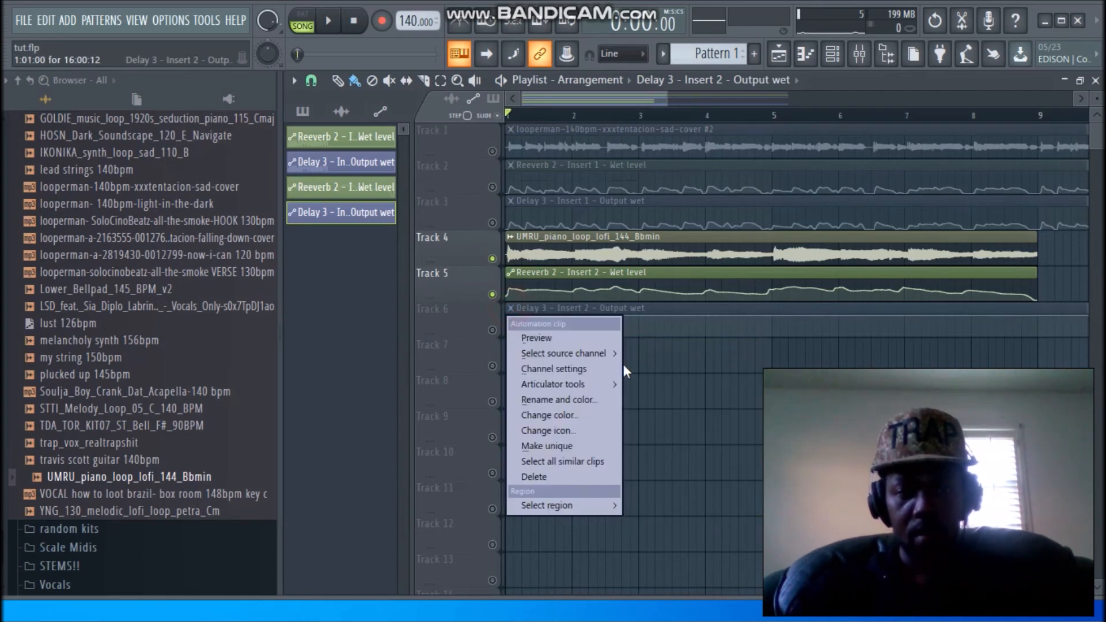
left_click(492, 330)
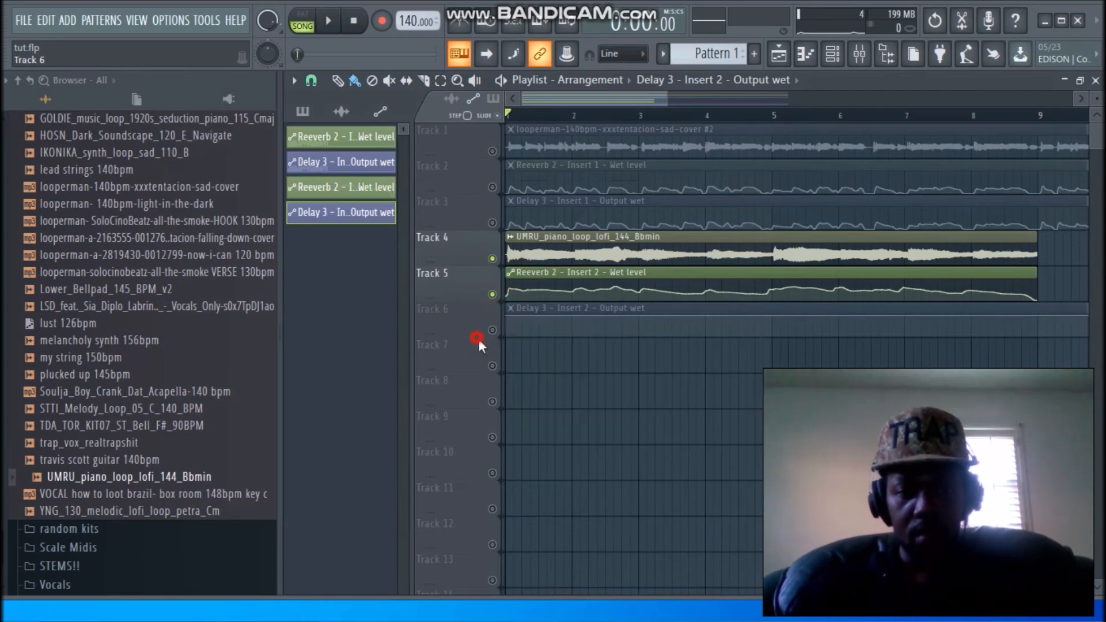
left_click(492, 330)
right_click(510, 313)
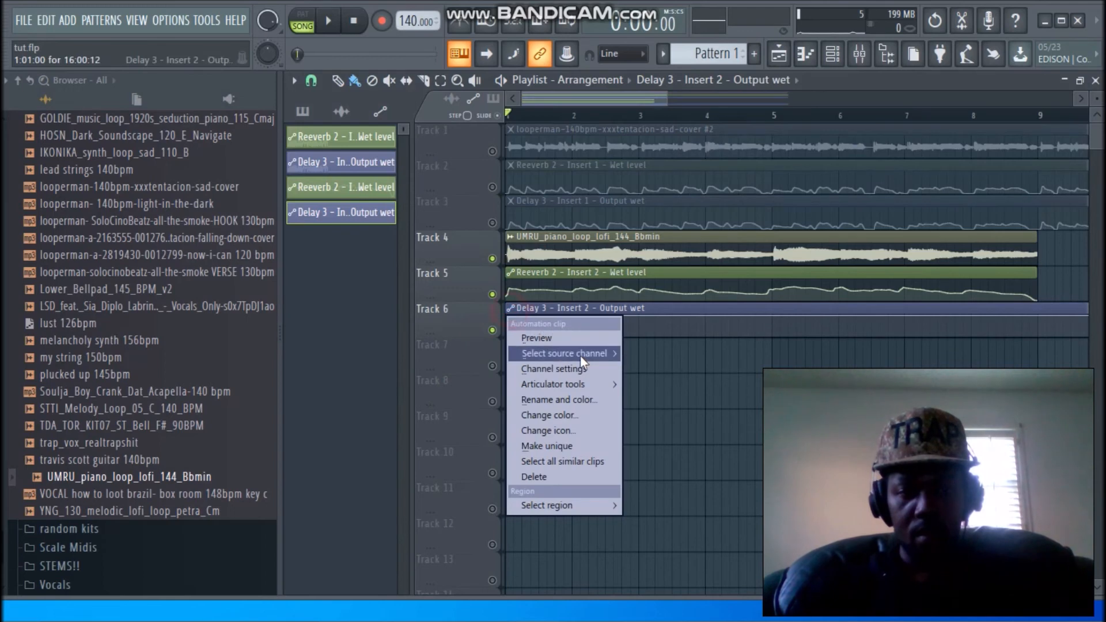
mouse_move(589, 384)
left_click(639, 397)
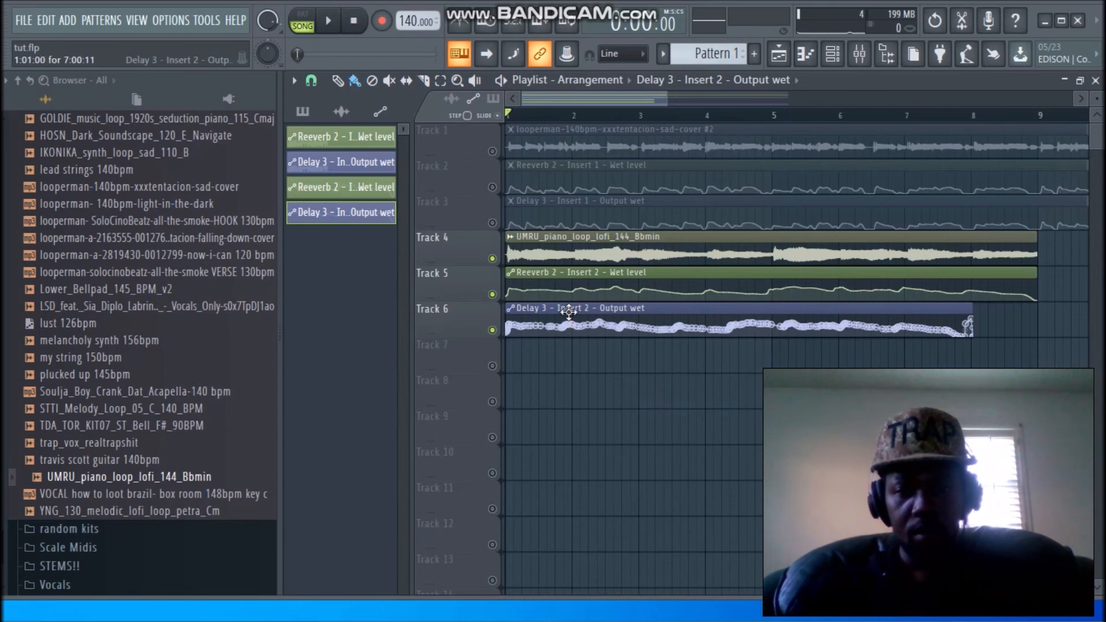
Stretch the Track 6 delay automation clip with its time setting until it extends slightly past bar 9
double_click(569, 315)
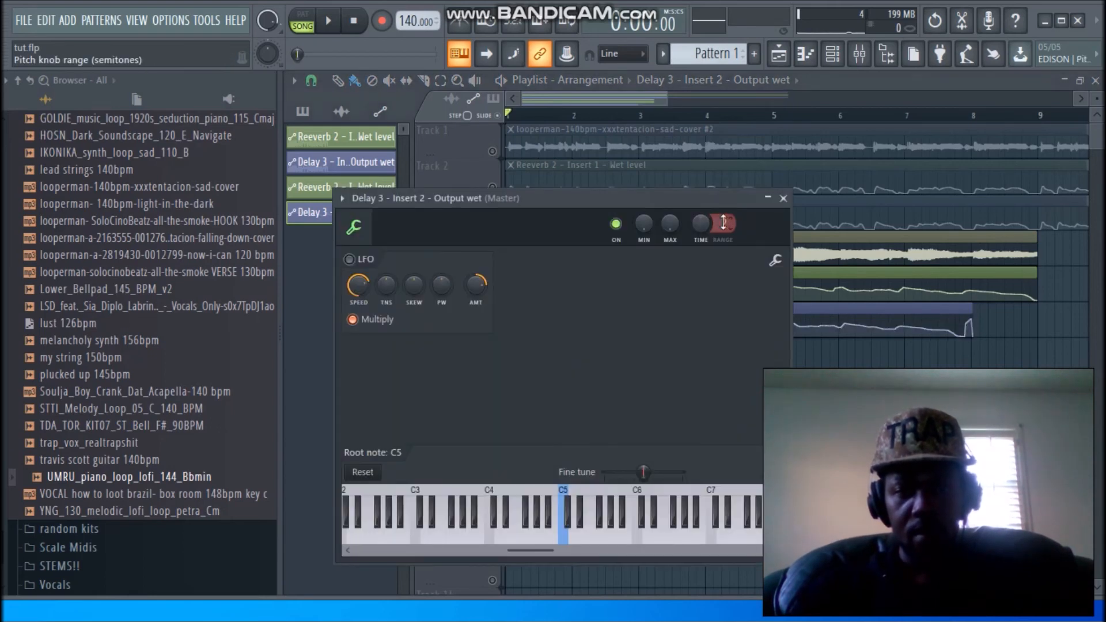
left_click_drag(697, 224, 697, 192)
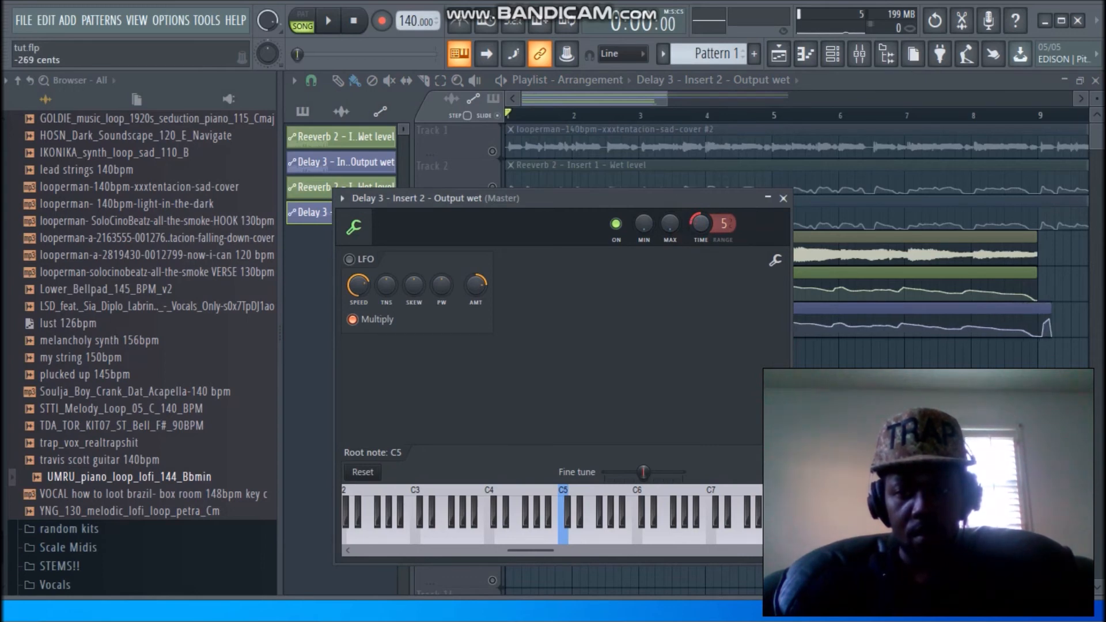
left_click(783, 198)
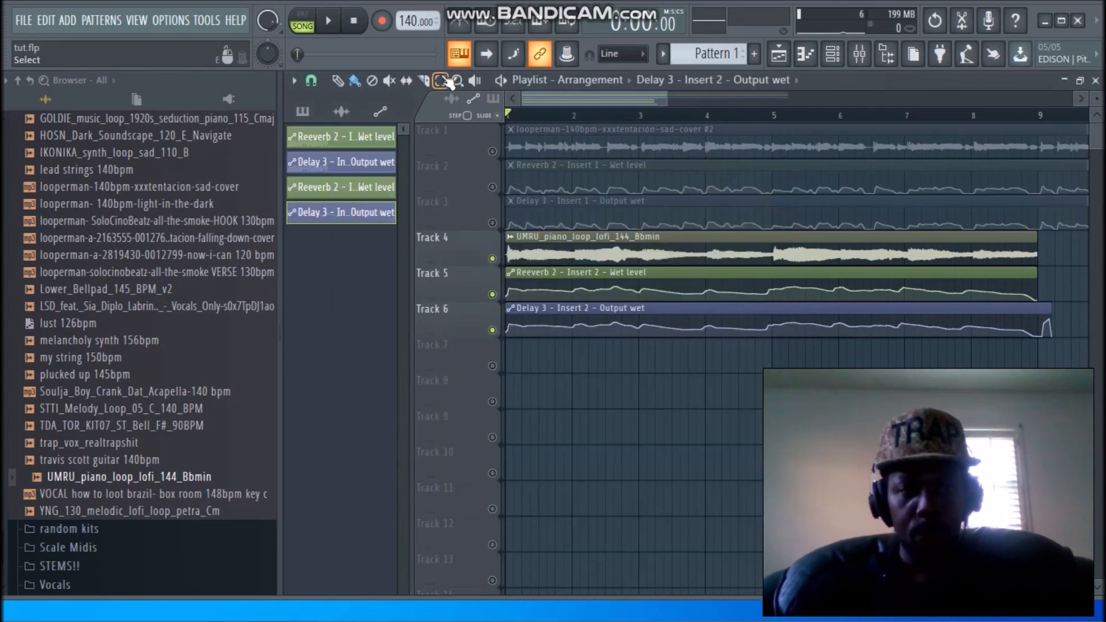
Slice the Track 6 delay automation clip at the piano loop's end and delete the leftover tail past bar 9
left_click(423, 81)
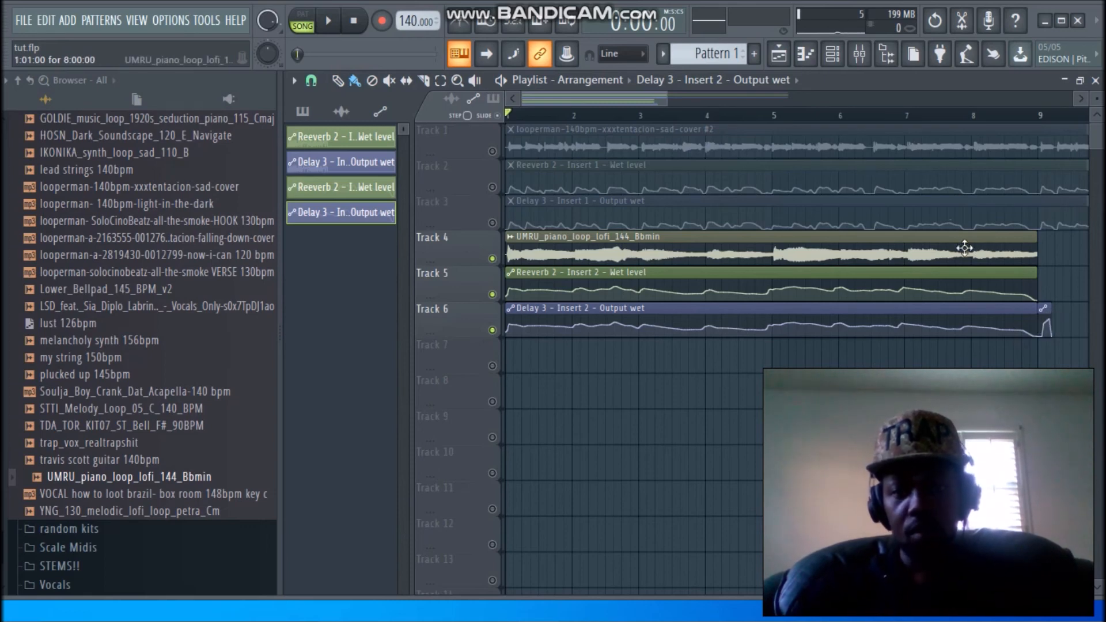
left_click_drag(523, 99, 628, 99)
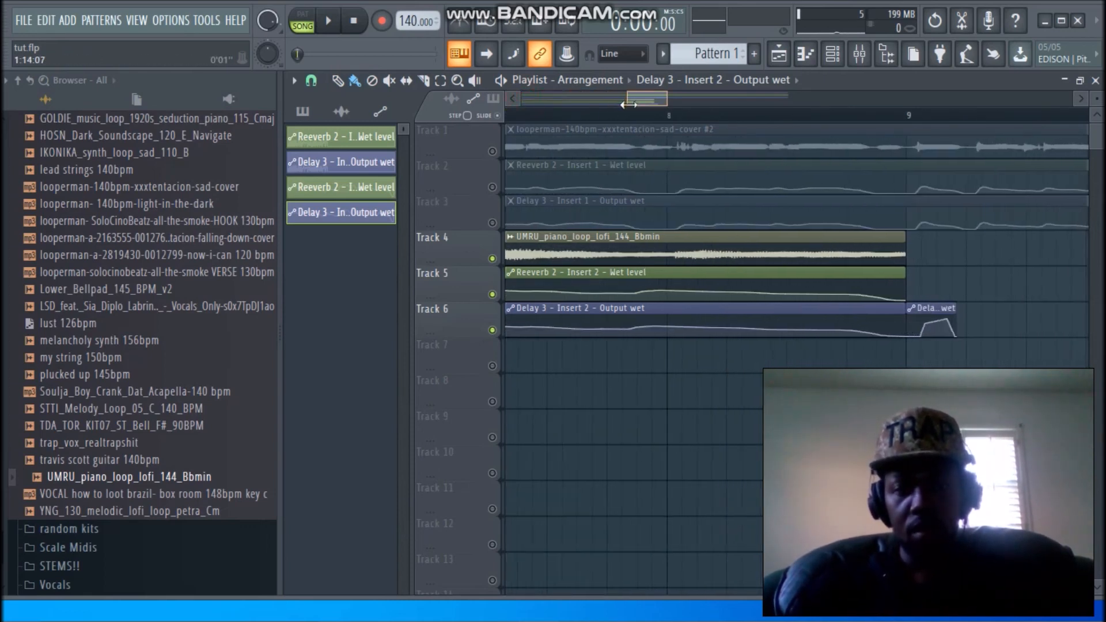
right_click(929, 310)
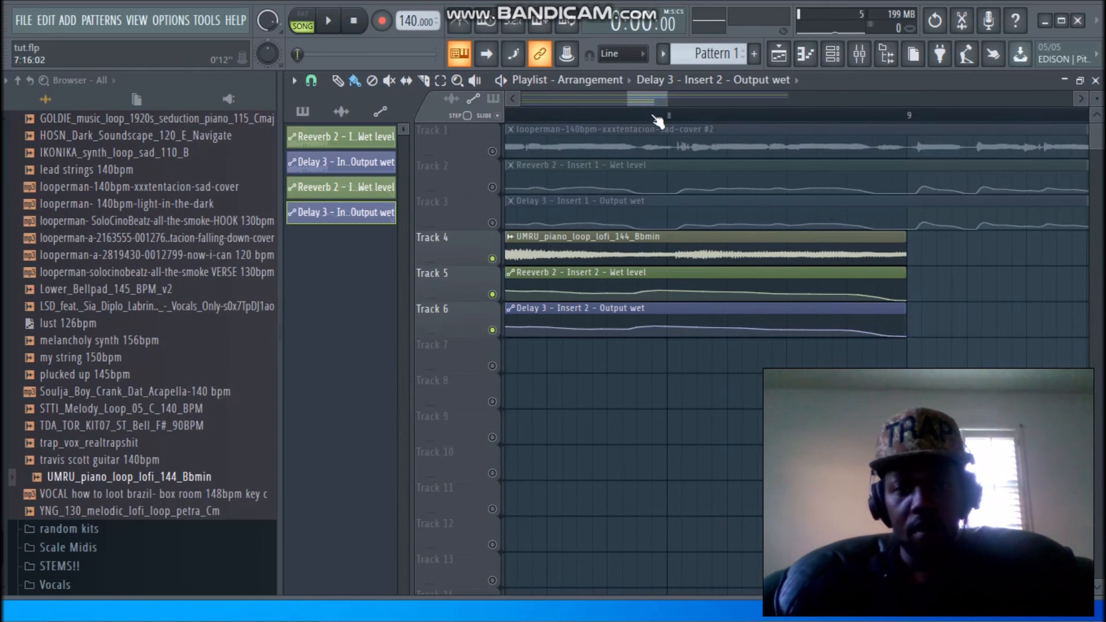
left_click_drag(628, 97, 522, 98)
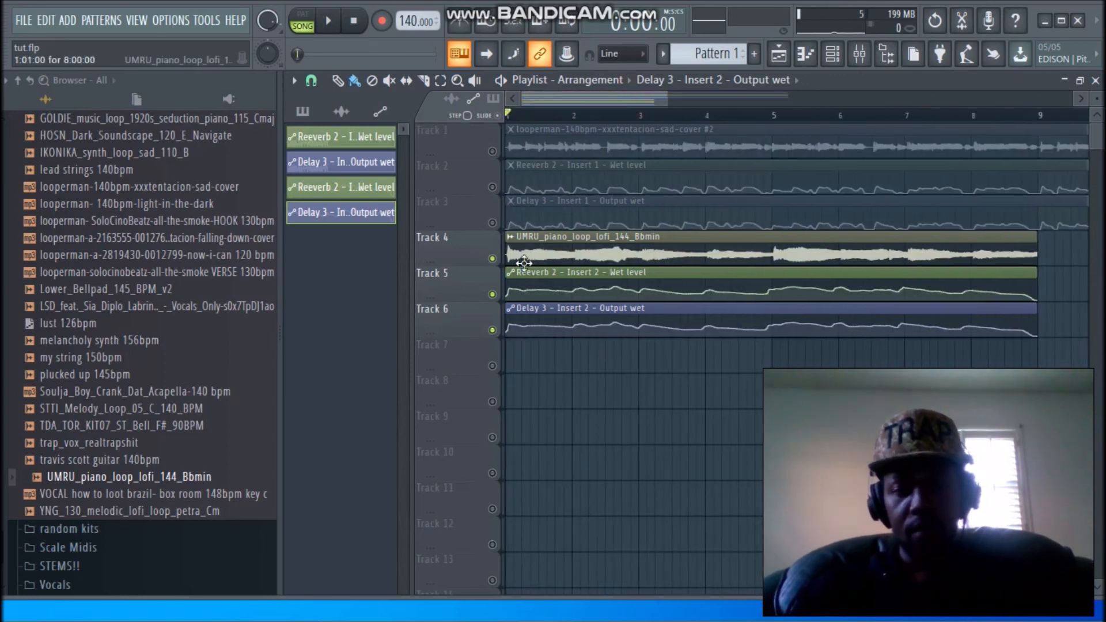
Check the effects on mixer Insert 2 and play the piano loop with both the reverb and delay automation
left_click(859, 54)
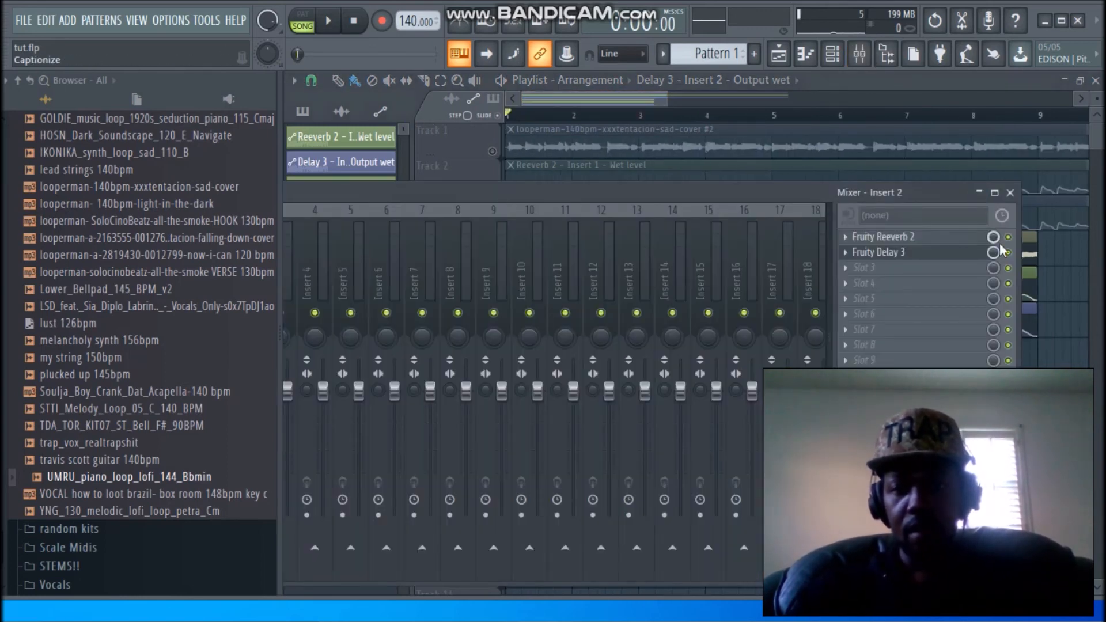
left_click(616, 98)
key("space")
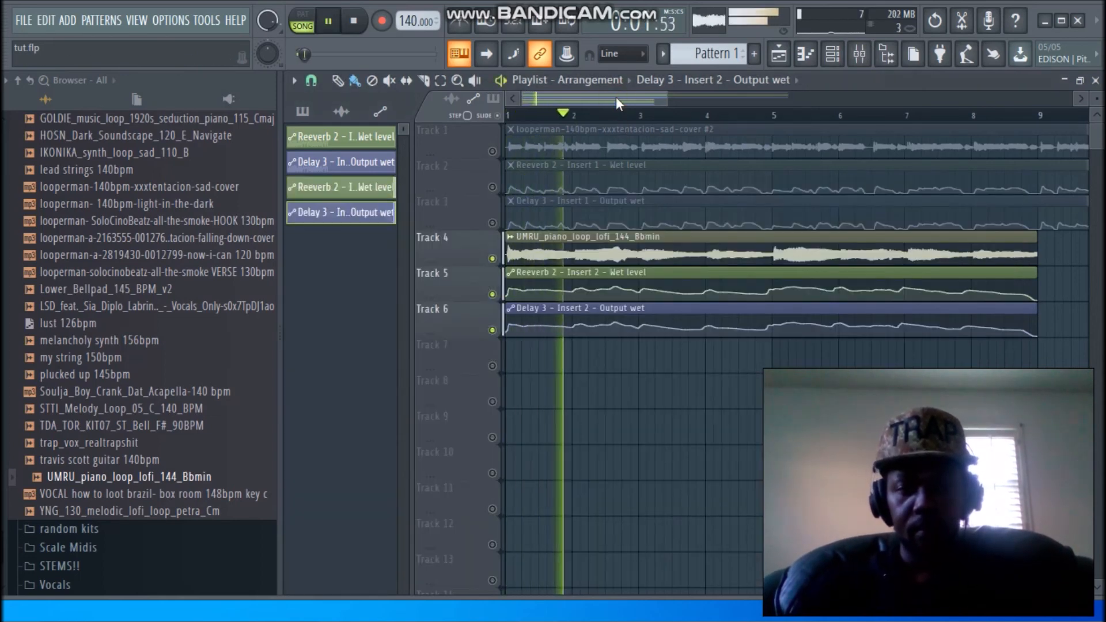
key("space")
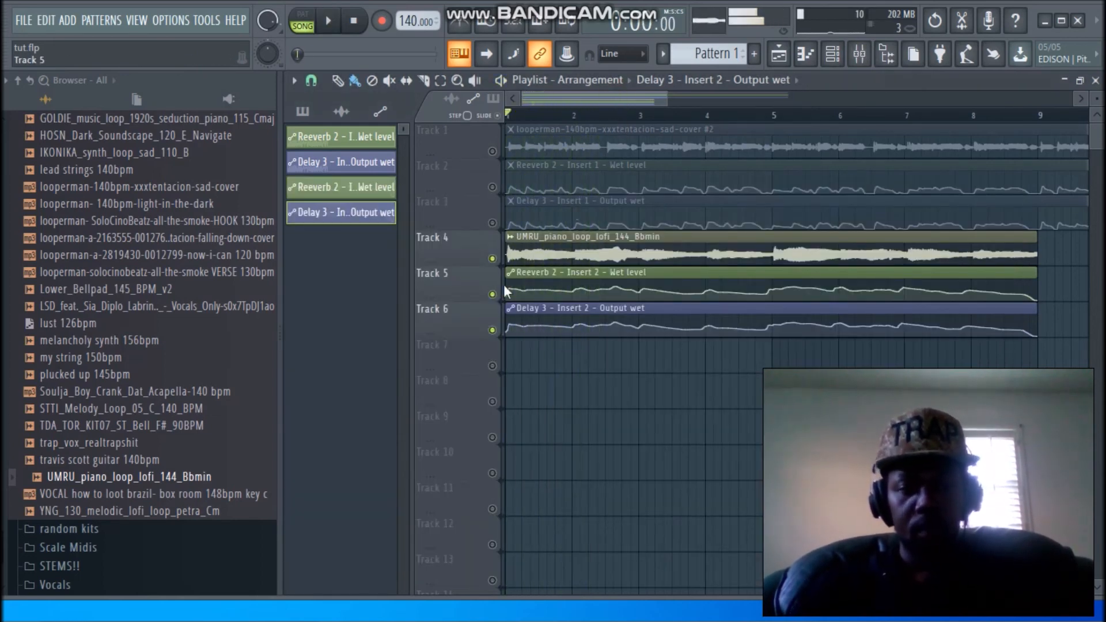
Invert the Track 6 delay automation by scaling its levels with a negative multiply and a raised offset
right_click(508, 309)
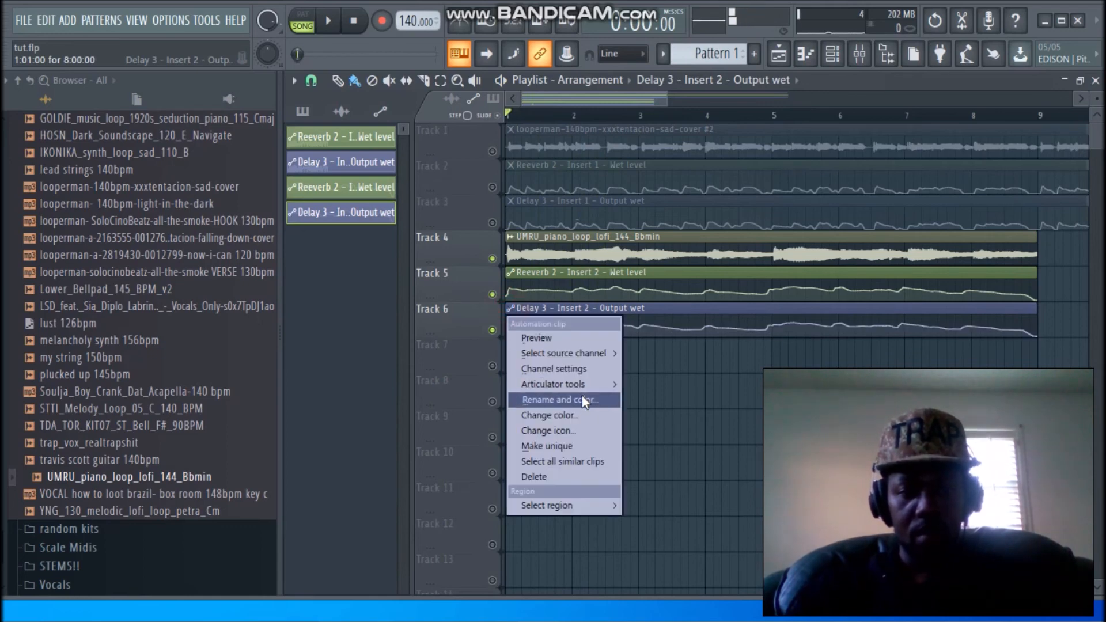
mouse_move(583, 385)
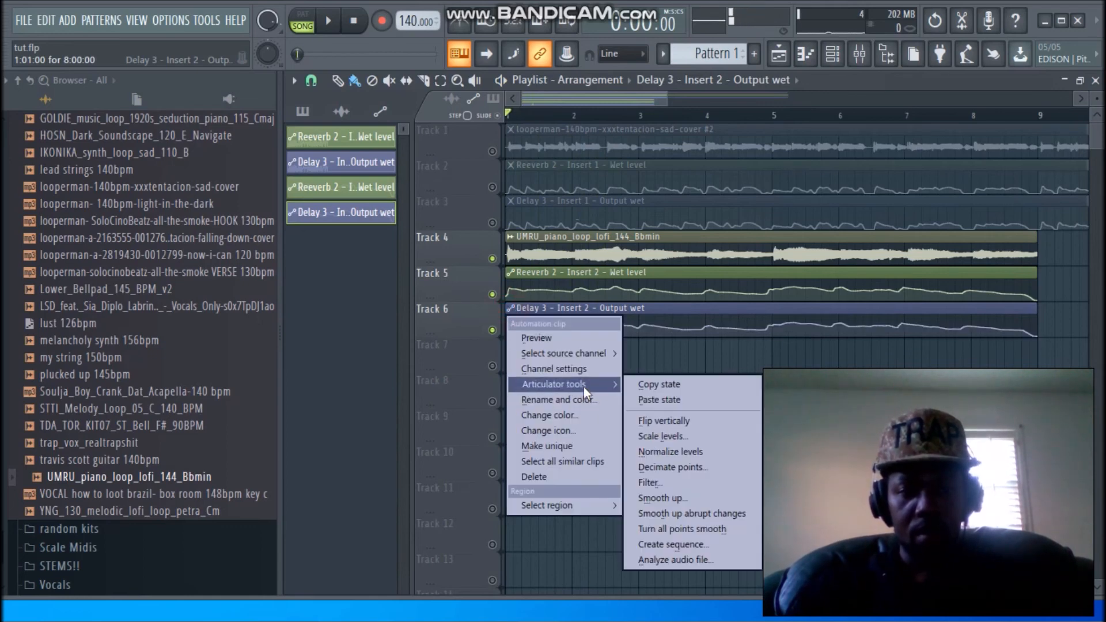
left_click(655, 439)
left_click_drag(412, 264, 412, 303)
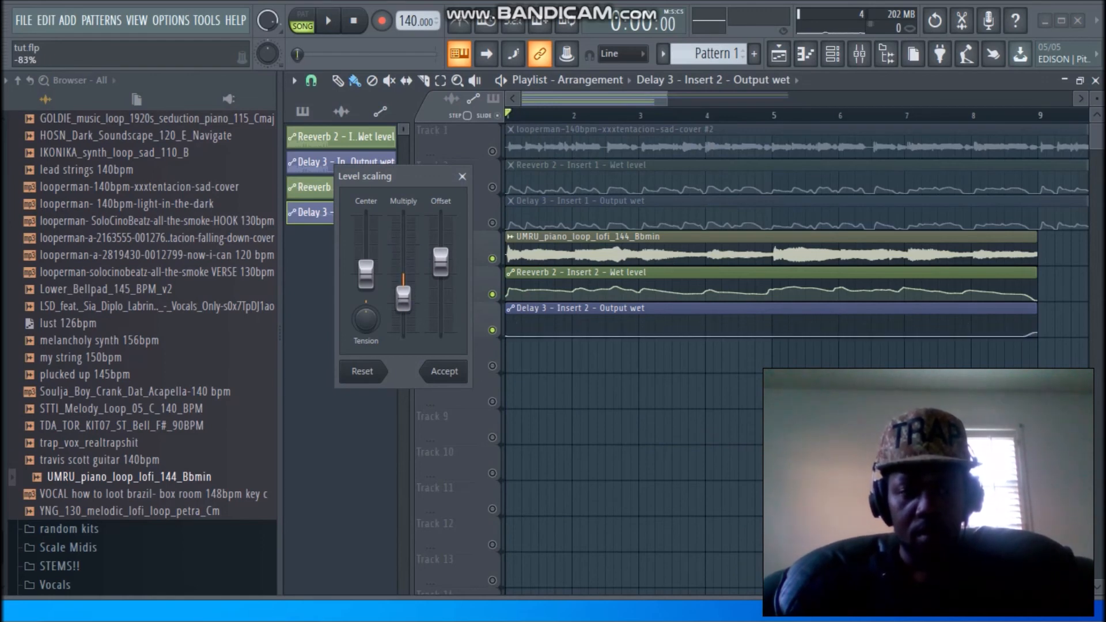
left_click_drag(441, 262, 441, 220)
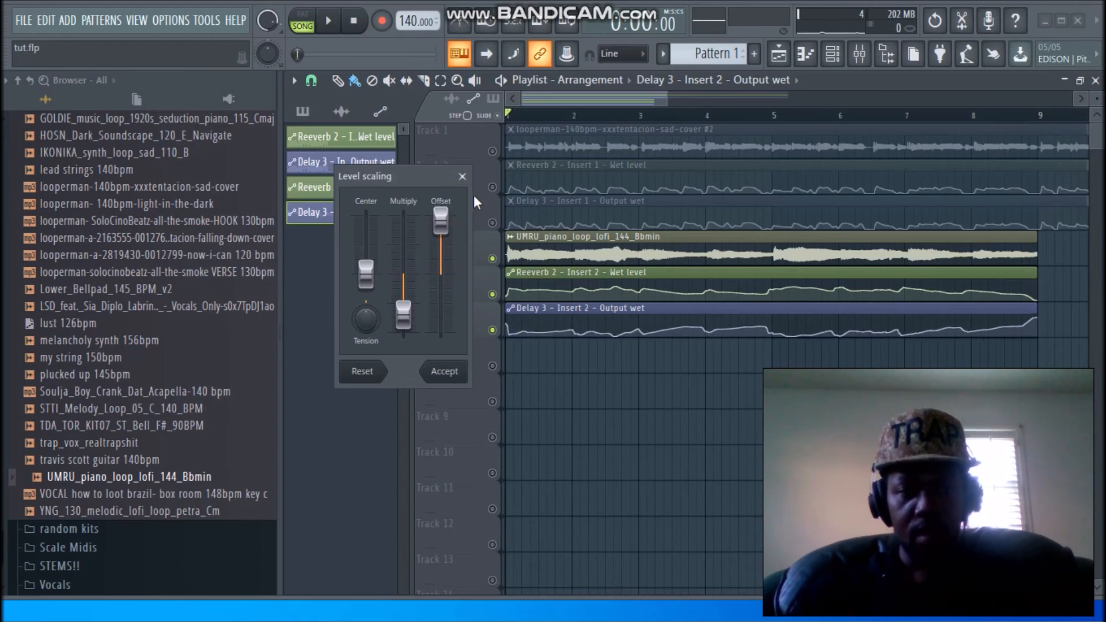
left_click(454, 389)
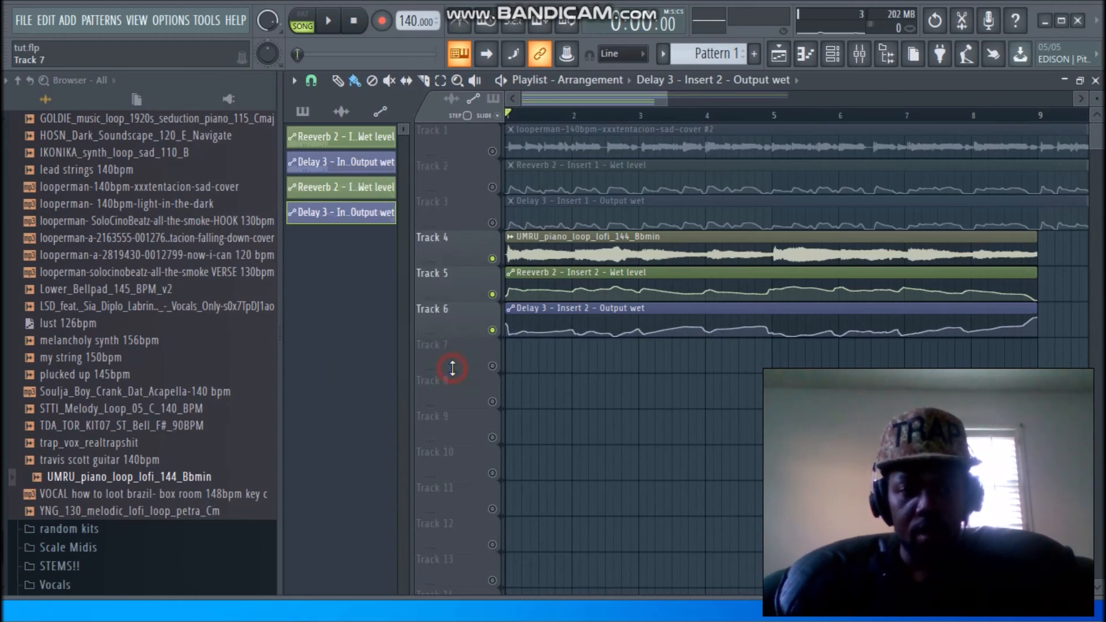
Play the piano loop with the inverted delay automation and bring the mixer into view
key("space")
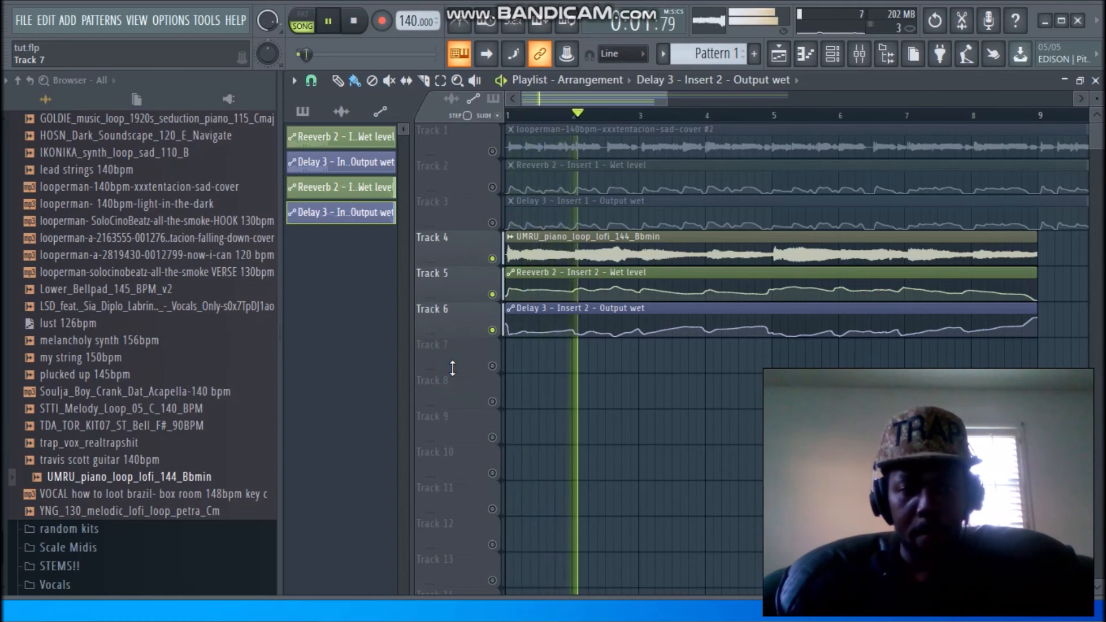
key("space")
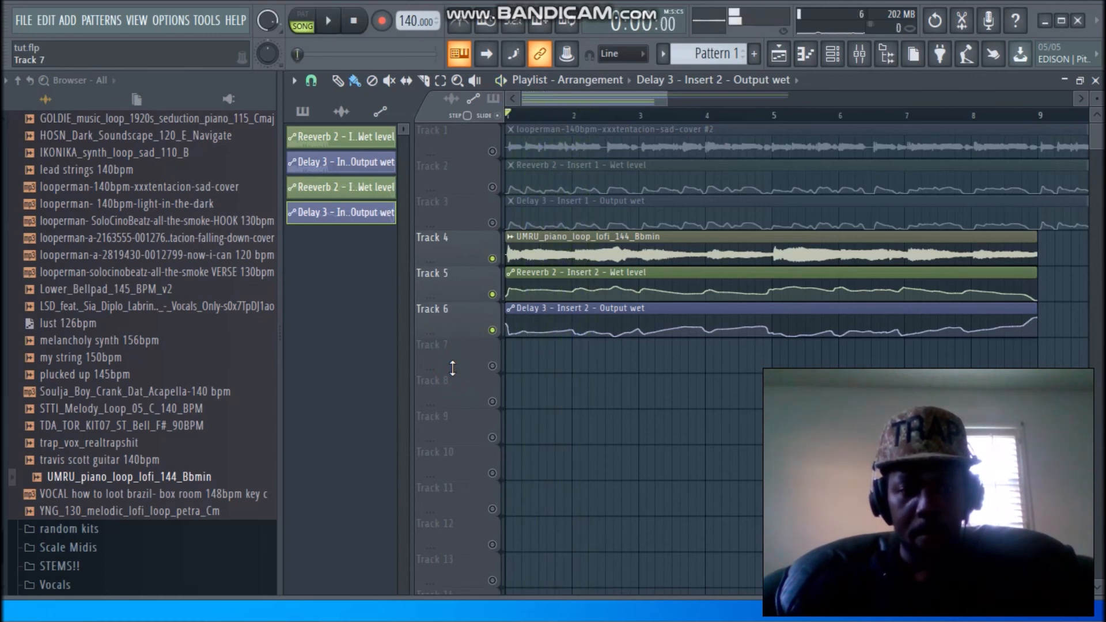
left_click(858, 54)
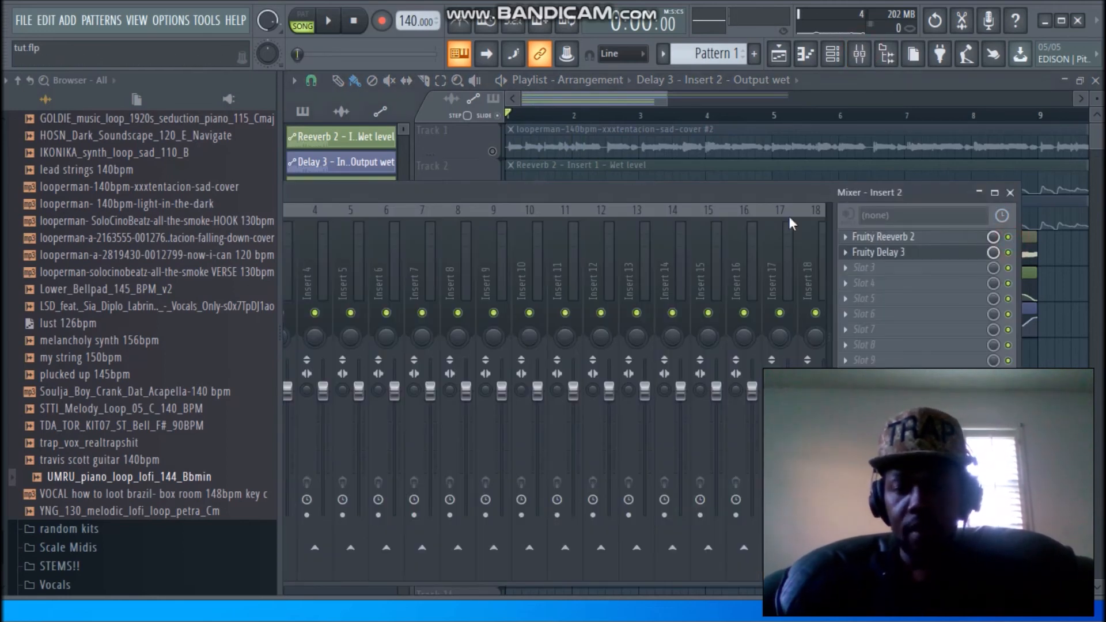
key("space")
key("F9")
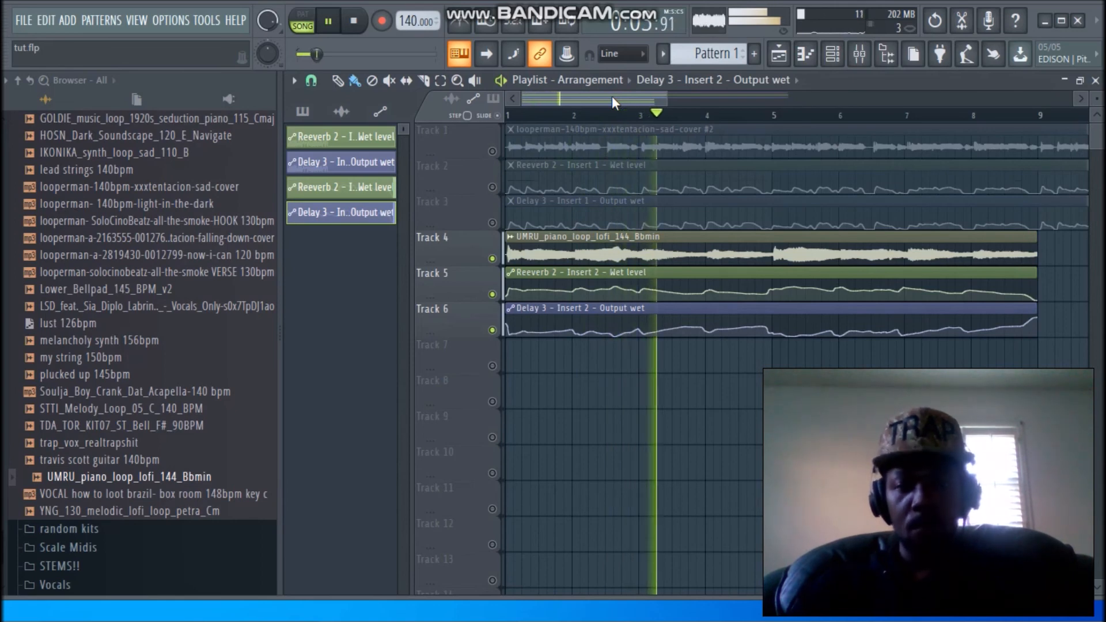
left_click(859, 56)
key("space")
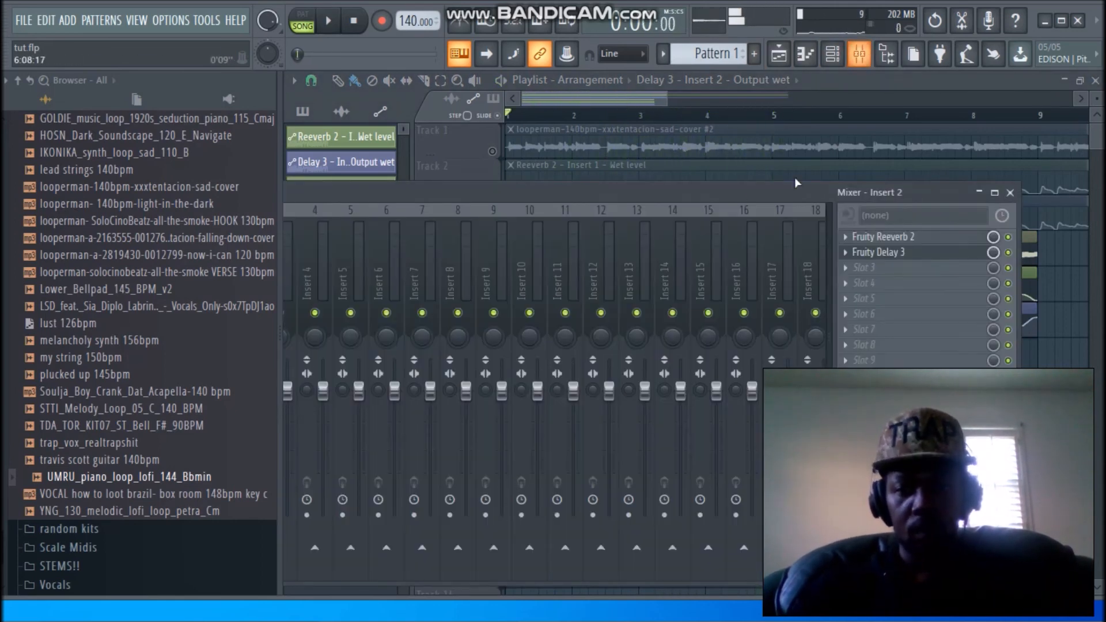
Move the mixer so Insert 2 is in view and compare the piano loop with its effects bypassed and re-enabled
left_click_drag(429, 198, 655, 189)
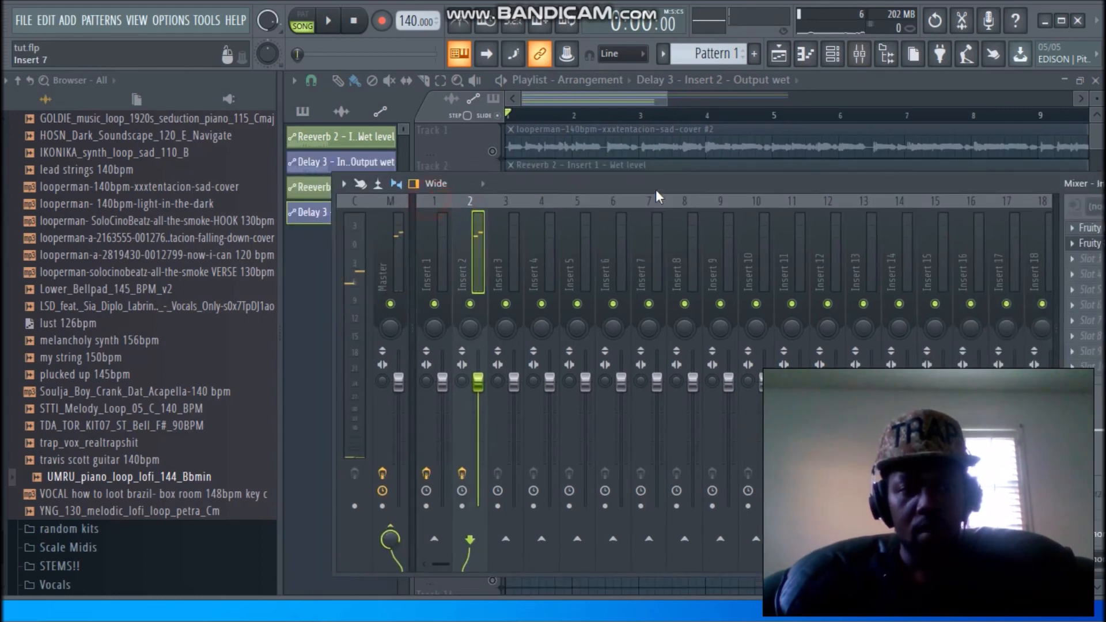
left_click(462, 473)
key("space")
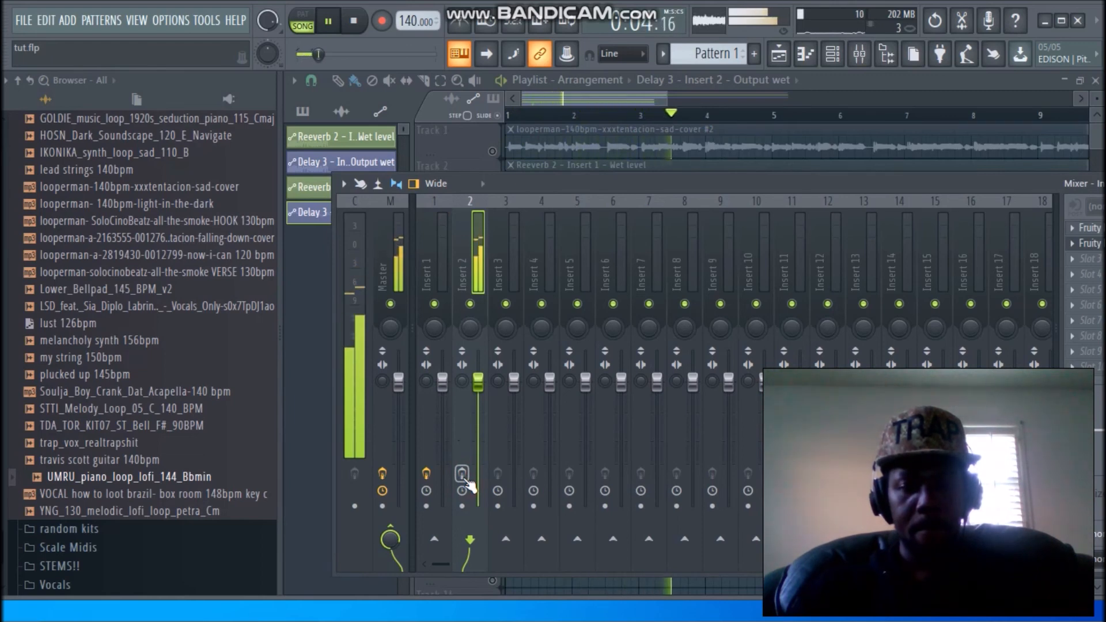
key("space")
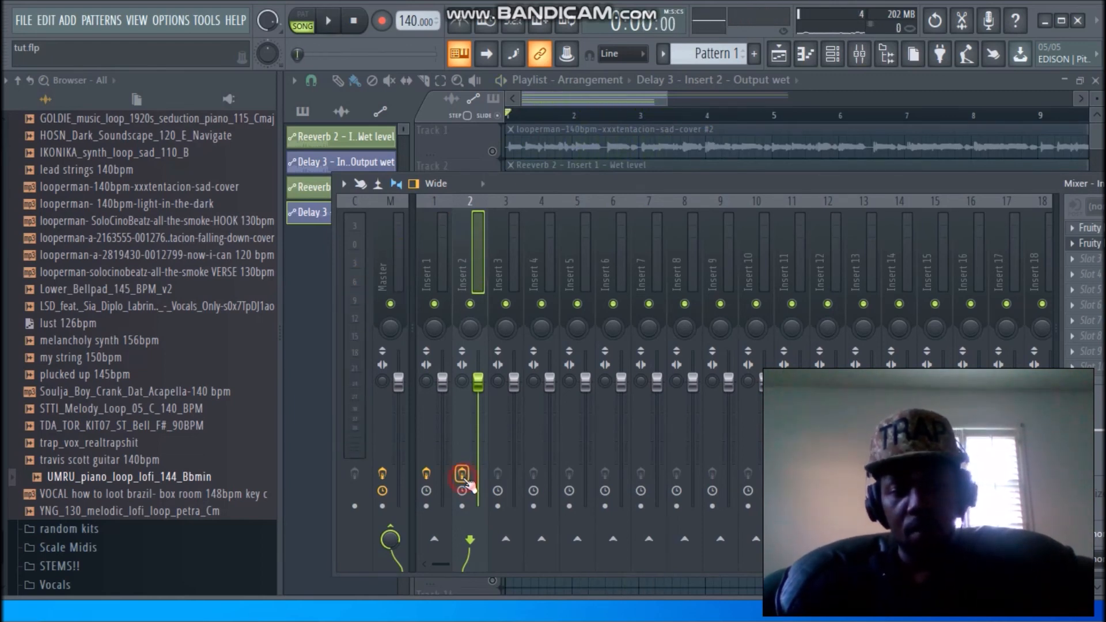
key("space")
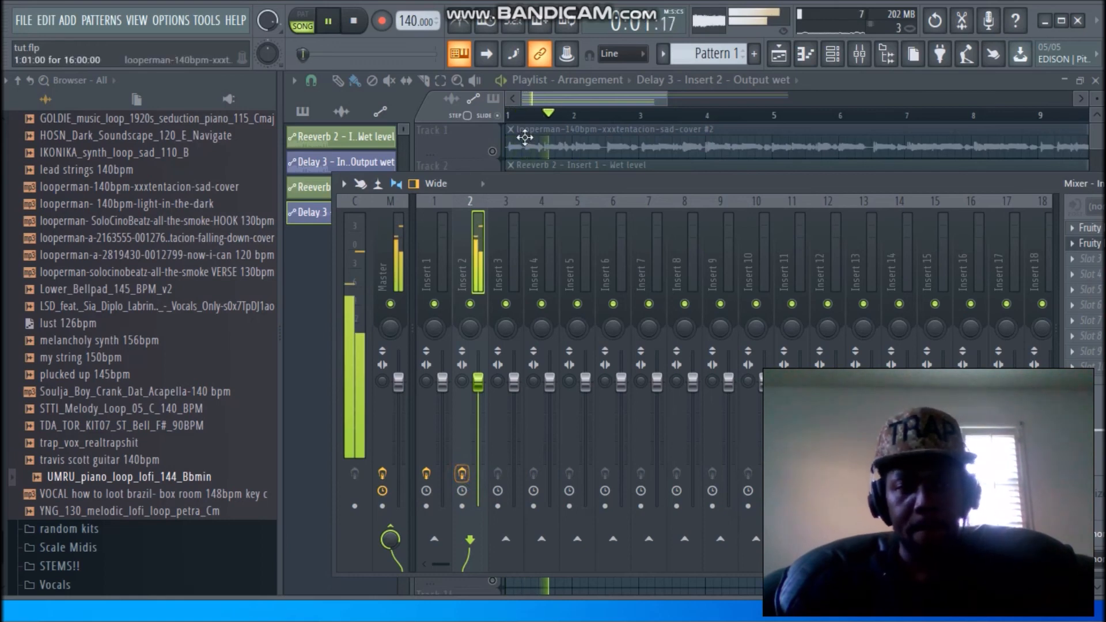
left_click(567, 104)
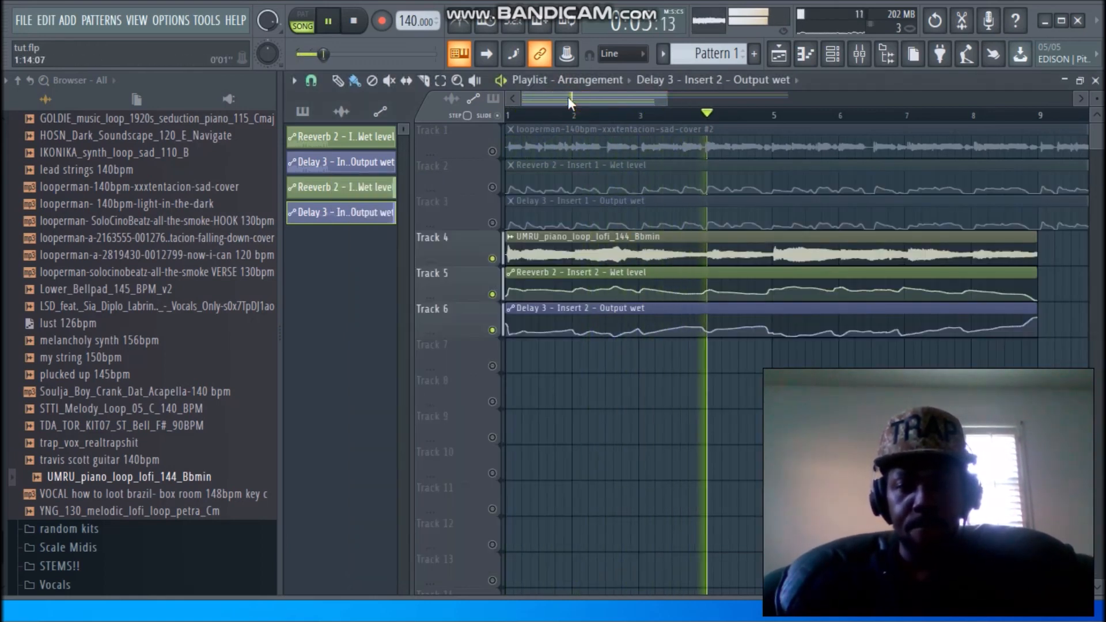
Stop playback, unmute Tracks 1, 2 and 3, and play the sad-cover loop together with the piano loop and their automations
key("space")
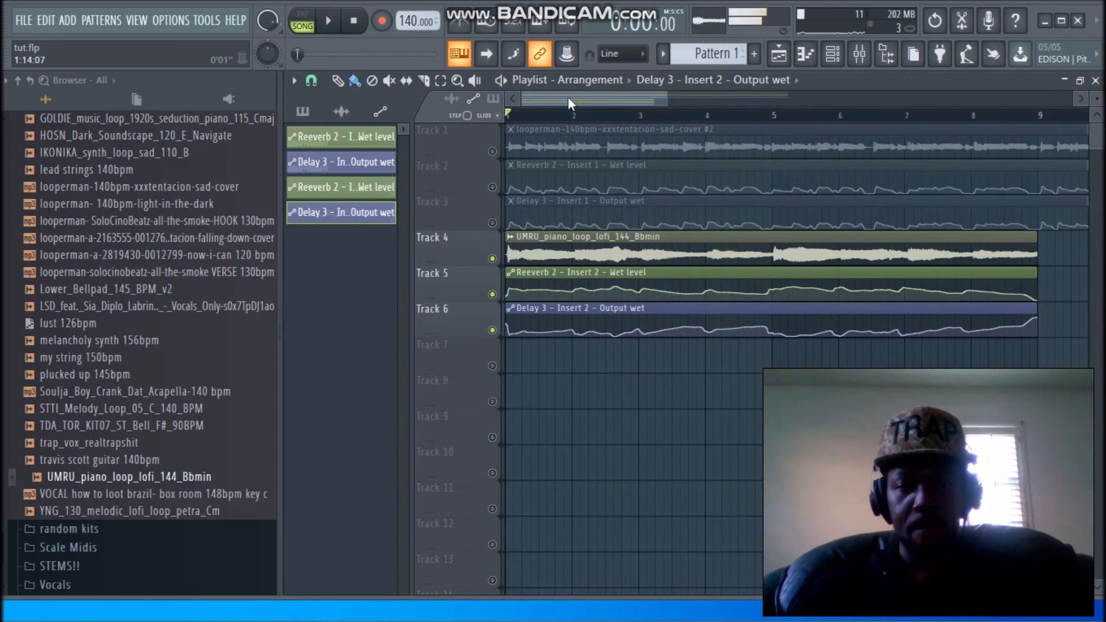
left_click(492, 223)
left_click(493, 187)
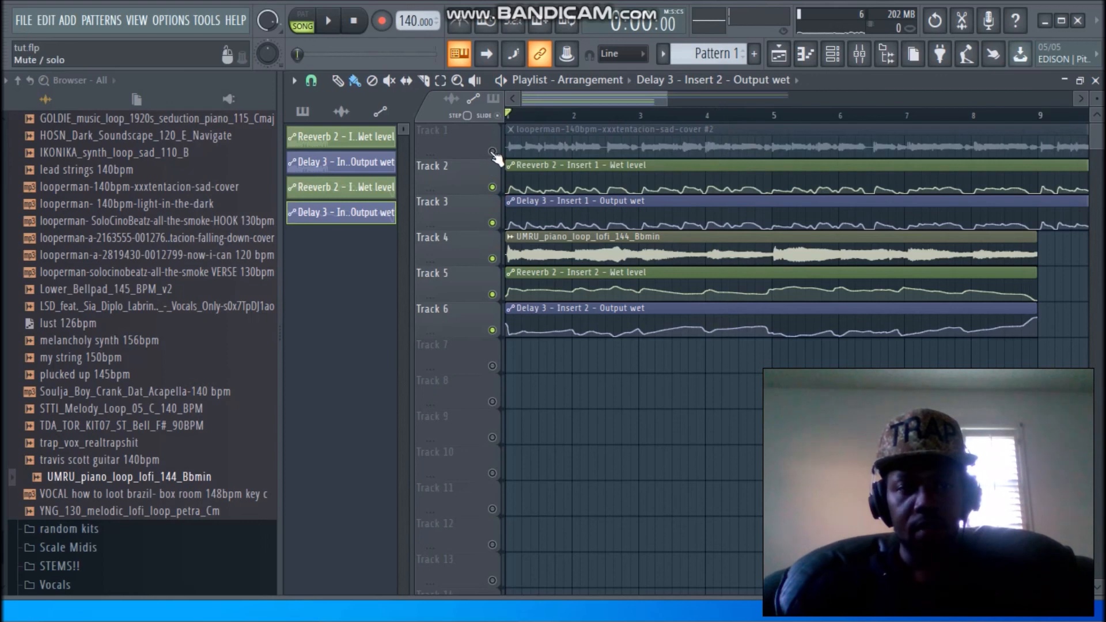
left_click(492, 151)
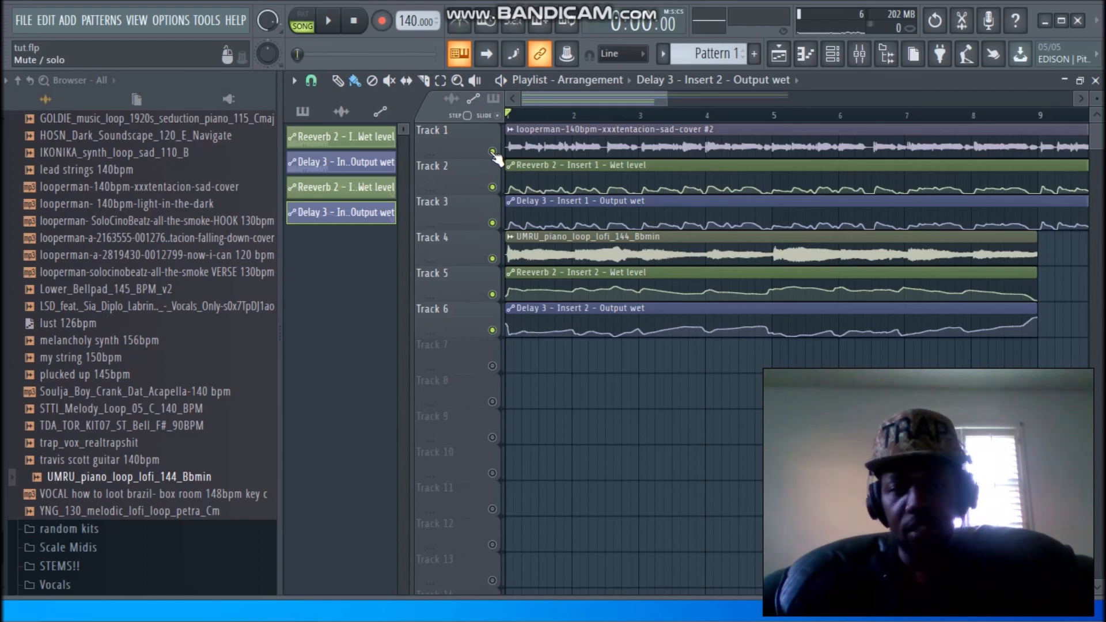
key("space")
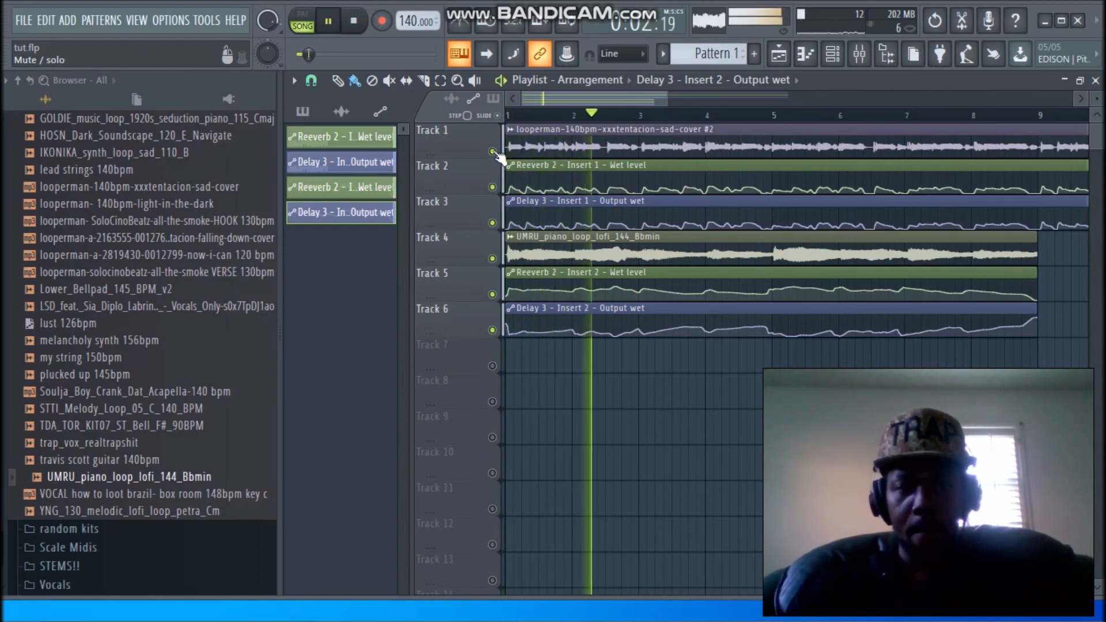
Lower the UMRU piano loop's channel volume to 53% (-11.7 dB) during playback, then close its settings and stop the song
double_click(539, 245)
left_click_drag(324, 54, 346, 54)
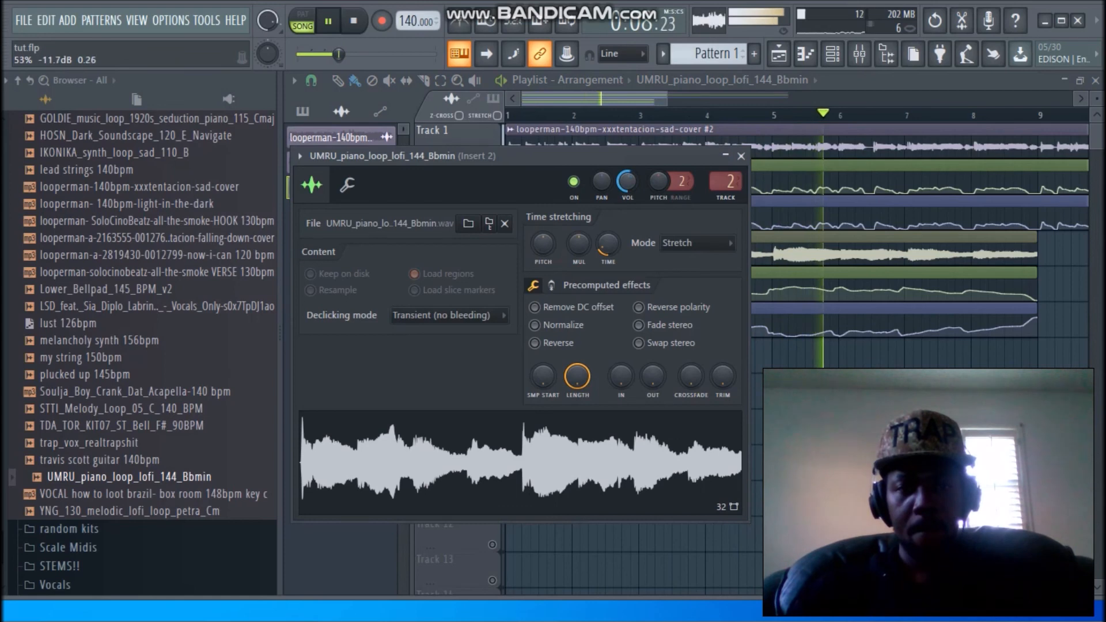
left_click(740, 157)
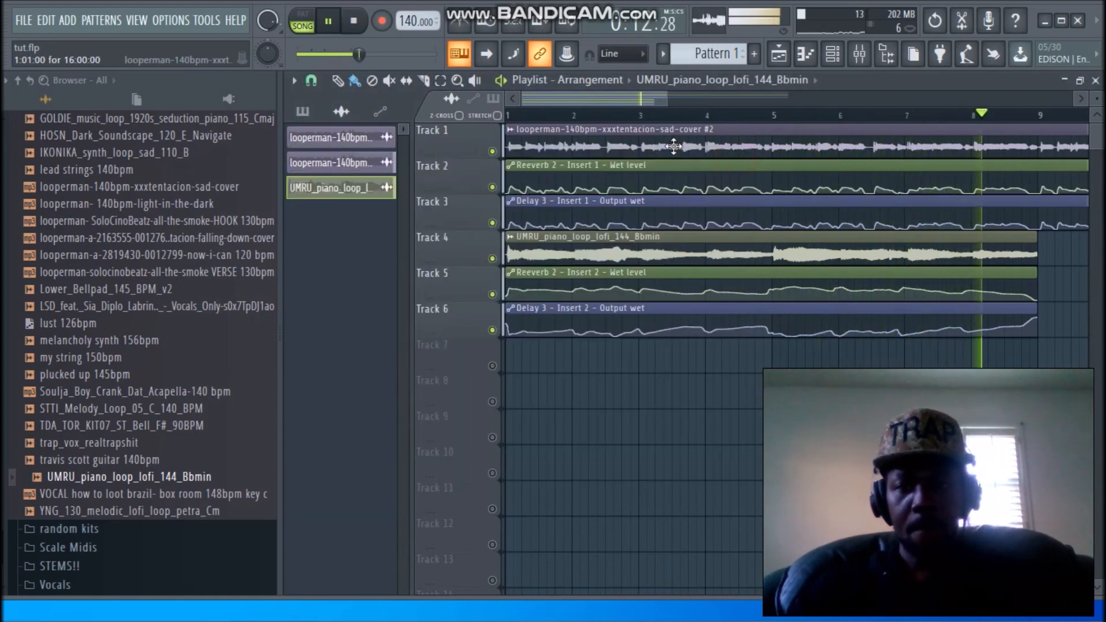
key("space")
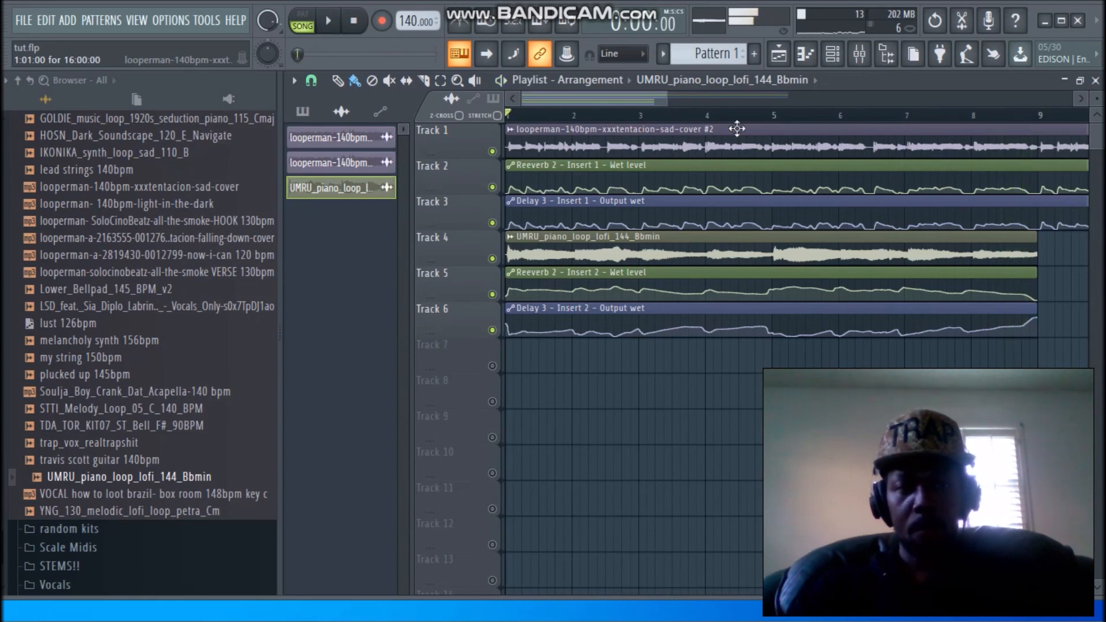
Duplicate the piano loop and its reverb and delay automation clips on Tracks 4 to 6 directly after the originals
left_click_drag(665, 99, 789, 99)
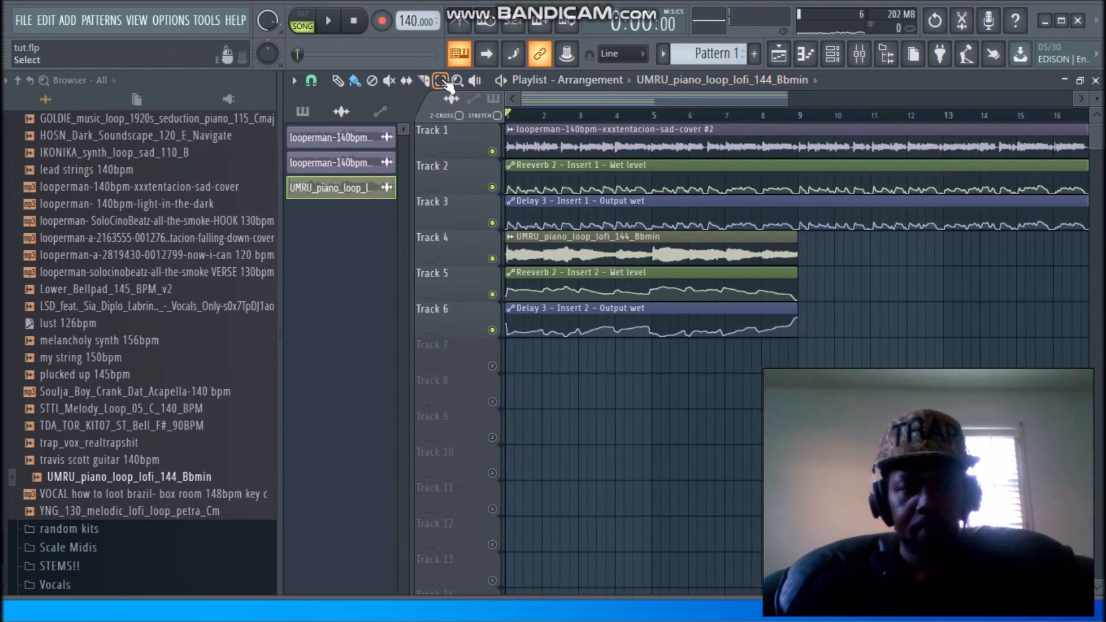
left_click_drag(810, 253, 475, 333)
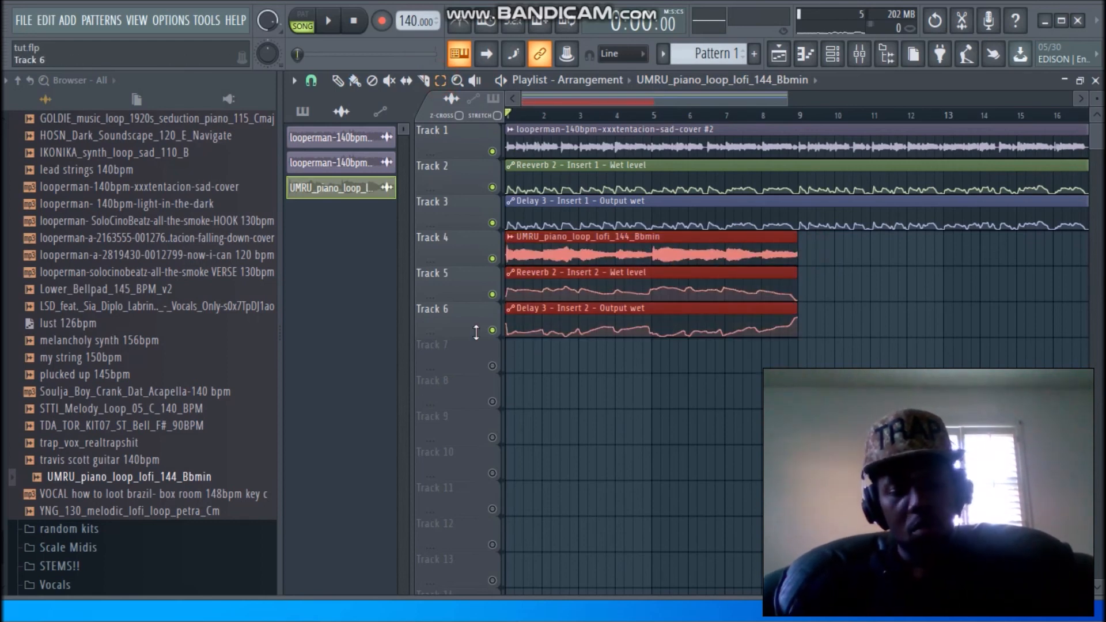
key("ctrl+b")
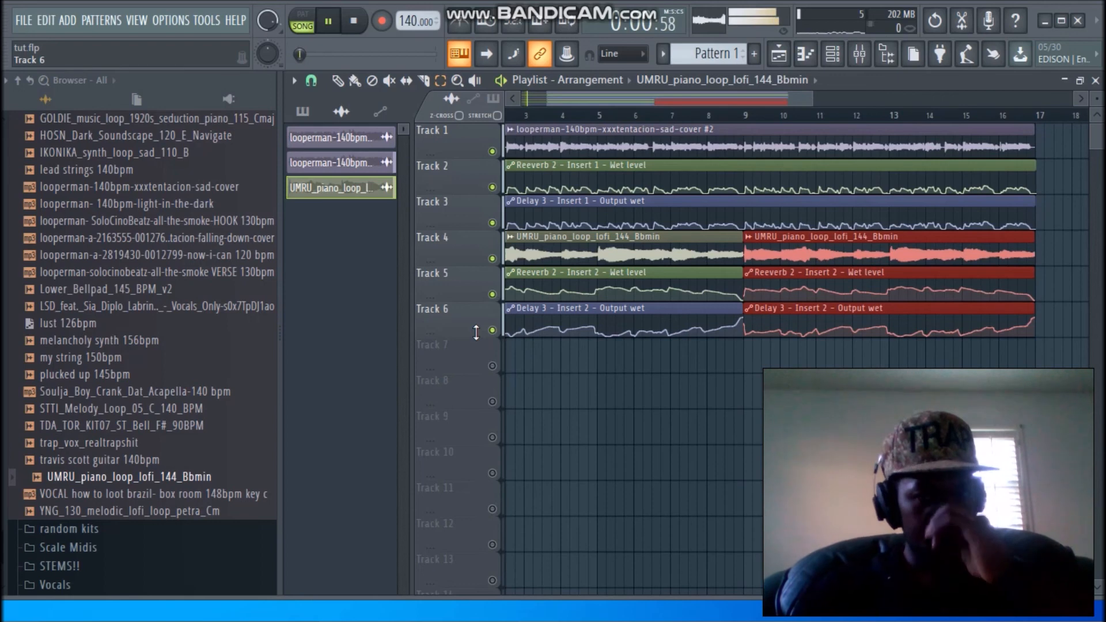
Switch back to the Paint tool and listen to both loops playing together with their automations into the duplicated section
left_click_drag(544, 97, 522, 97)
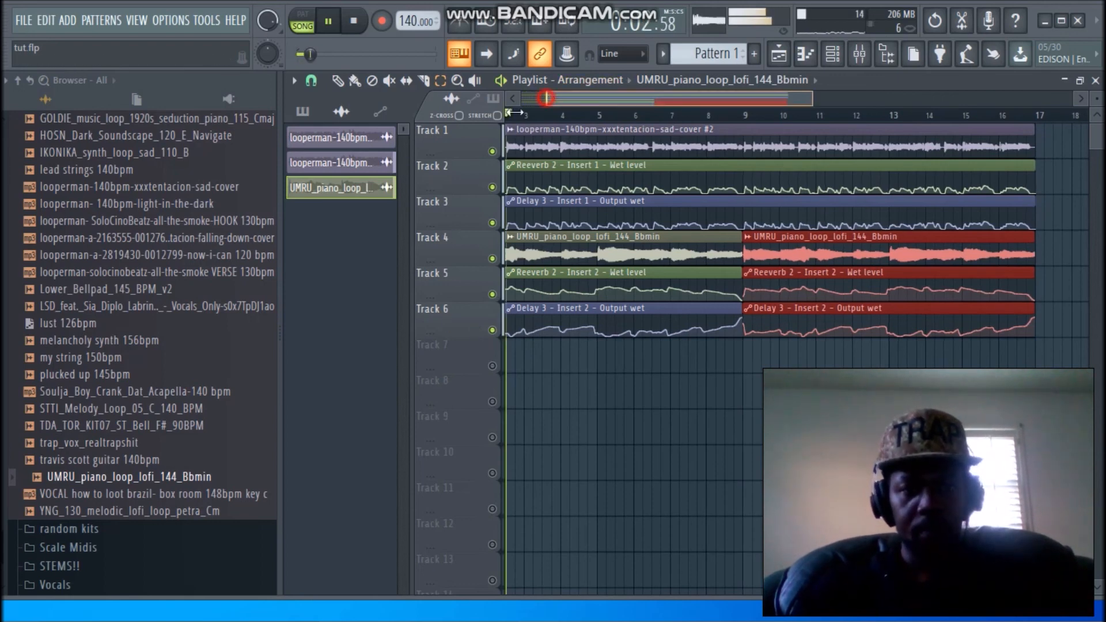
left_click_drag(810, 97, 892, 97)
left_click(354, 82)
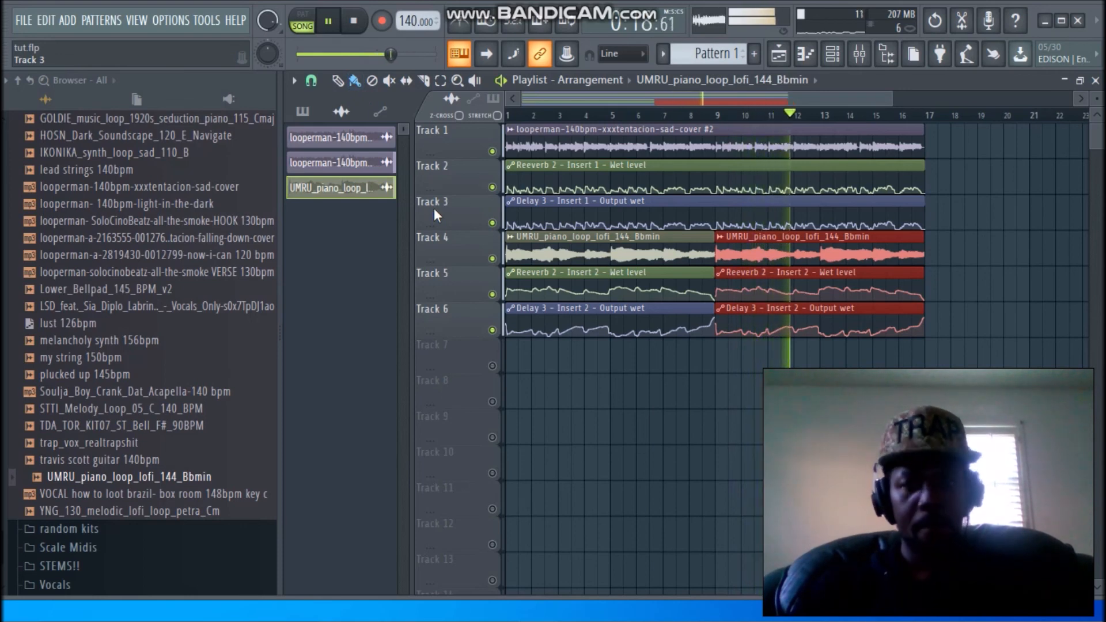
key("space")
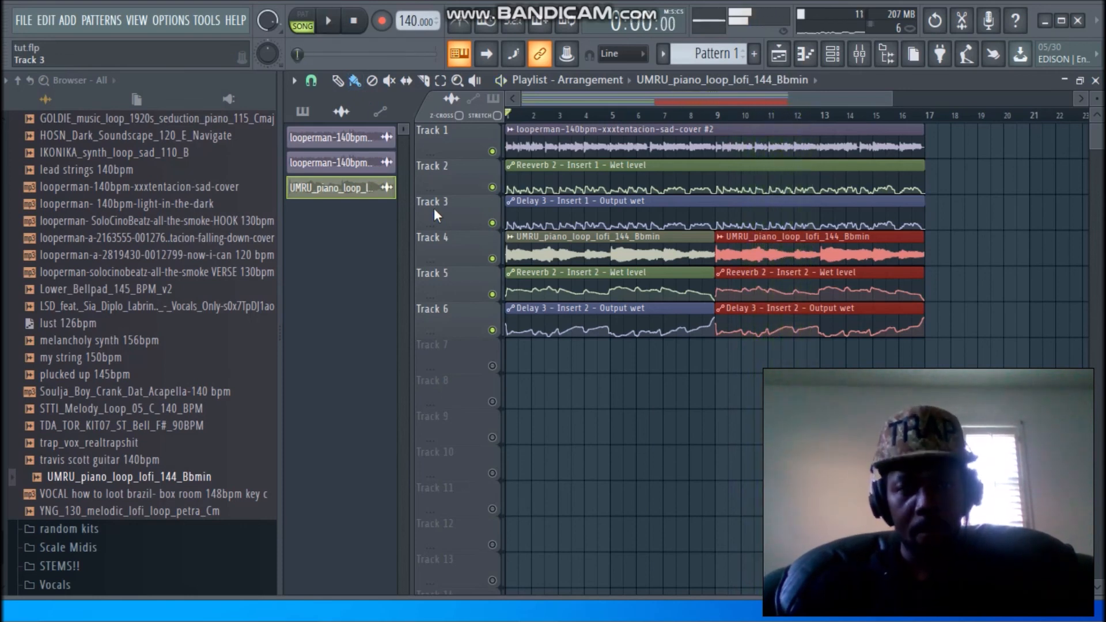